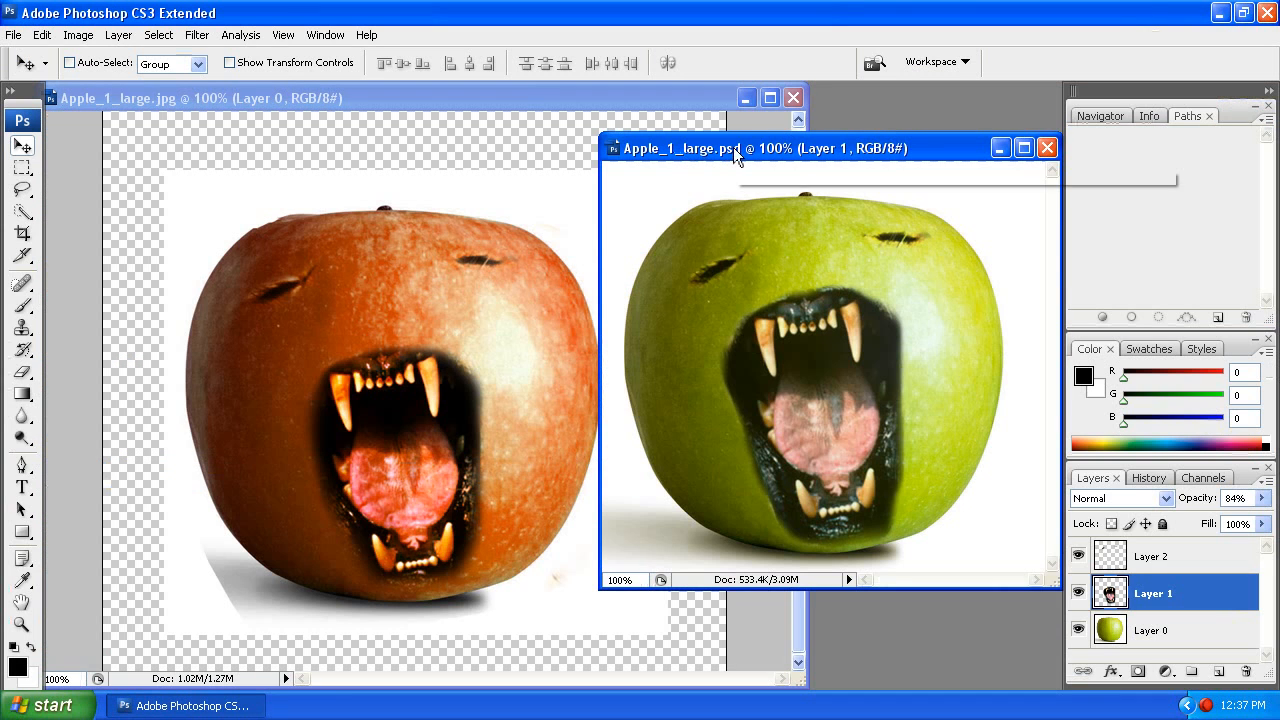
Close both finished apple example documents, discarding the changes to Apple_1_large.jpg.
{"action": "mouse_move", "coordinate": [733, 147]}
{"action": "left_mouse_down"}
{"action": "mouse_move", "coordinate": [755, 149]}
{"action": "mouse_move", "coordinate": [743, 159]}
{"action": "mouse_move", "coordinate": [745, 143]}
{"action": "left_mouse_up"}
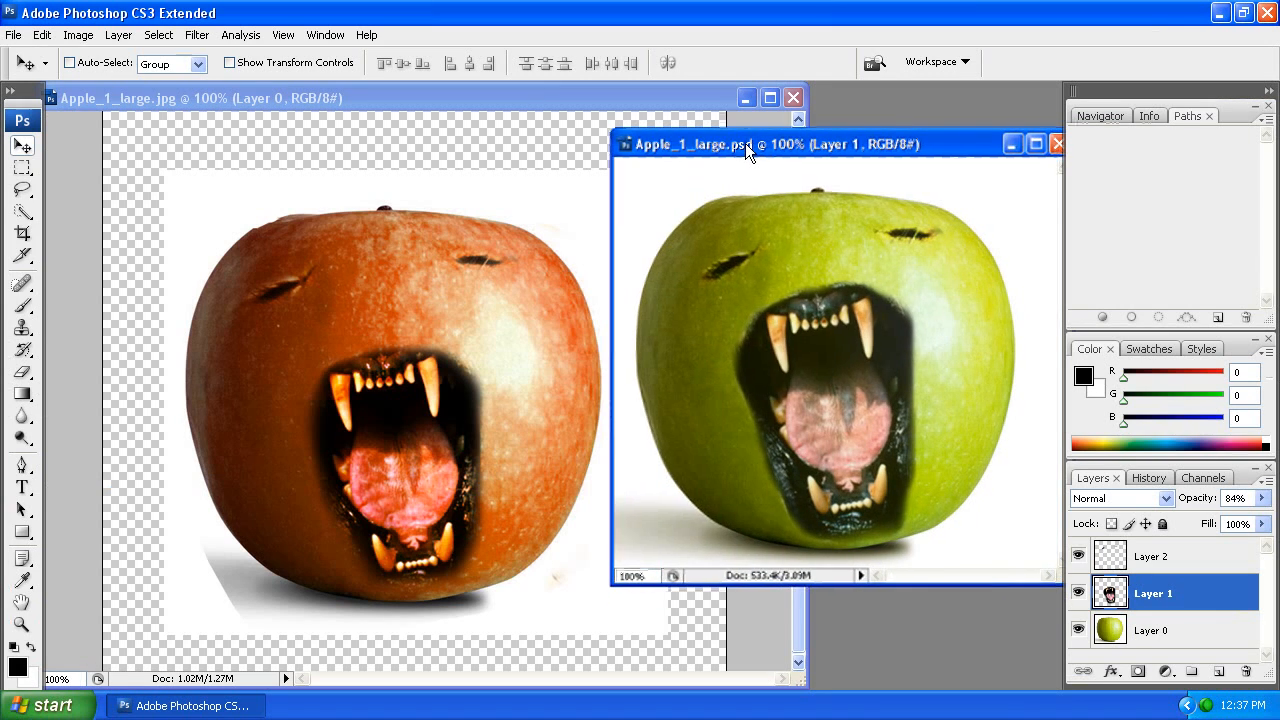
{"action": "left_click", "coordinate": [800, 97]}
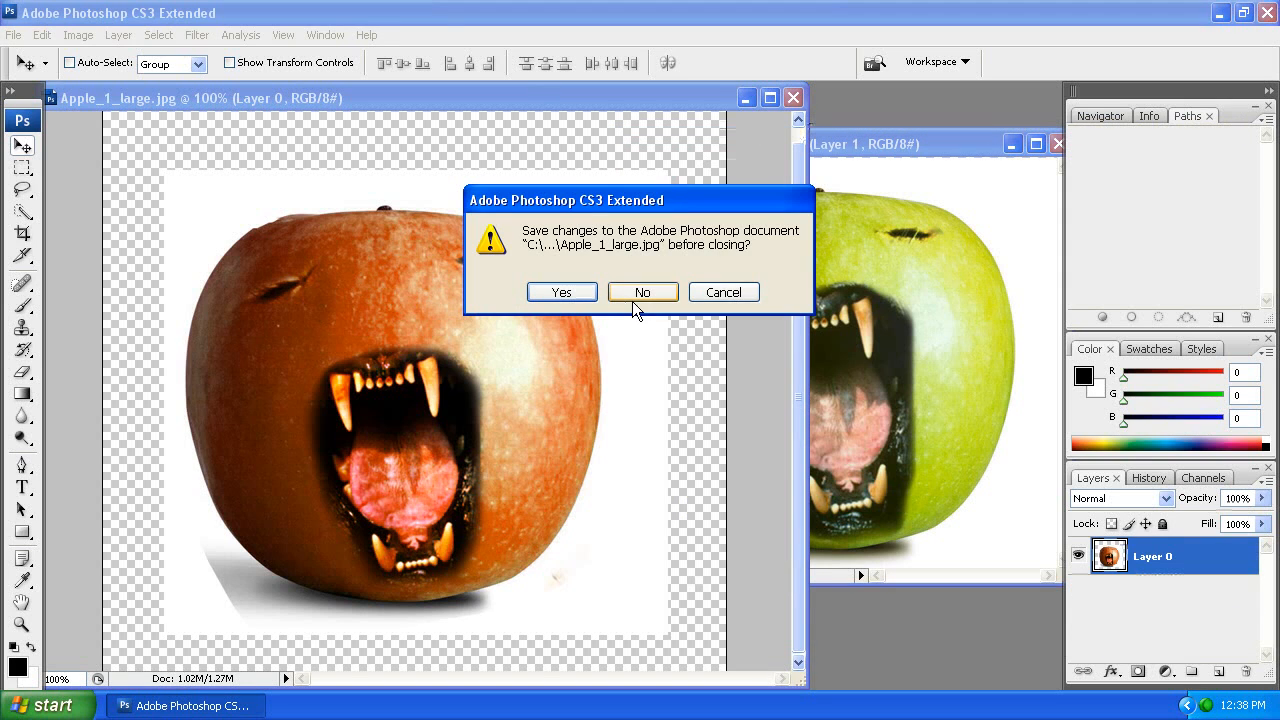
{"action": "left_click", "coordinate": [632, 301]}
{"action": "left_click", "coordinate": [1024, 134]}
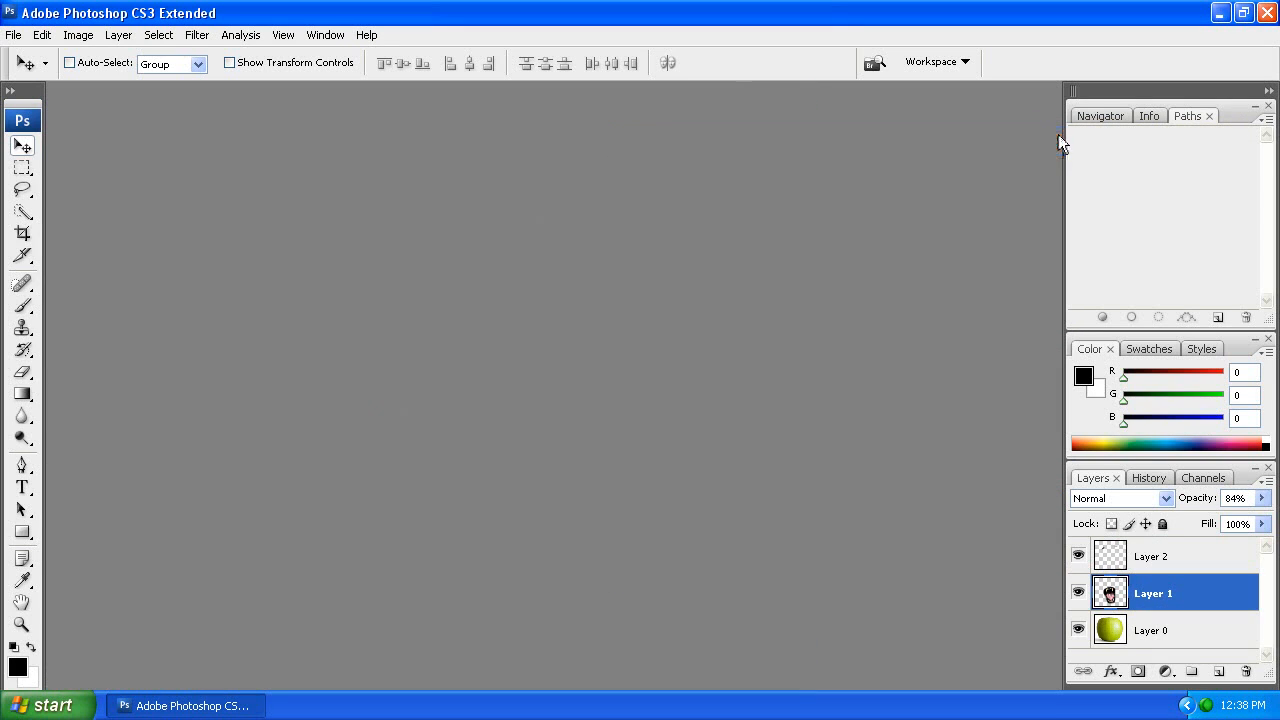
Open Apple_1_large.jpg and roaring-lion.jpg from the desktop in Photoshop and arrange their windows side by side.
{"action": "key", "text": "ctrl+q"}
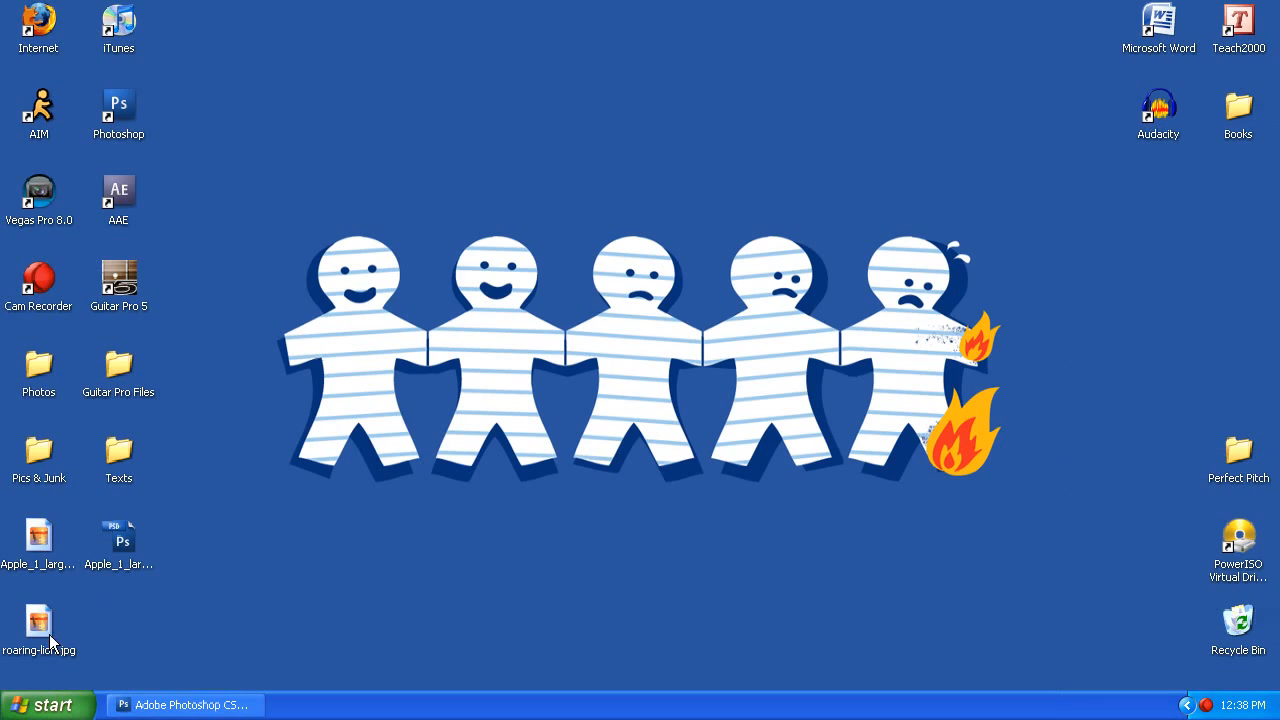
{"action": "left_click_drag", "start_coordinate": [45, 663], "coordinate": [428, 414]}
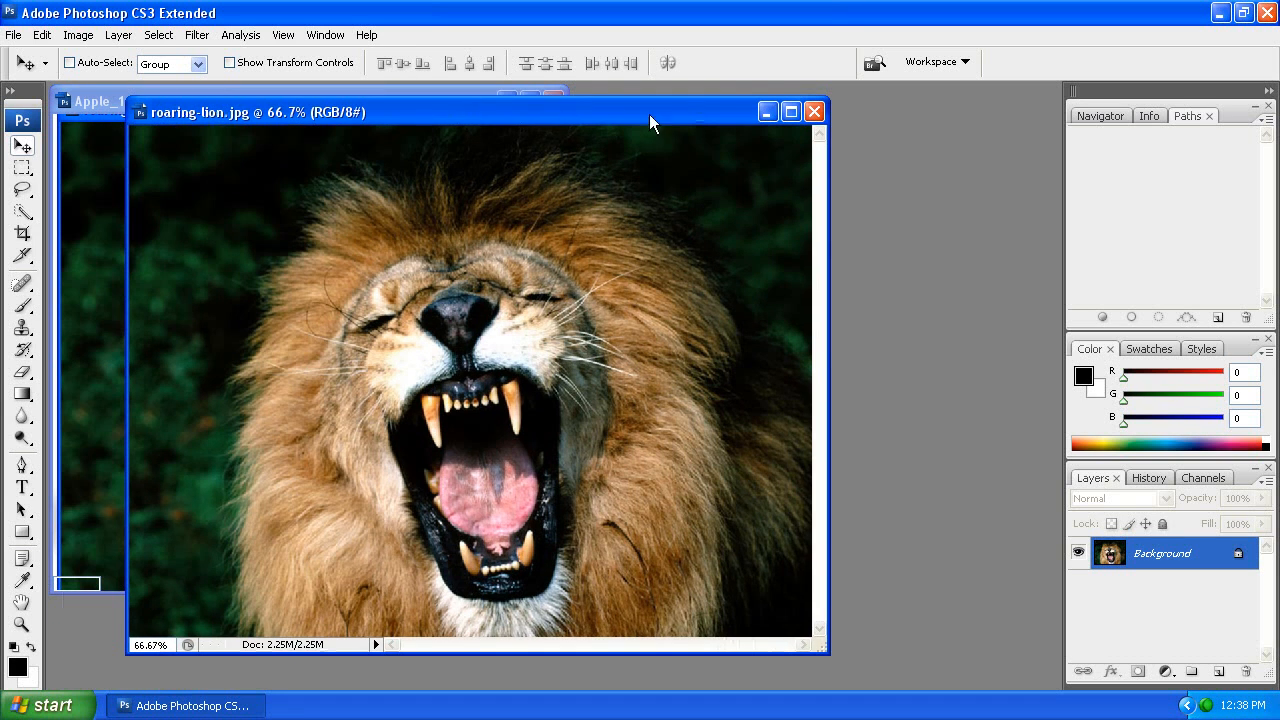
{"action": "left_click_drag", "start_coordinate": [649, 114], "coordinate": [828, 105]}
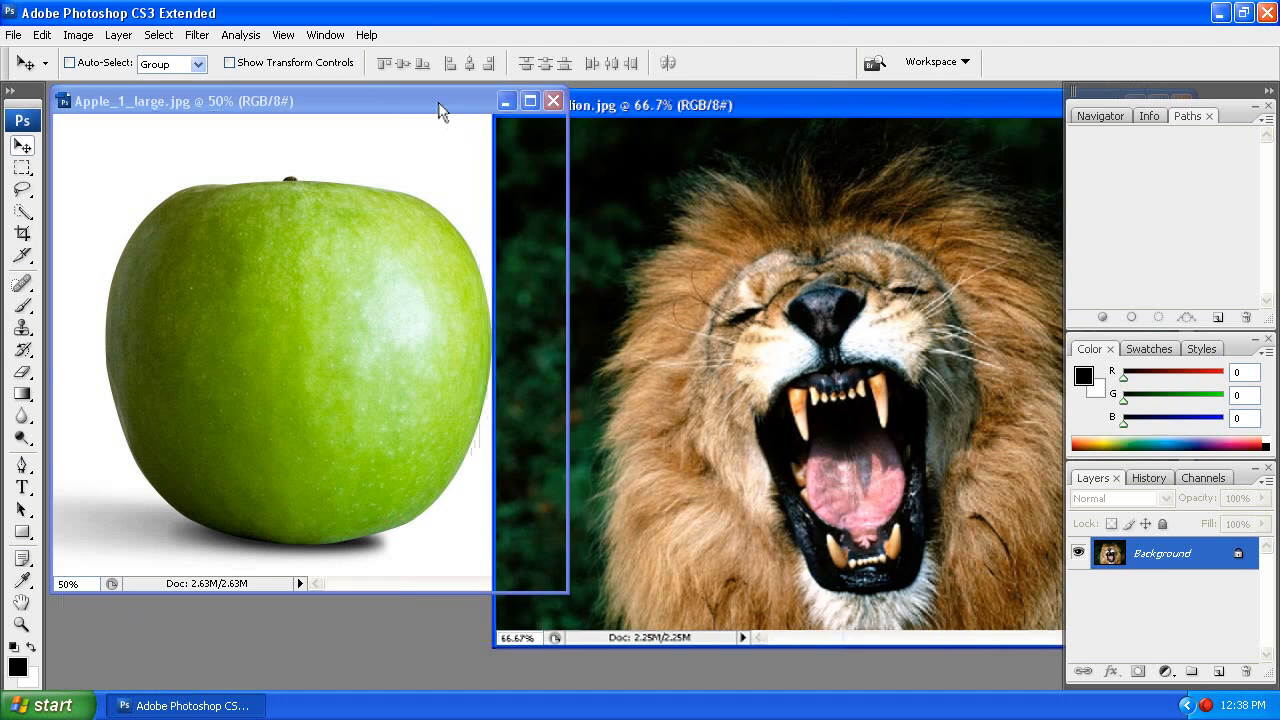
{"action": "left_click_drag", "start_coordinate": [438, 102], "coordinate": [423, 117]}
{"action": "left_click", "coordinate": [633, 112]}
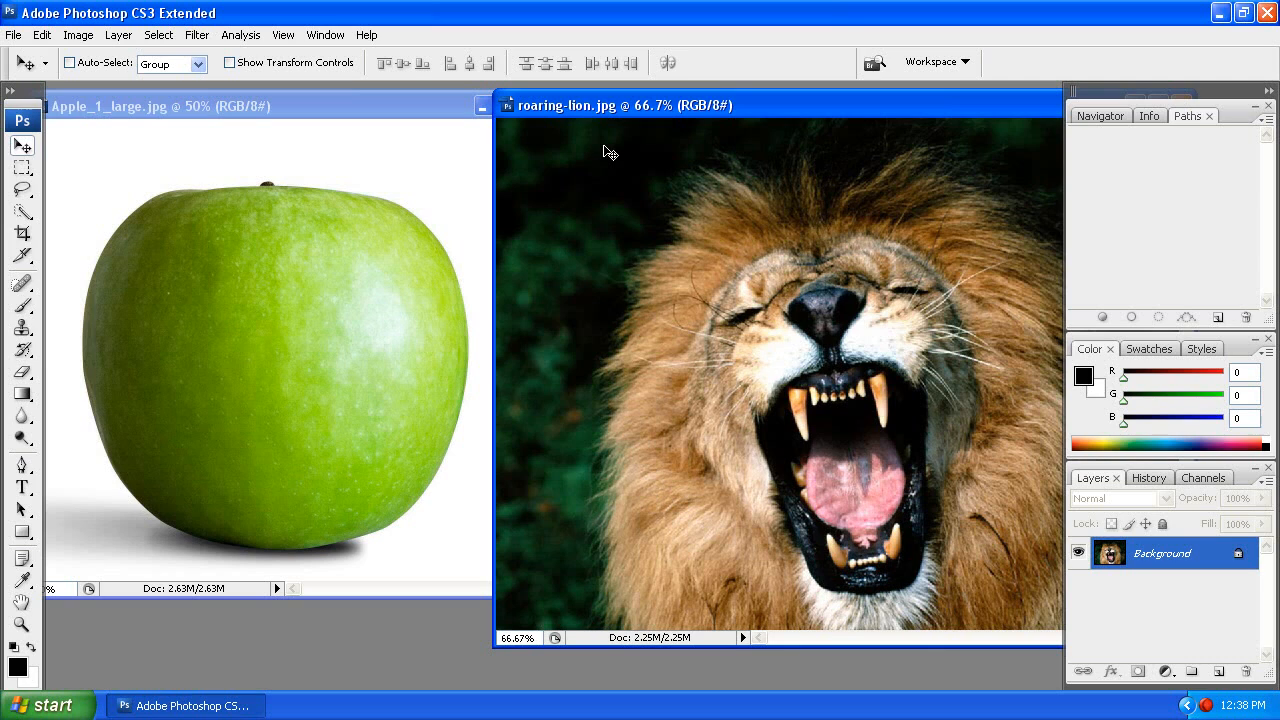
Convert the lion photo's locked Background to Layer 0 and copy that layer into the apple document.
{"action": "double_click", "coordinate": [1161, 560]}
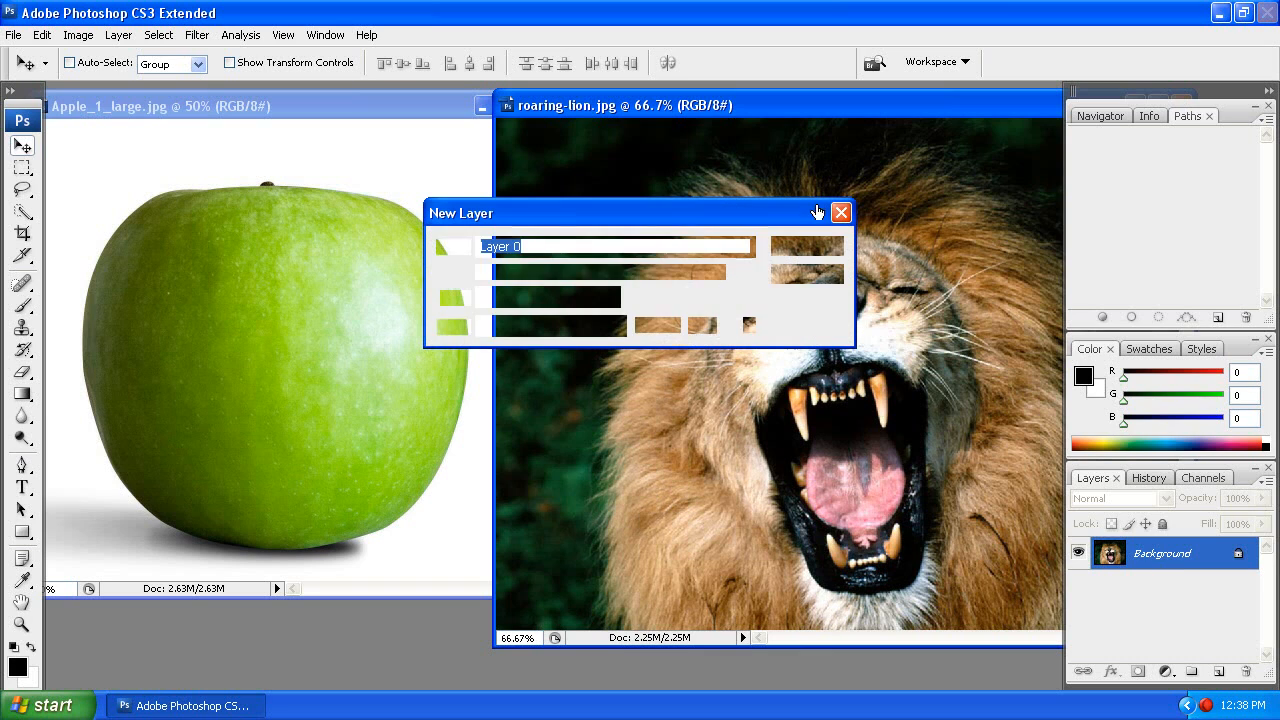
{"action": "left_click", "coordinate": [792, 250]}
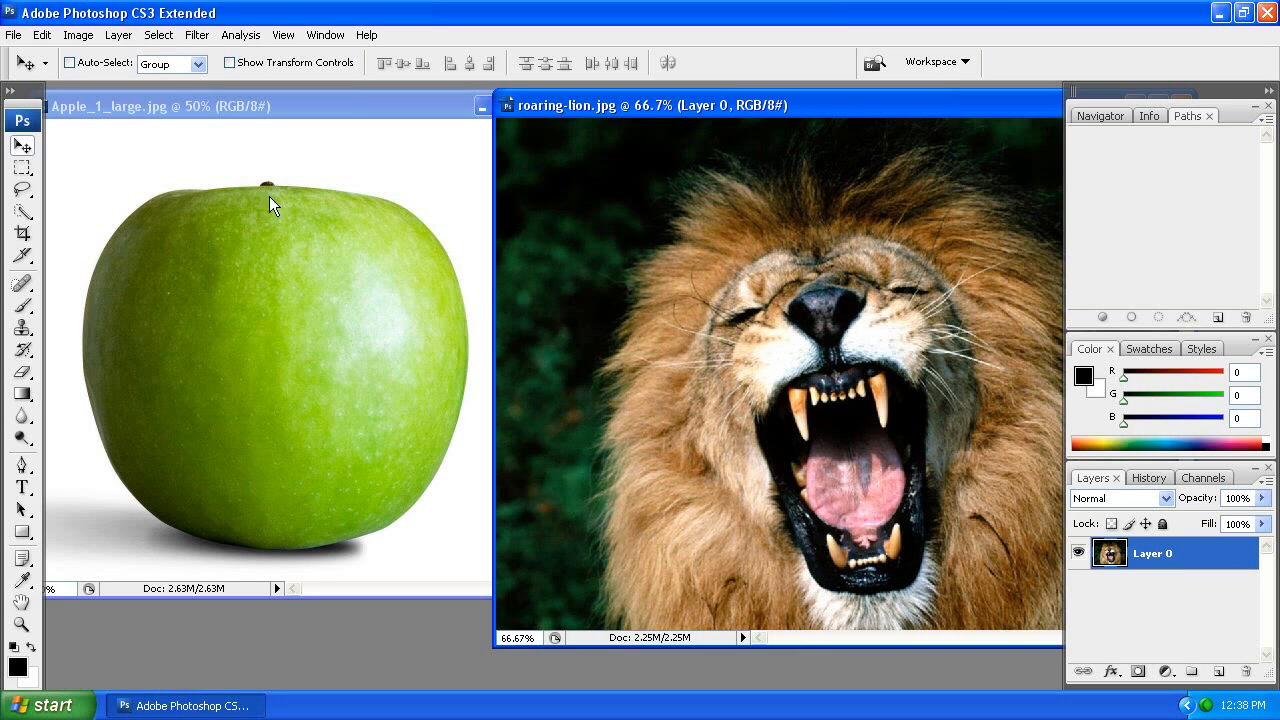
{"action": "left_click_drag", "start_coordinate": [1131, 548], "coordinate": [380, 372]}
Enlarge the apple document's window to leave empty space around the canvas, and position it beside the lion document.
{"action": "left_click_drag", "start_coordinate": [320, 103], "coordinate": [665, 95]}
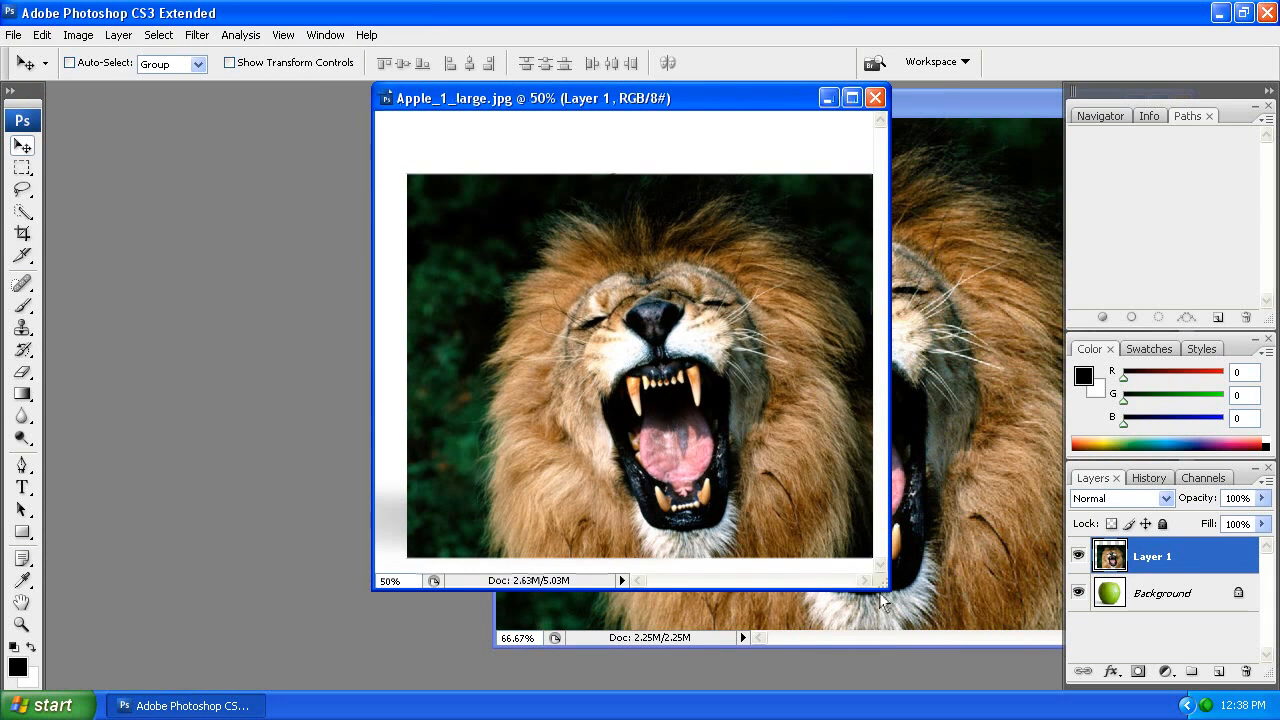
{"action": "left_click_drag", "start_coordinate": [888, 585], "coordinate": [1060, 688]}
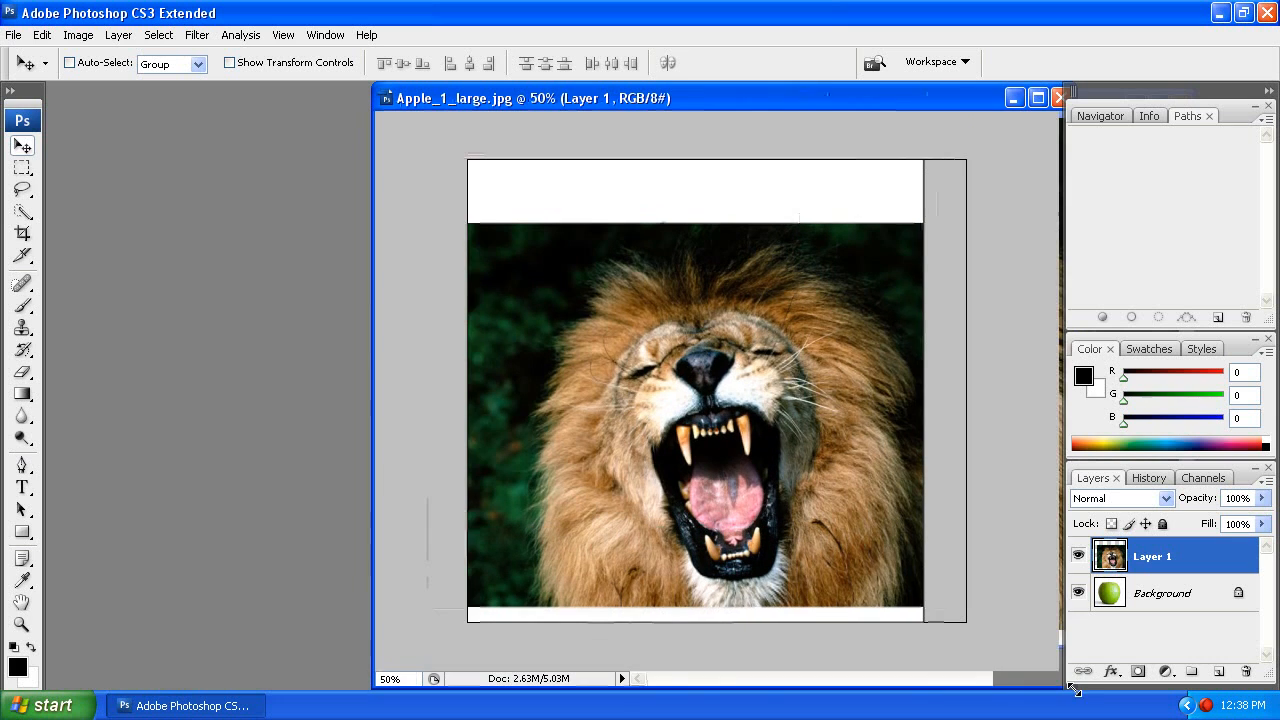
{"action": "left_click_drag", "start_coordinate": [730, 101], "coordinate": [416, 113]}
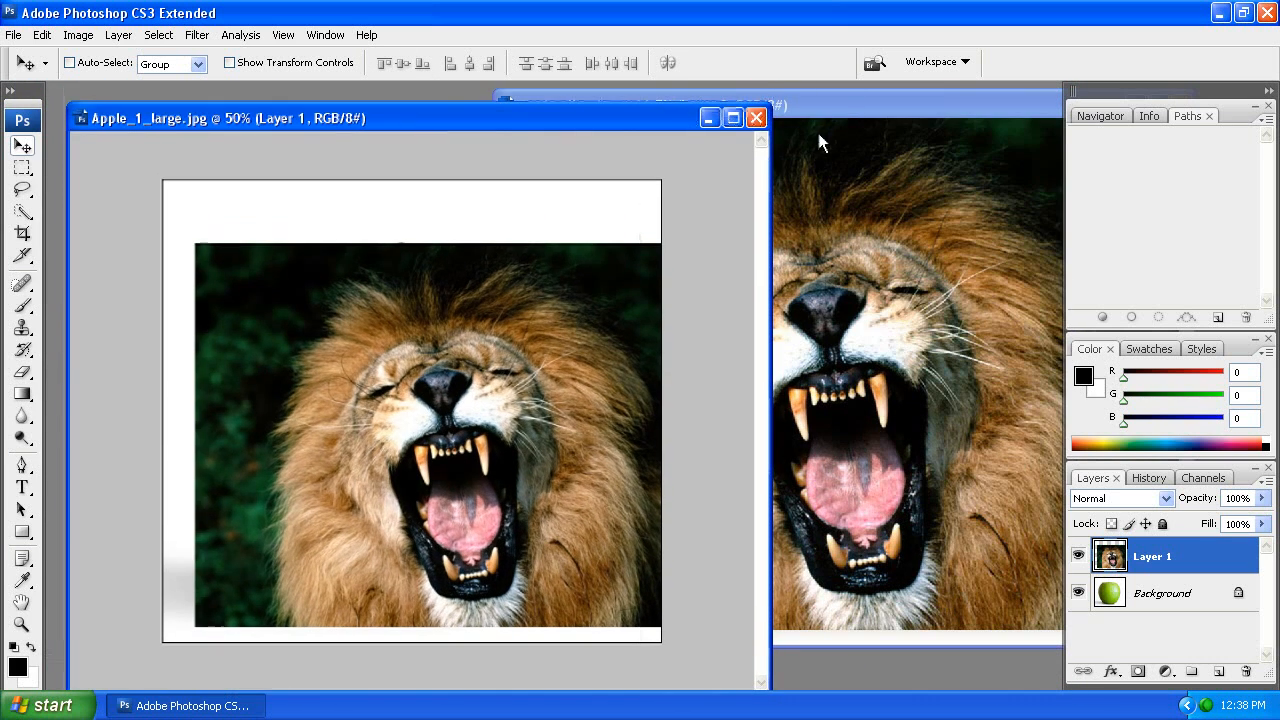
Close roaring-lion.jpg without saving and move the apple document's window to the middle of the workspace.
{"action": "left_click", "coordinate": [995, 110]}
{"action": "left_click_drag", "start_coordinate": [1003, 113], "coordinate": [766, 127]}
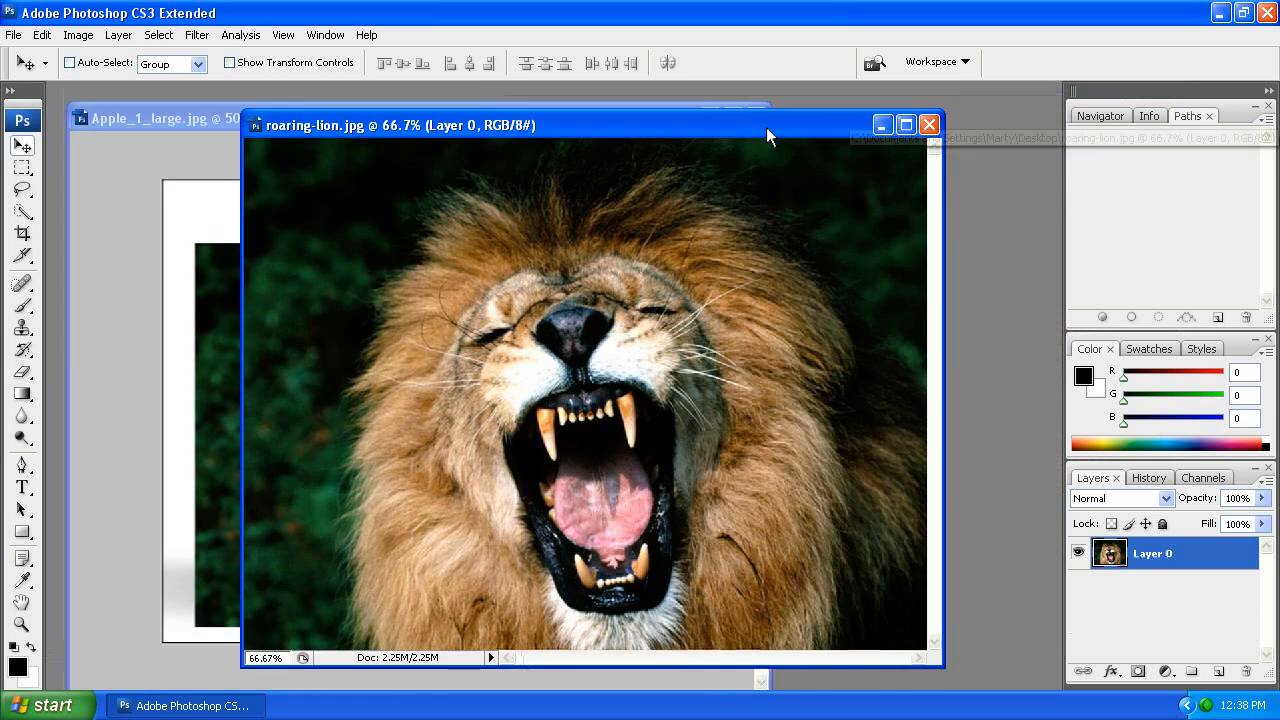
{"action": "left_click", "coordinate": [928, 124]}
{"action": "left_click", "coordinate": [646, 280]}
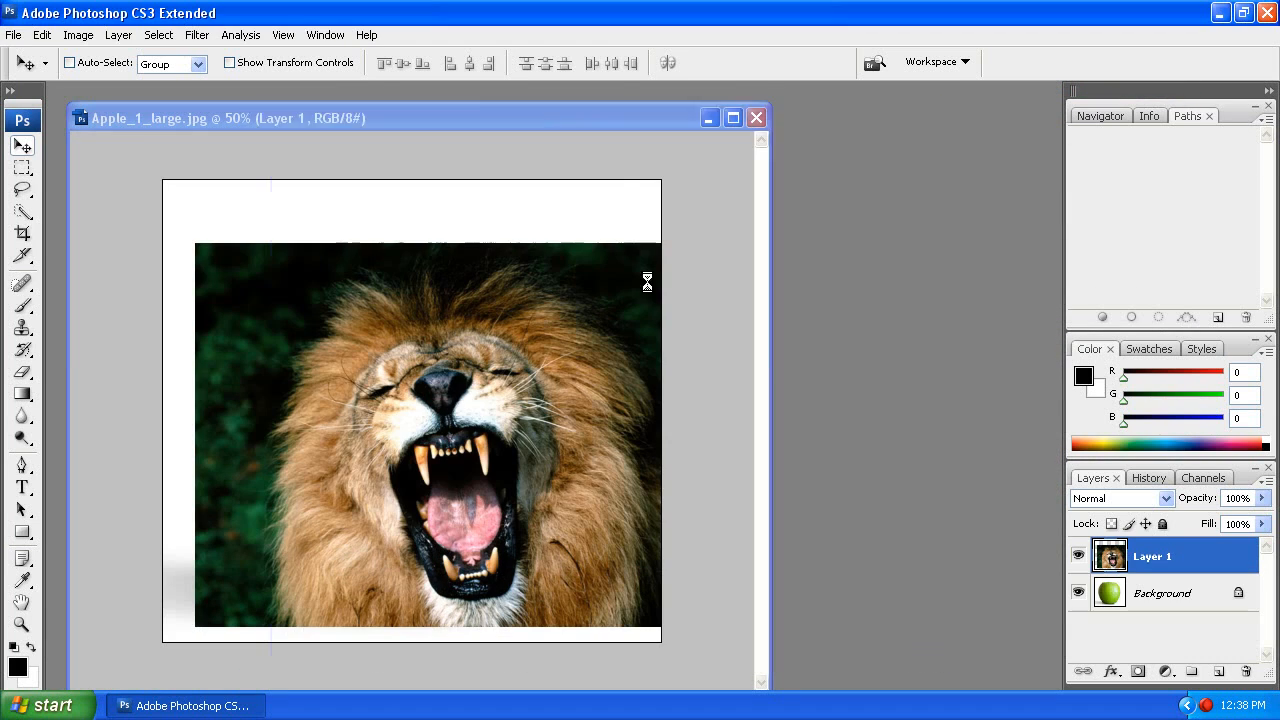
{"action": "left_click_drag", "start_coordinate": [682, 105], "coordinate": [747, 98]}
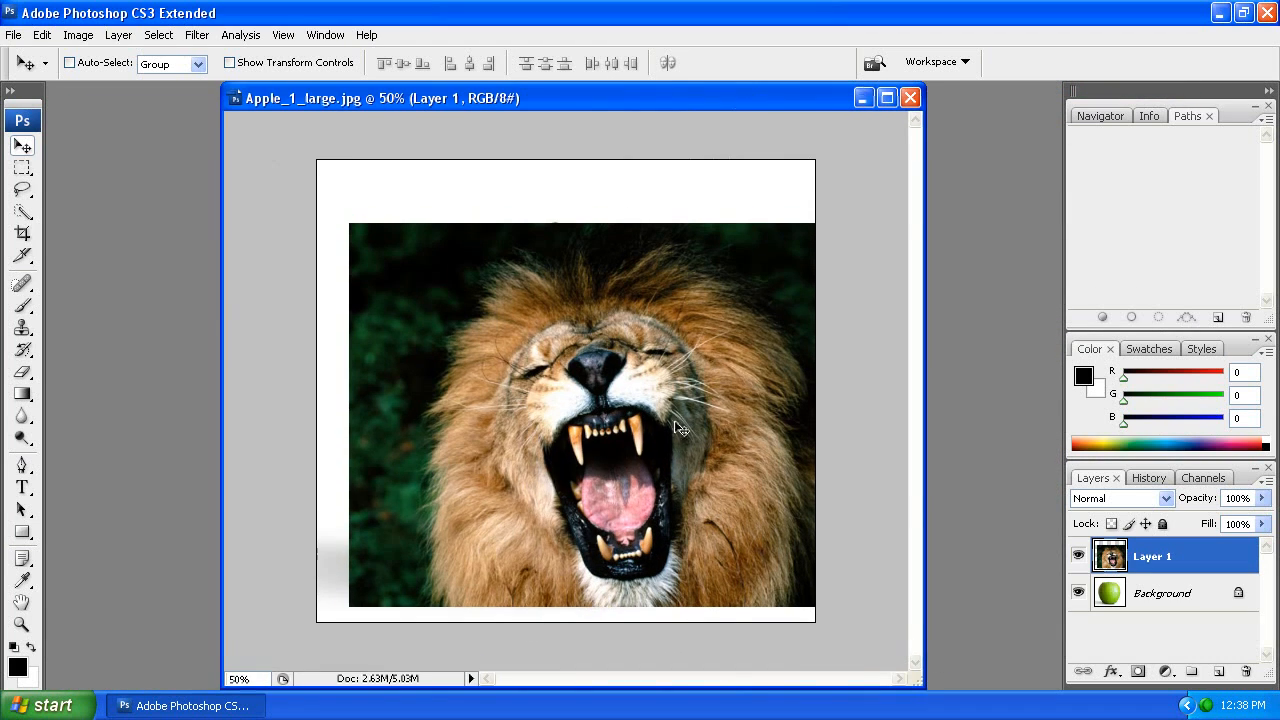
Move the lion layer to span the canvas width, and convert the apple's locked Background to Layer 0.
{"action": "left_click_drag", "start_coordinate": [659, 450], "coordinate": [628, 440]}
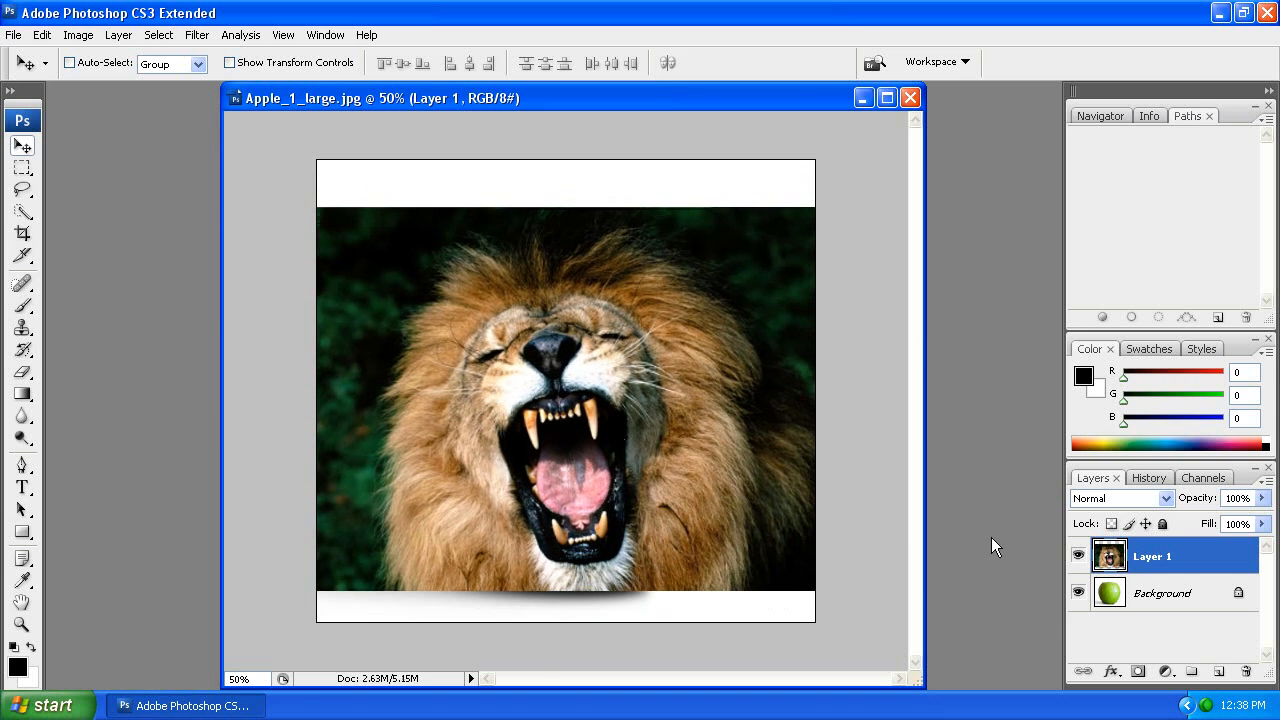
{"action": "left_click", "coordinate": [1190, 606]}
{"action": "double_click", "coordinate": [1190, 606]}
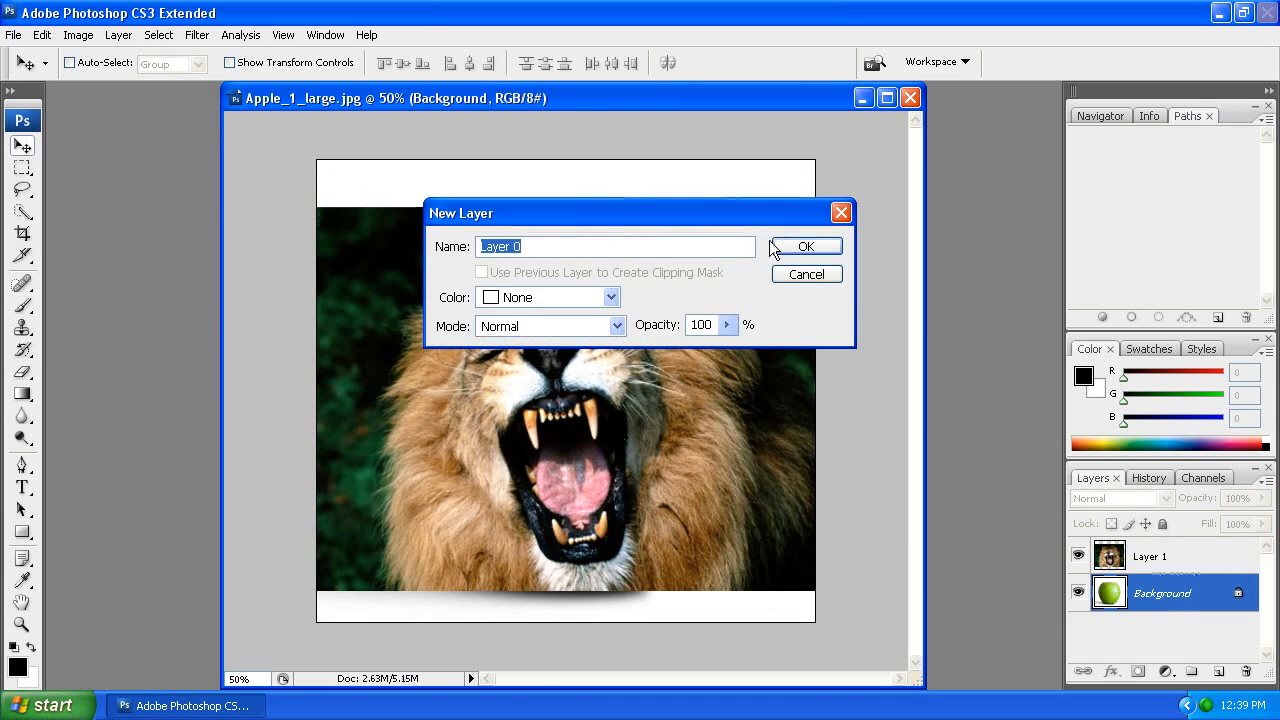
{"action": "left_click", "coordinate": [800, 248]}
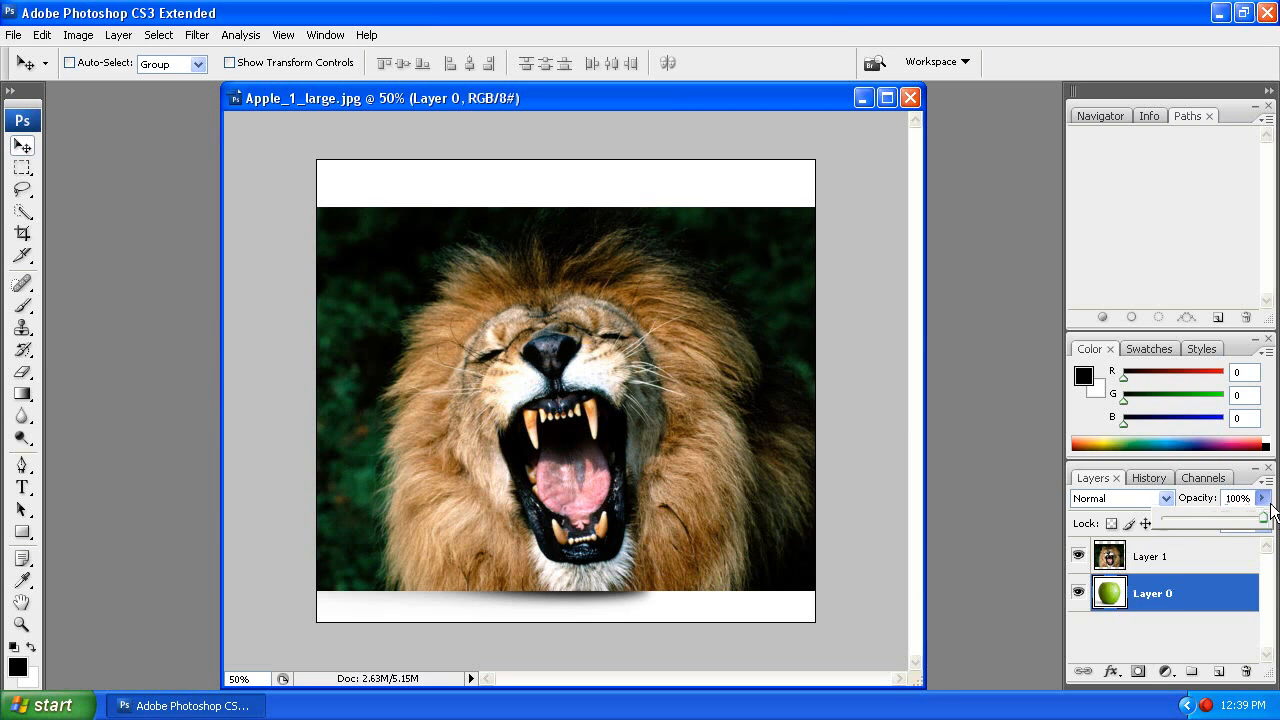
Lower Layer 1's opacity to 57% and shift the lion slightly to the right over the apple.
{"action": "left_click", "coordinate": [1190, 566]}
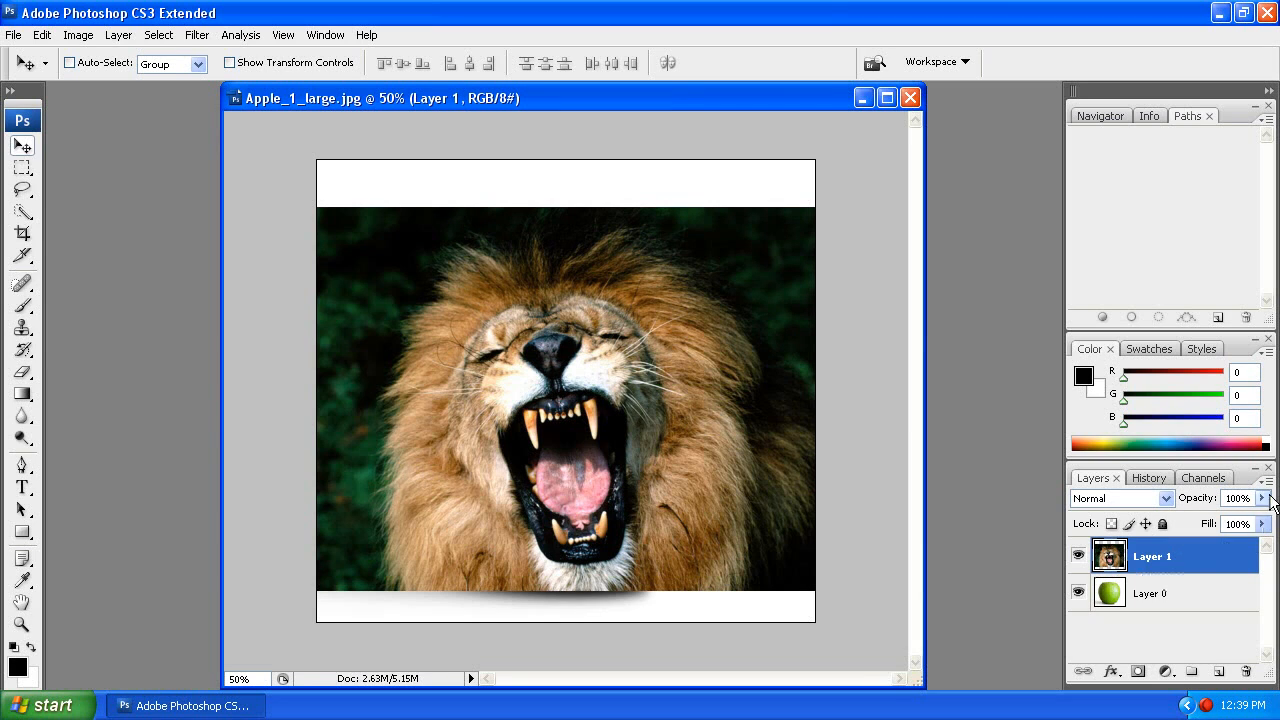
{"action": "left_click", "coordinate": [1262, 498]}
{"action": "left_click_drag", "start_coordinate": [1259, 521], "coordinate": [1220, 524]}
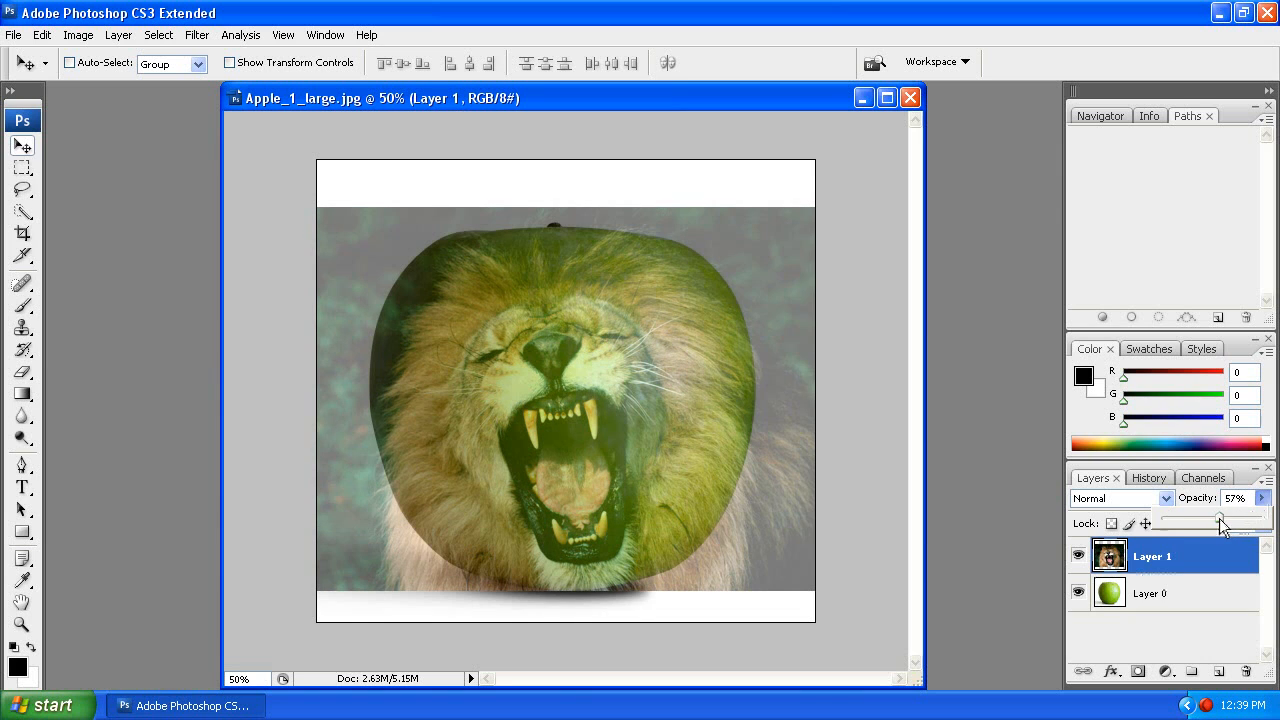
{"action": "left_click", "coordinate": [862, 344]}
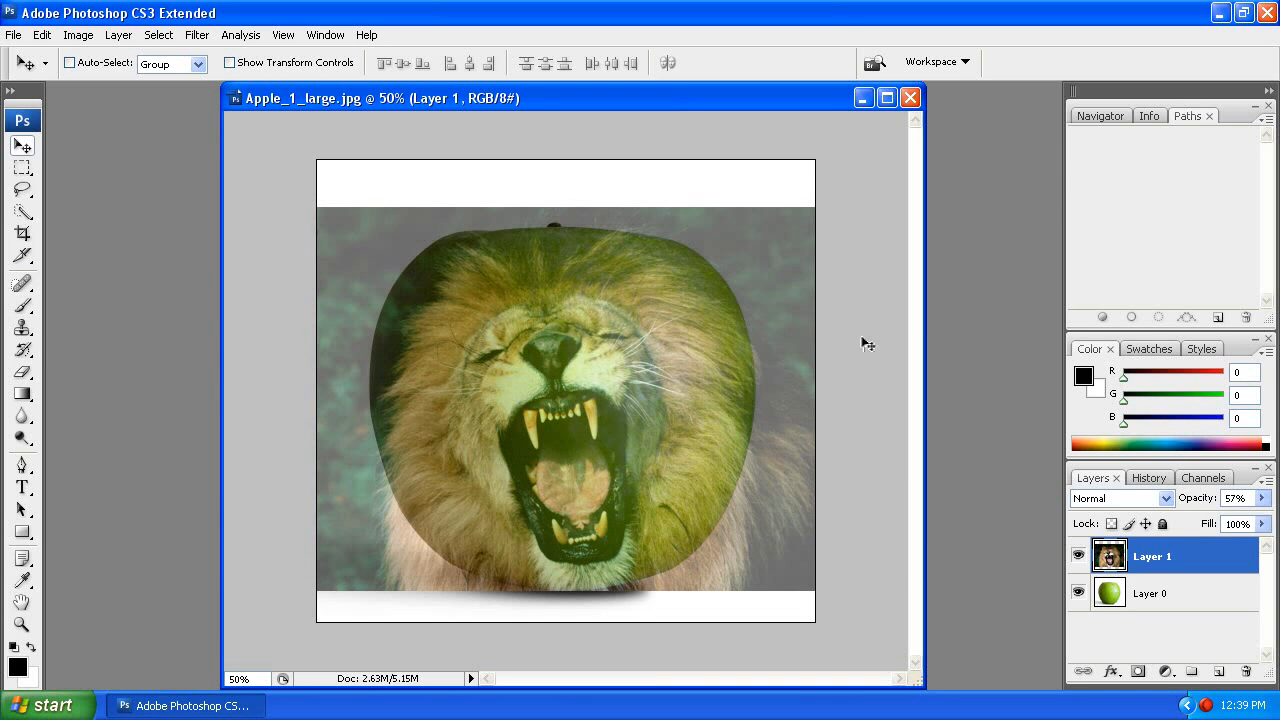
{"action": "mouse_move", "coordinate": [595, 448]}
{"action": "left_mouse_down"}
{"action": "mouse_move", "coordinate": [465, 404]}
{"action": "mouse_move", "coordinate": [587, 472]}
{"action": "mouse_move", "coordinate": [600, 436]}
{"action": "mouse_move", "coordinate": [596, 476]}
{"action": "mouse_move", "coordinate": [606, 404]}
{"action": "mouse_move", "coordinate": [599, 484]}
{"action": "mouse_move", "coordinate": [594, 438]}
{"action": "mouse_move", "coordinate": [604, 470]}
{"action": "mouse_move", "coordinate": [607, 447]}
{"action": "left_mouse_up"}
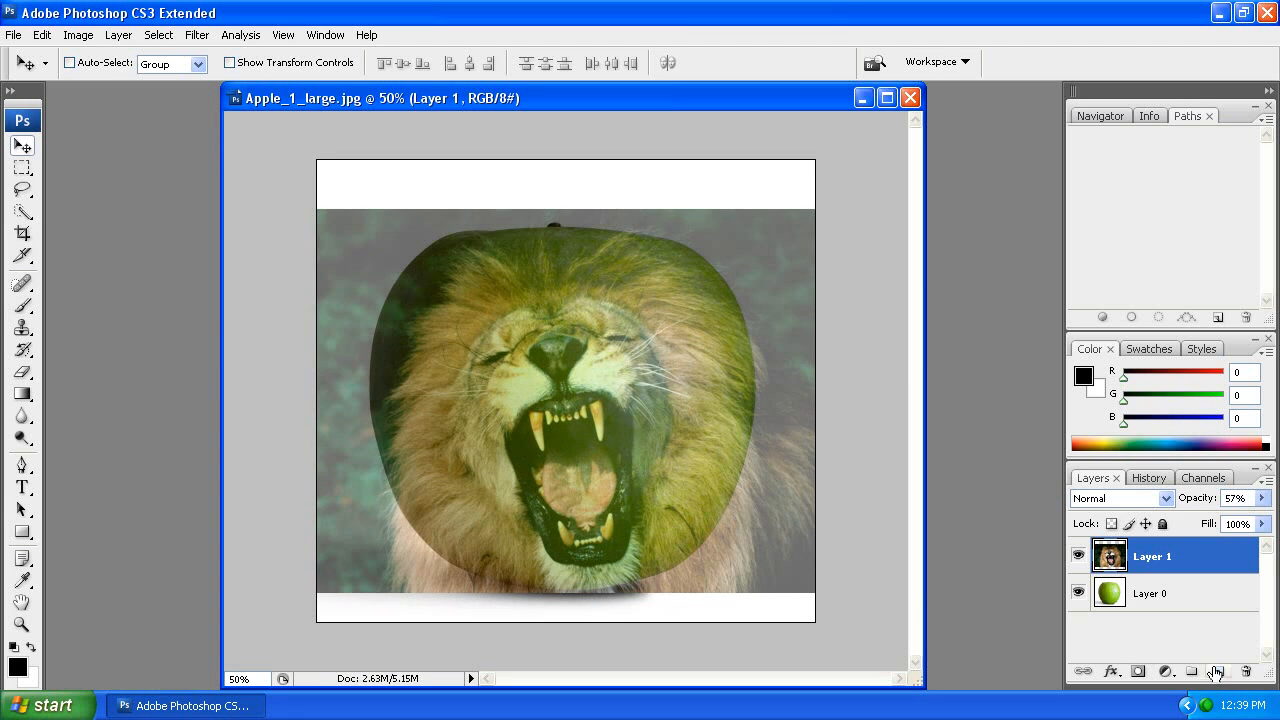
Try to scale Layer 0 down with Free Transform without keeping the apple's proportions.
{"action": "left_click", "coordinate": [1198, 598]}
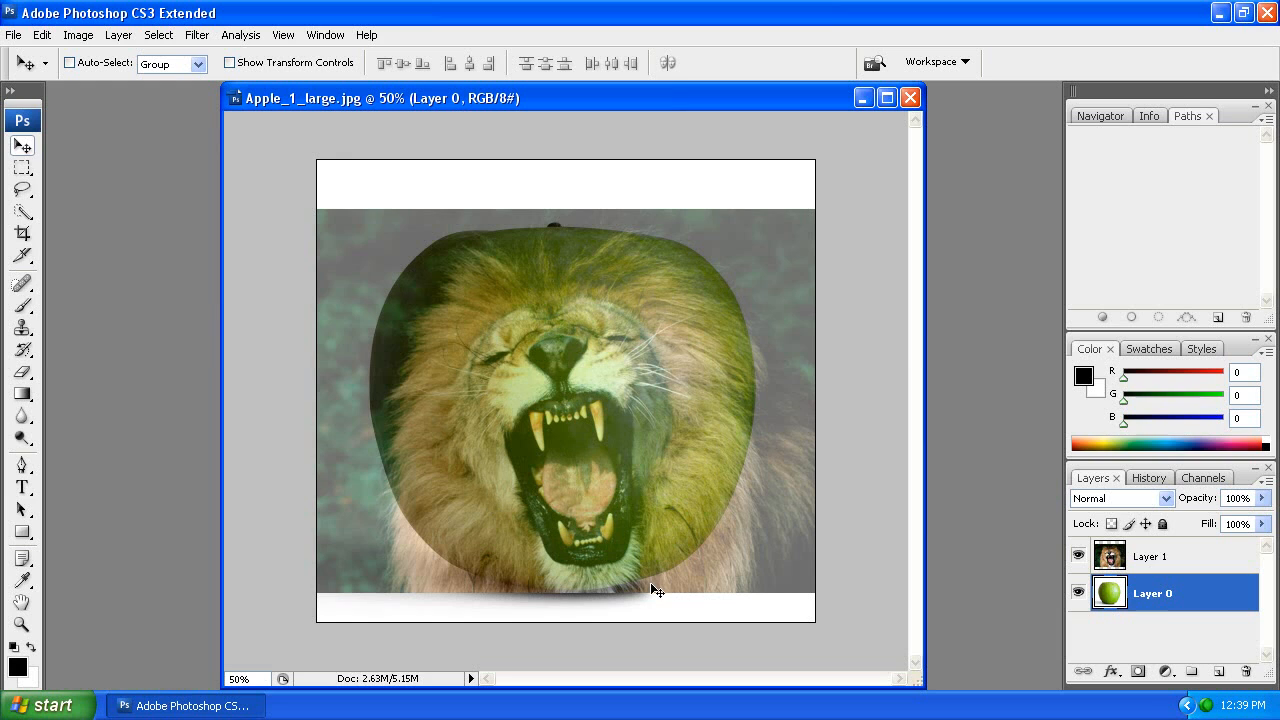
{"action": "key", "text": "ctrl+t"}
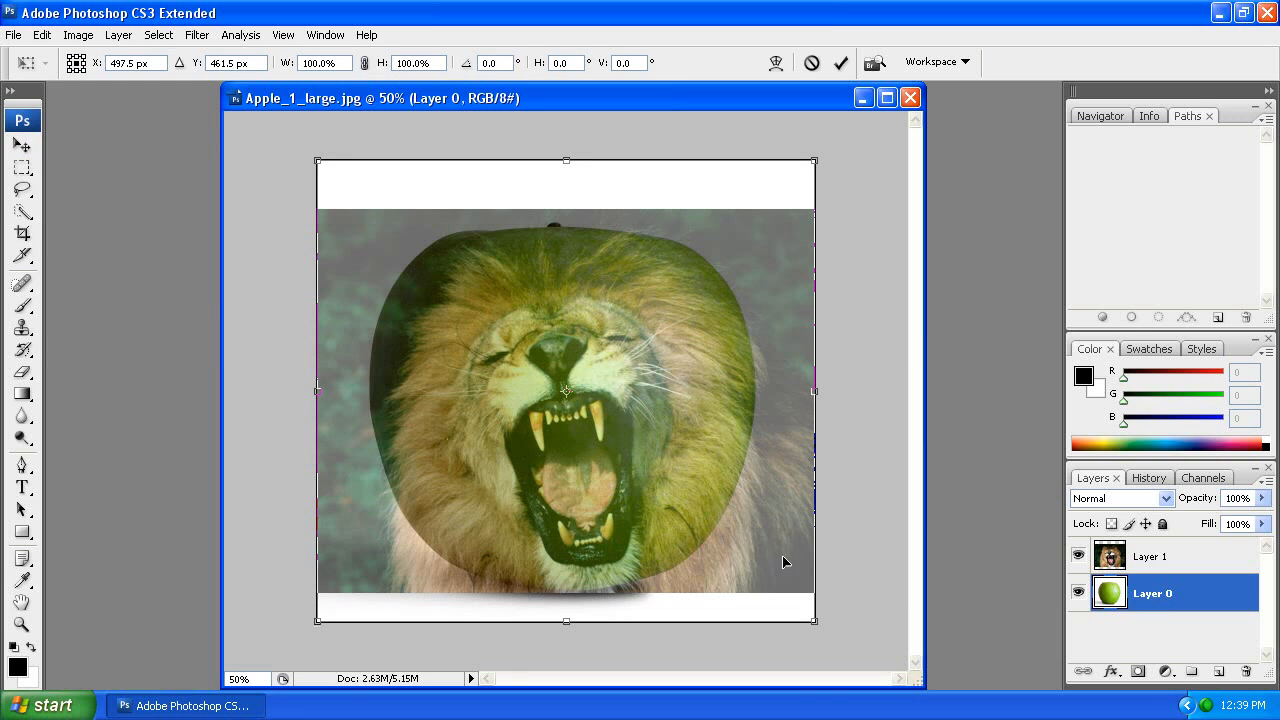
{"action": "left_click_drag", "start_coordinate": [818, 625], "coordinate": [645, 464]}
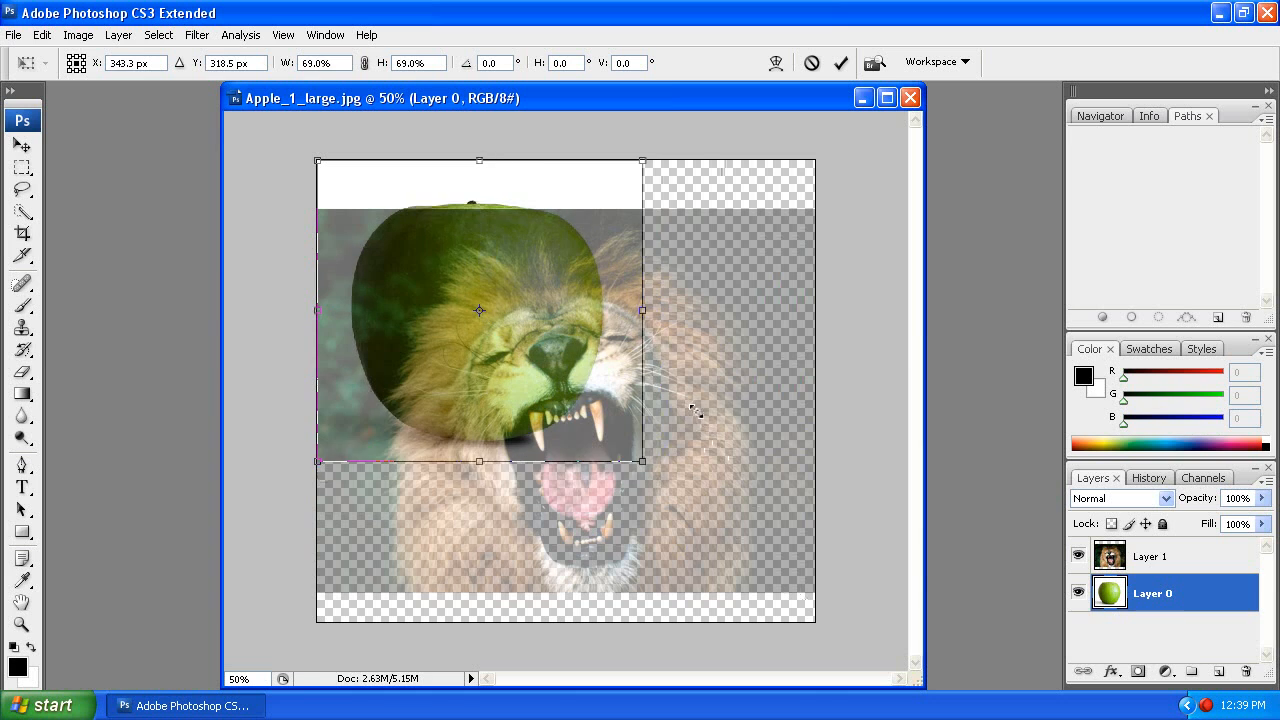
{"action": "left_click_drag", "start_coordinate": [696, 411], "coordinate": [703, 441]}
{"action": "left_click_drag", "start_coordinate": [583, 366], "coordinate": [632, 521]}
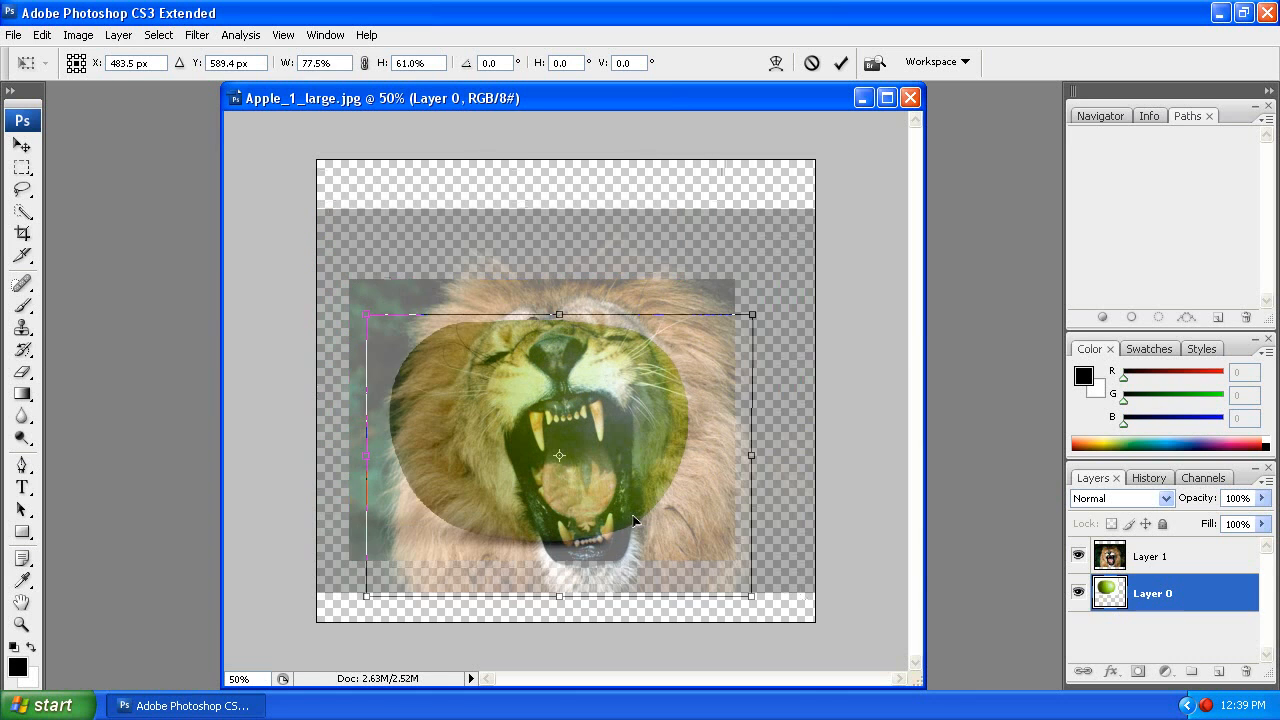
{"action": "left_click_drag", "start_coordinate": [750, 594], "coordinate": [601, 583]}
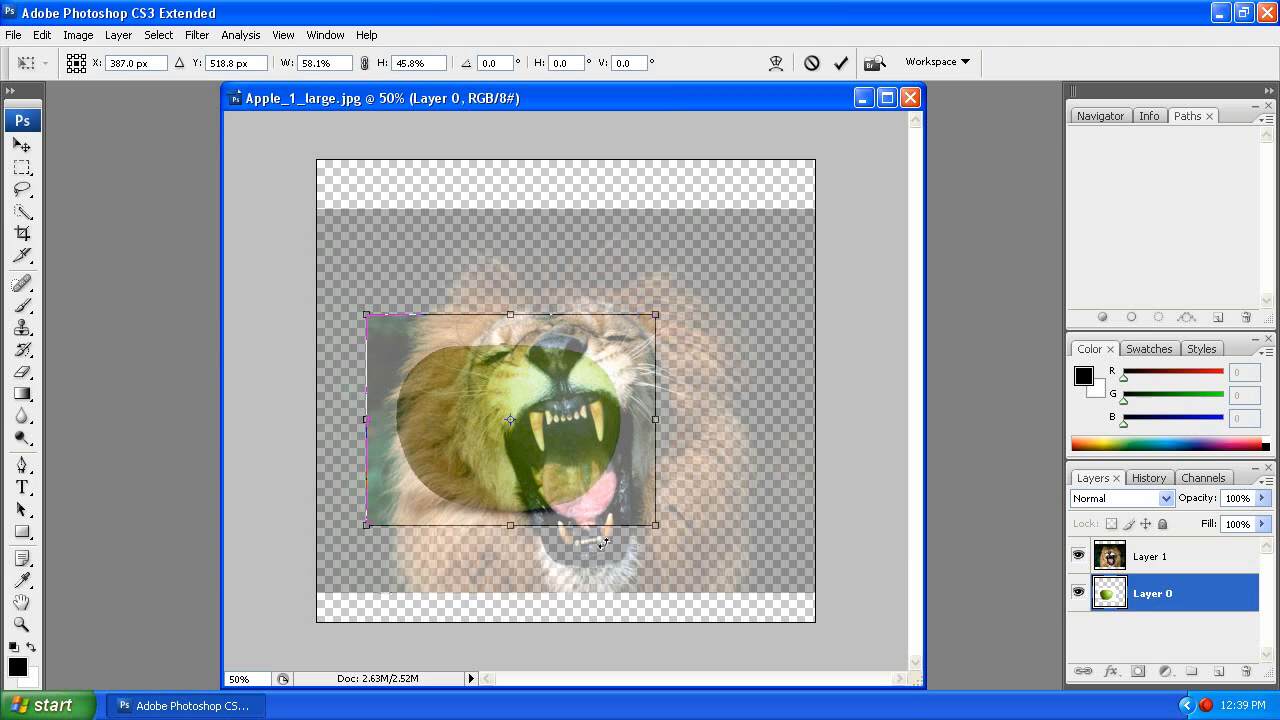
{"action": "key", "text": "Return"}
{"action": "key", "text": "ctrl+z"}
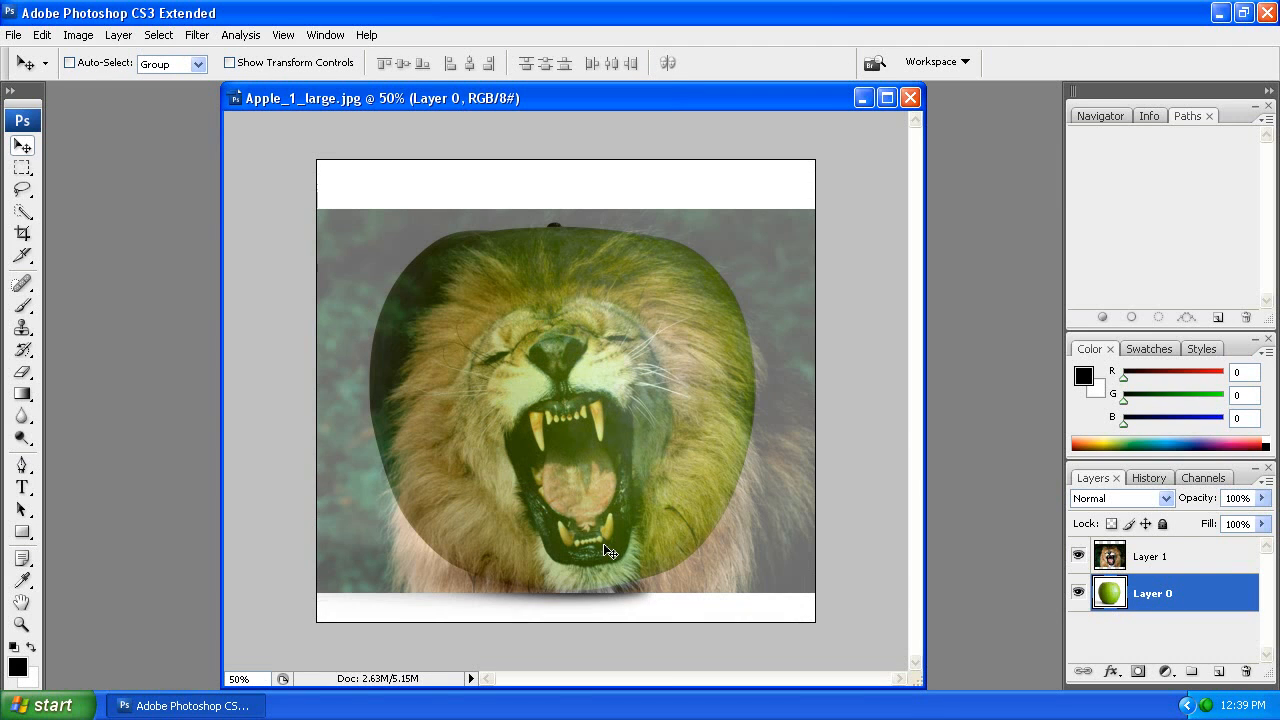
Show the rulers, then scale Layer 0 down proportionally and position the apple so it surrounds the lion's mouth.
{"action": "key", "text": "ctrl+r"}
{"action": "key", "text": "ctrl+t"}
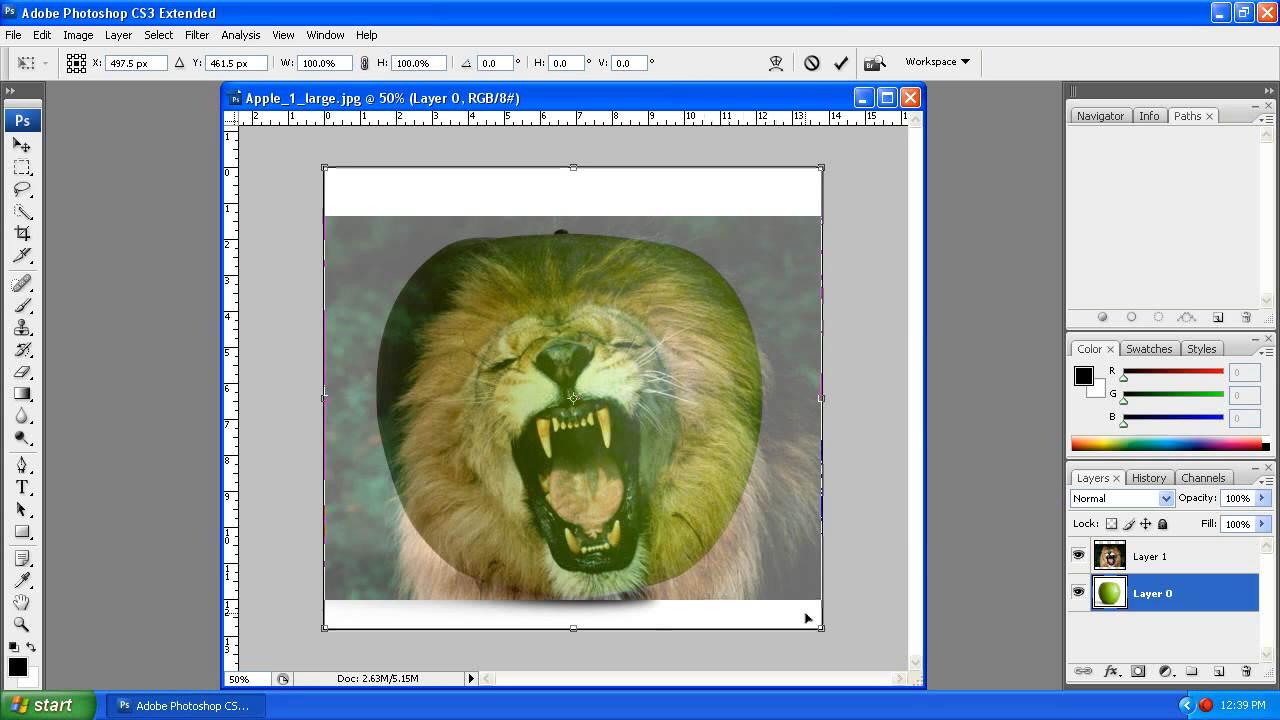
{"action": "left_click_drag", "start_coordinate": [814, 622], "coordinate": [708, 505]}
{"action": "left_click_drag", "start_coordinate": [620, 455], "coordinate": [693, 538]}
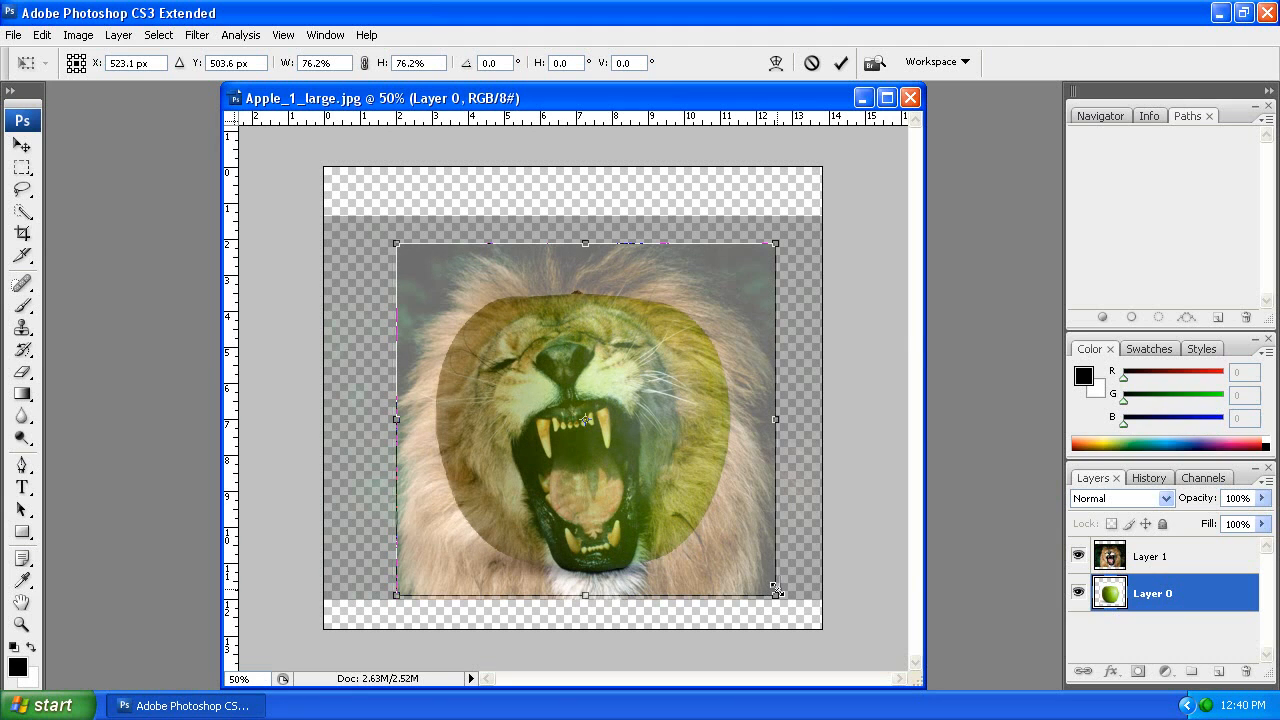
{"action": "left_click_drag", "start_coordinate": [776, 595], "coordinate": [754, 575]}
{"action": "left_click_drag", "start_coordinate": [645, 472], "coordinate": [652, 493]}
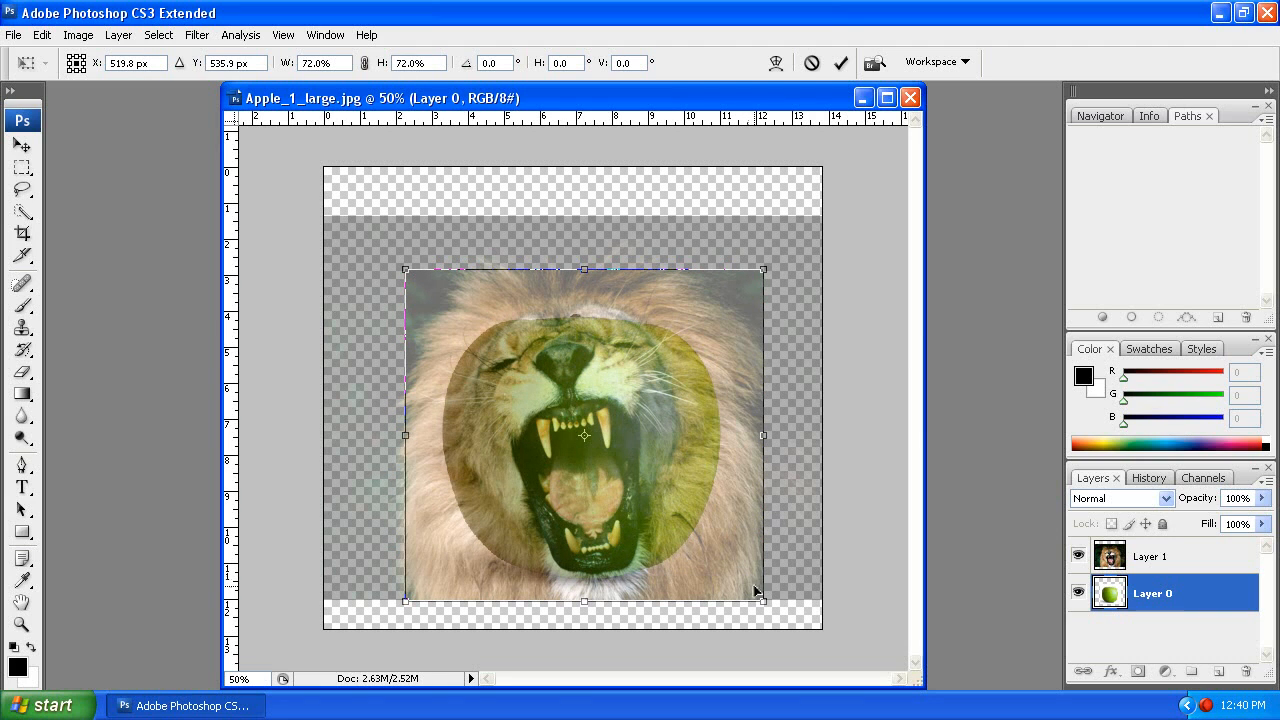
{"action": "left_click_drag", "start_coordinate": [760, 597], "coordinate": [756, 593]}
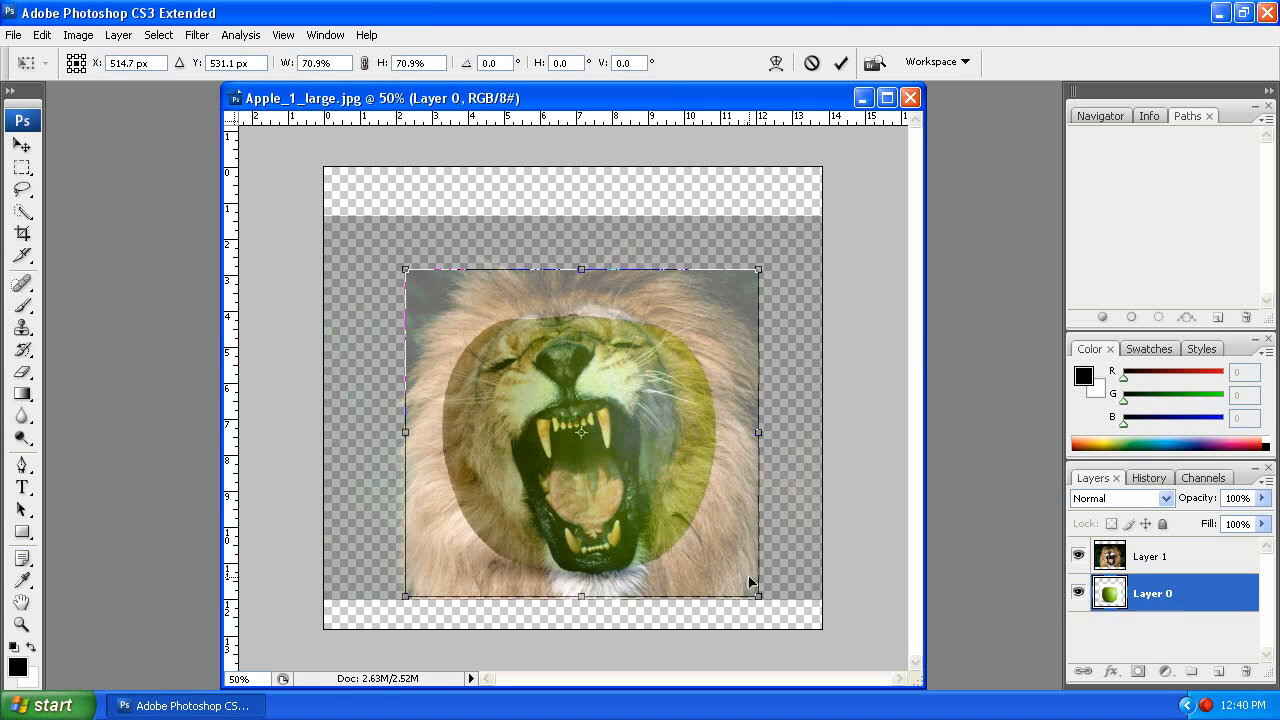
{"action": "left_click_drag", "start_coordinate": [758, 596], "coordinate": [743, 583]}
{"action": "left_click_drag", "start_coordinate": [661, 493], "coordinate": [668, 511]}
{"action": "key", "text": "Return"}
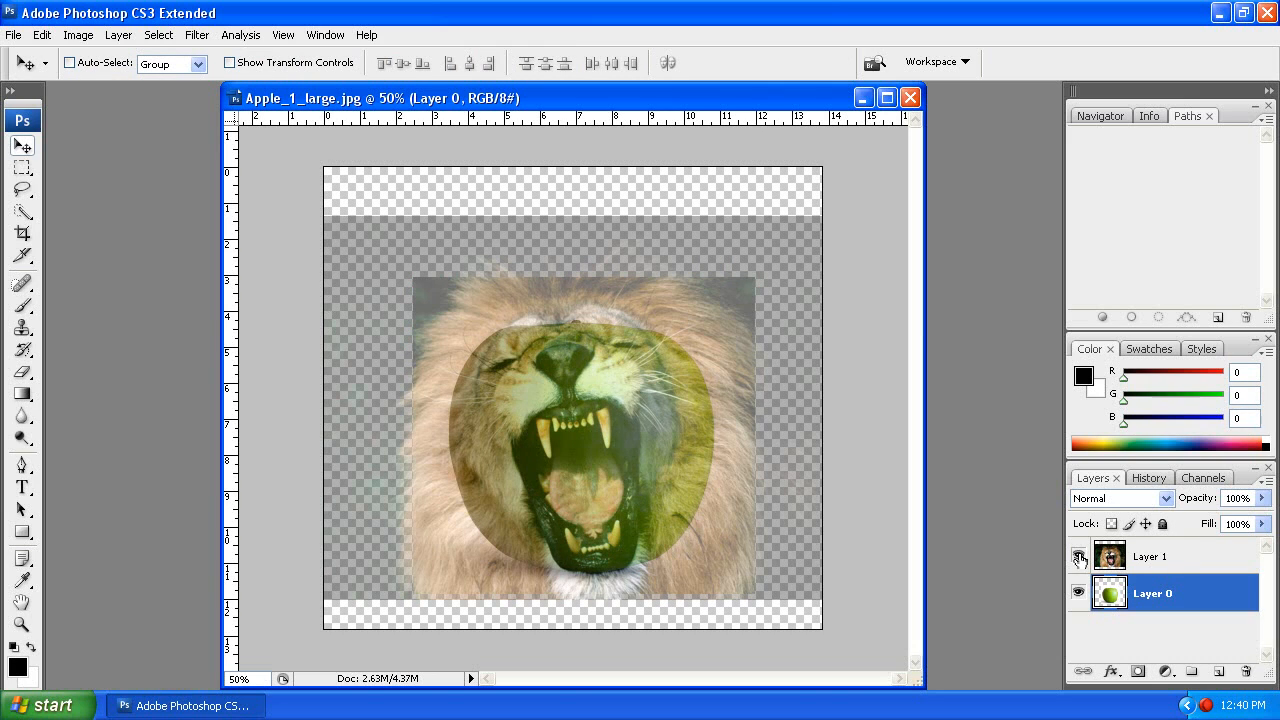
With Layer 1 selected, crop the image closely around the apple and the lion's mouth.
{"action": "left_click", "coordinate": [1170, 568]}
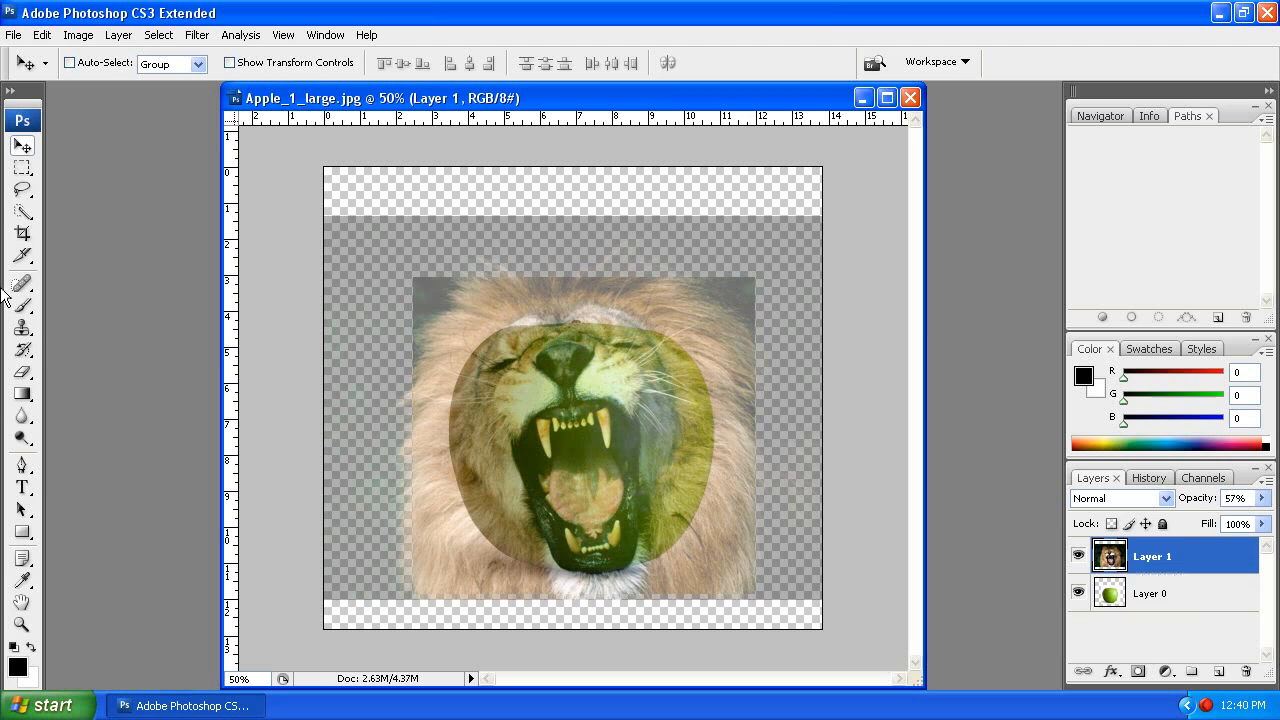
{"action": "left_click", "coordinate": [22, 234]}
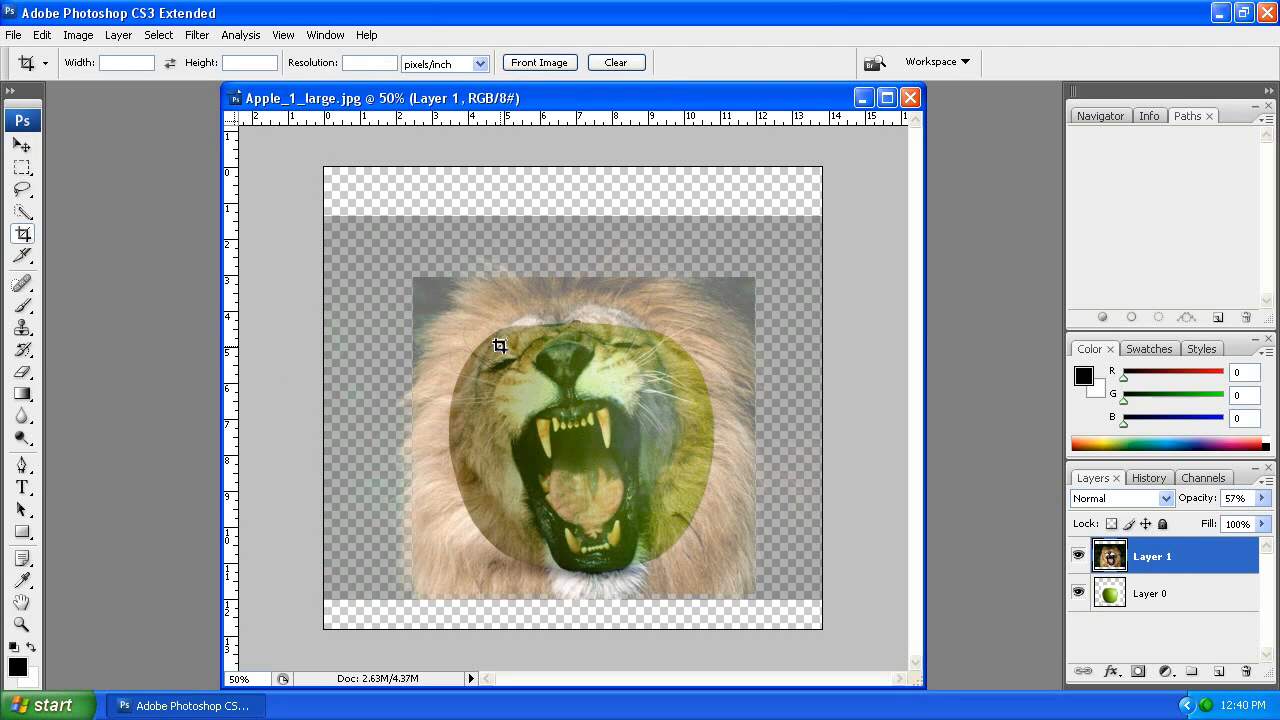
{"action": "left_click_drag", "start_coordinate": [436, 318], "coordinate": [741, 586]}
{"action": "key", "text": "Return"}
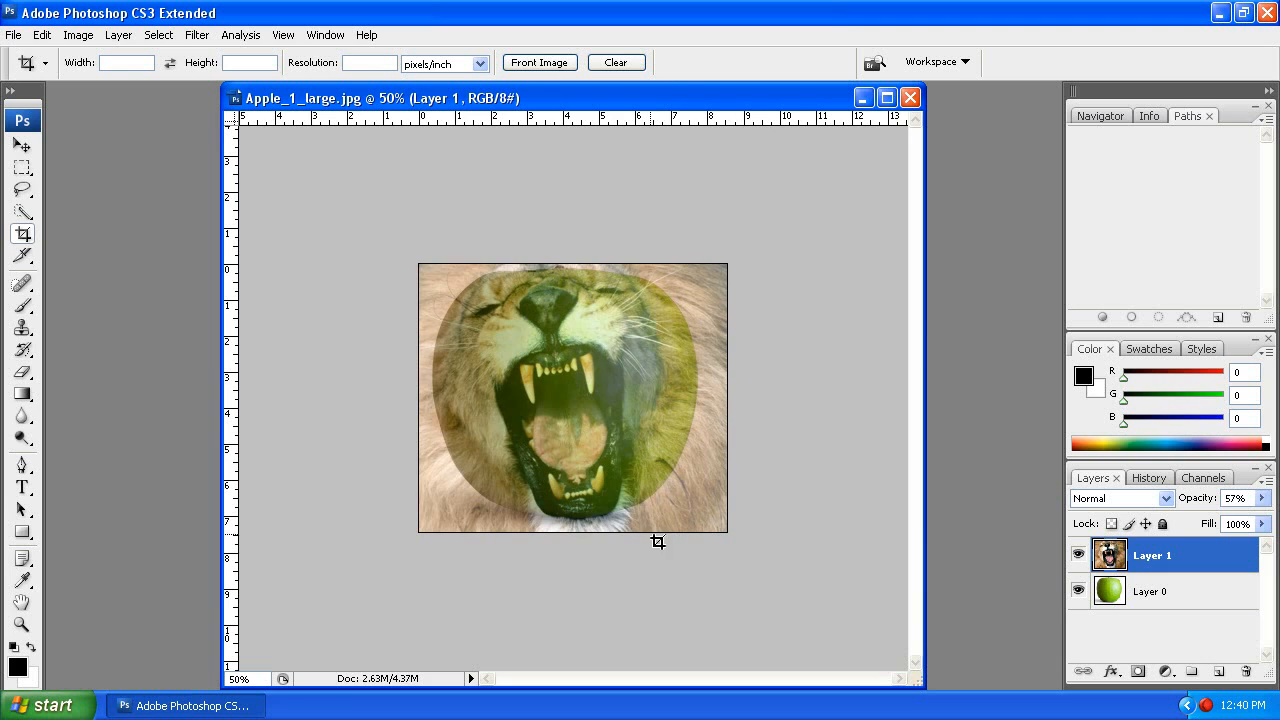
Zoom the canvas to 66.7% and check how the lion and apple layers overlap by toggling their visibility.
{"action": "left_click", "coordinate": [21, 624]}
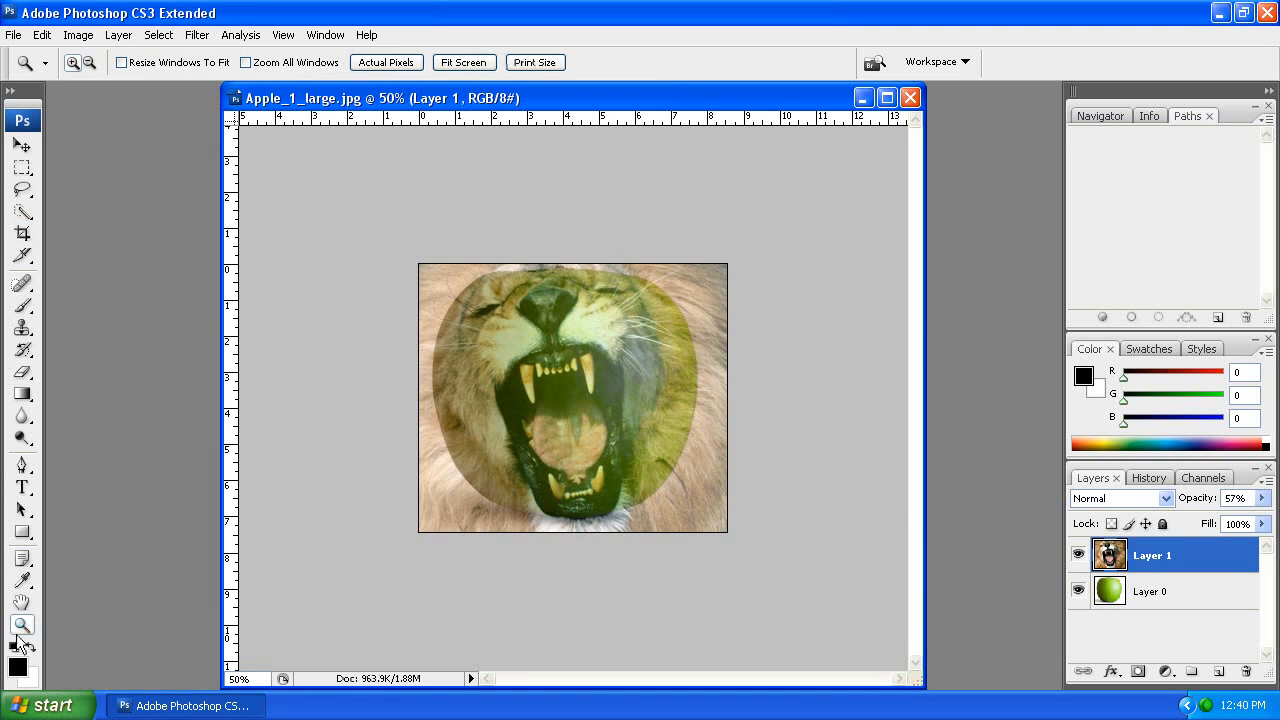
{"action": "right_click", "coordinate": [763, 384]}
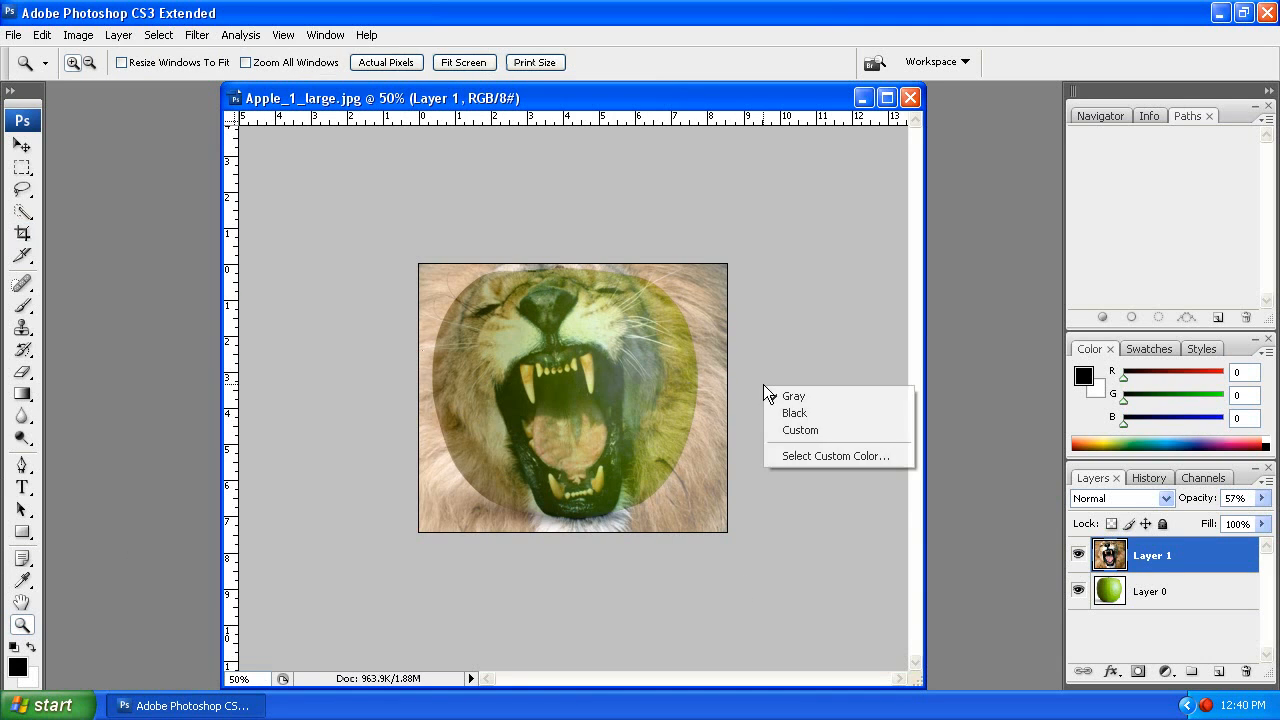
{"action": "right_click", "coordinate": [482, 365]}
{"action": "left_click", "coordinate": [525, 394]}
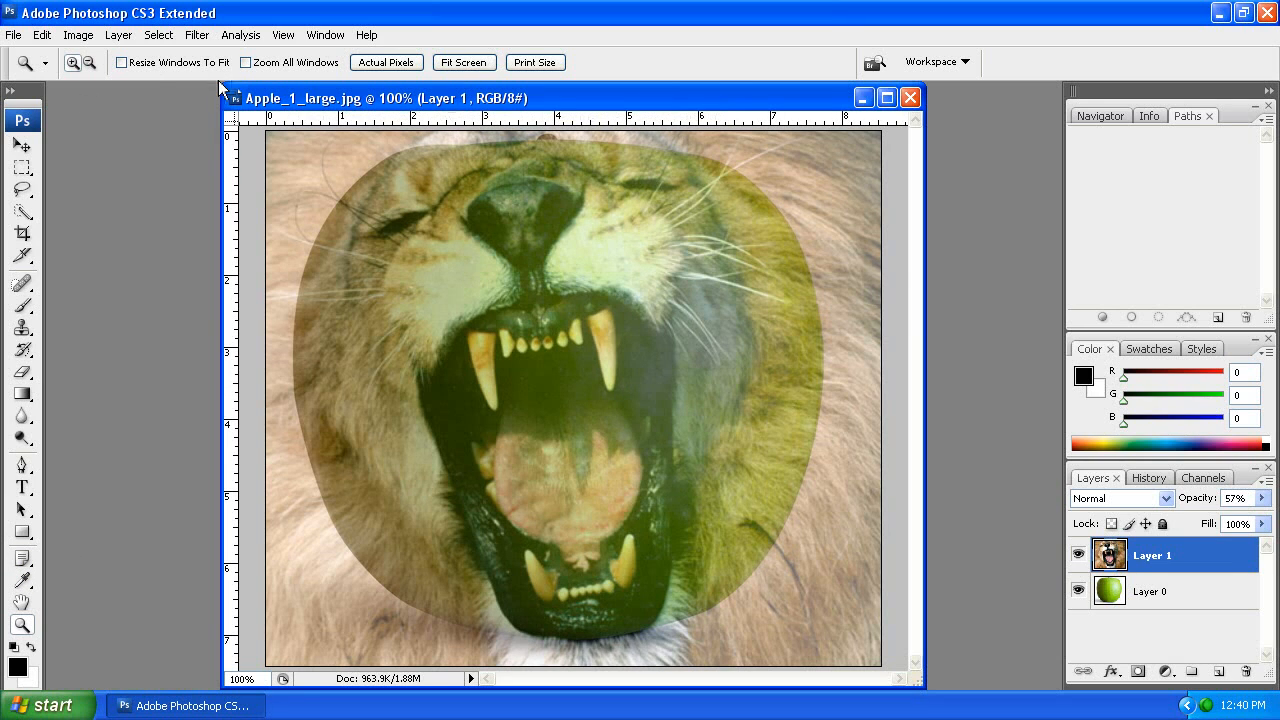
{"action": "right_click", "coordinate": [426, 384]}
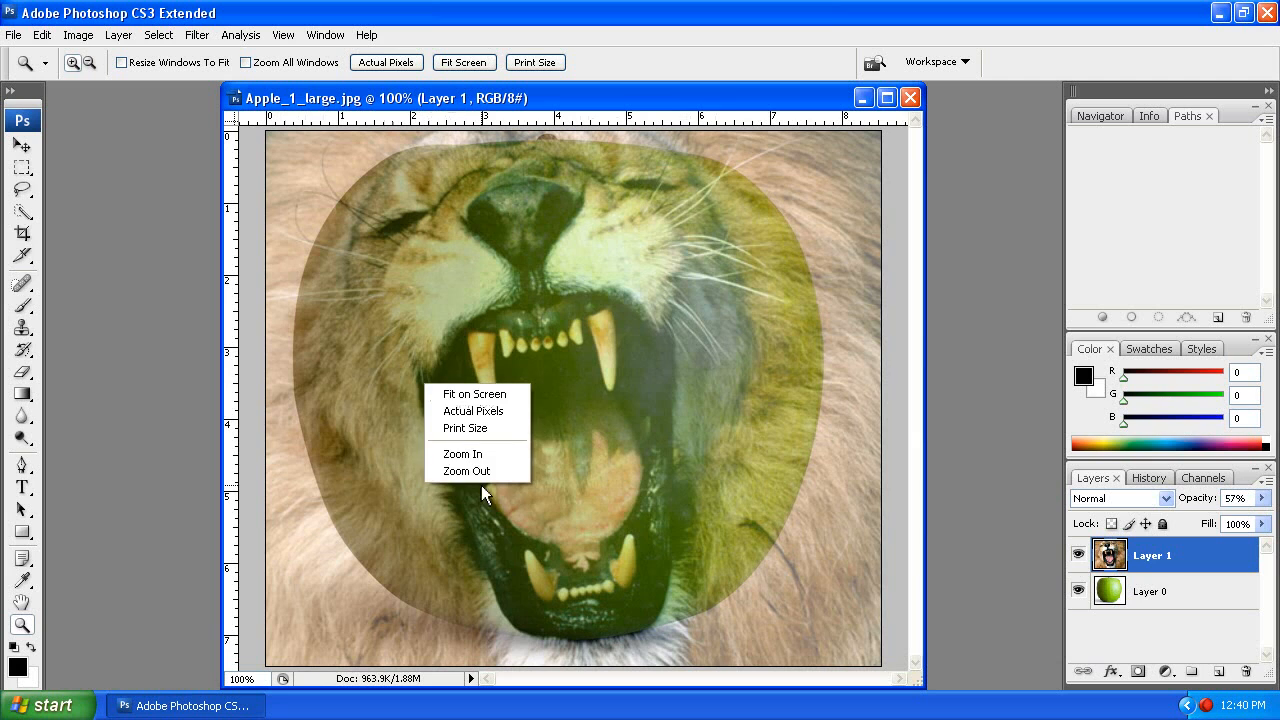
{"action": "left_click", "coordinate": [477, 466]}
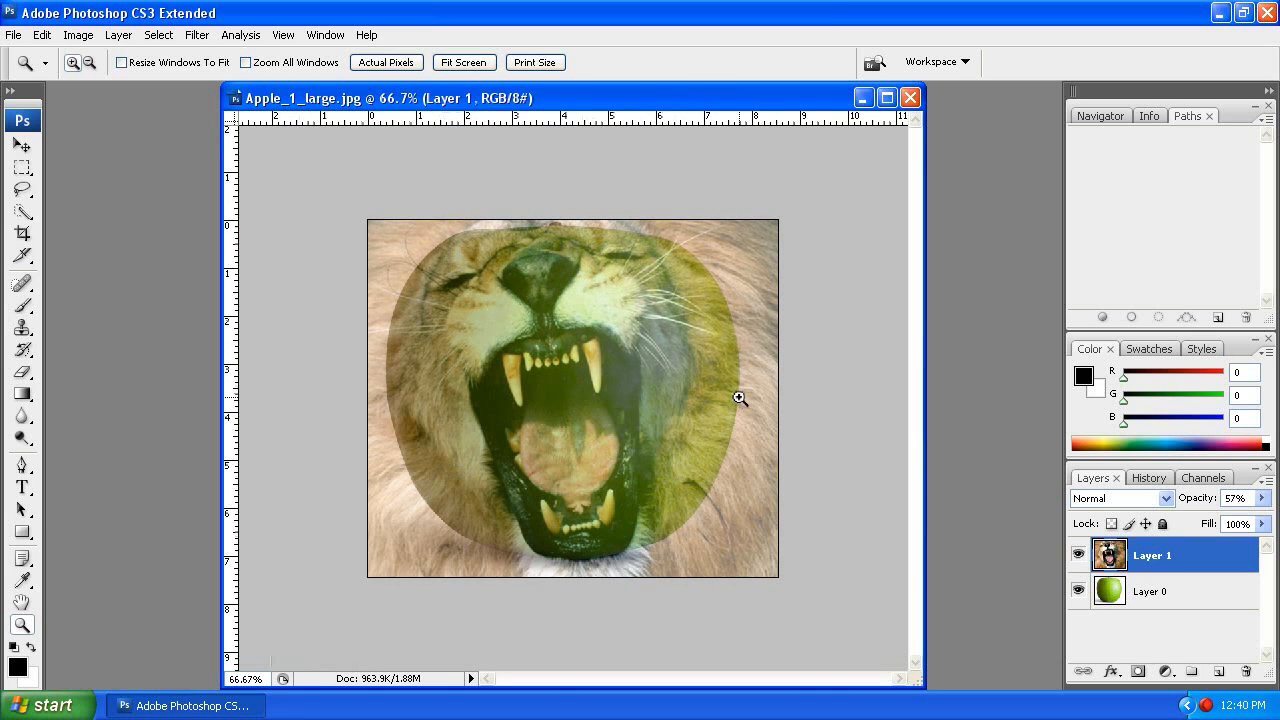
{"action": "left_click", "coordinate": [1079, 590]}
{"action": "left_click", "coordinate": [1078, 555]}
{"action": "left_click", "coordinate": [1078, 555]}
Set the Eraser to 85 px with 32% hardness and erase the lion's fur outside the apple on Layer 1.
{"action": "left_click", "coordinate": [22, 372]}
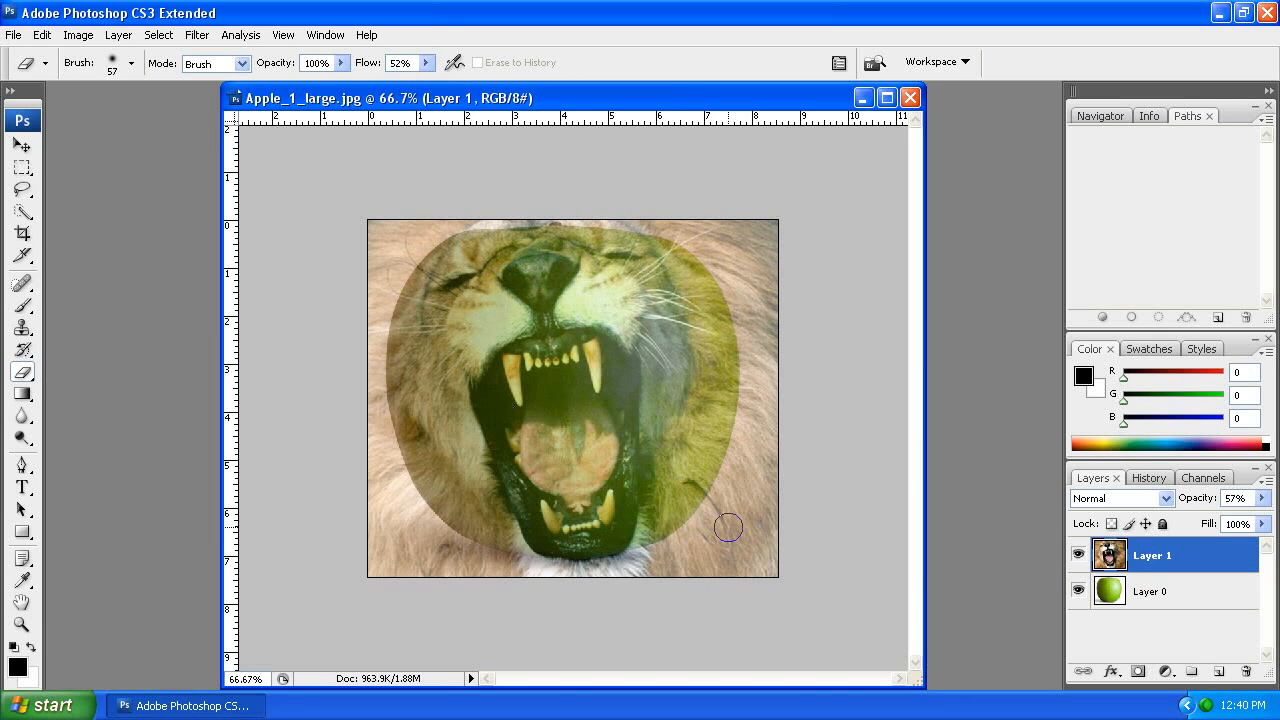
{"action": "right_click", "coordinate": [705, 393]}
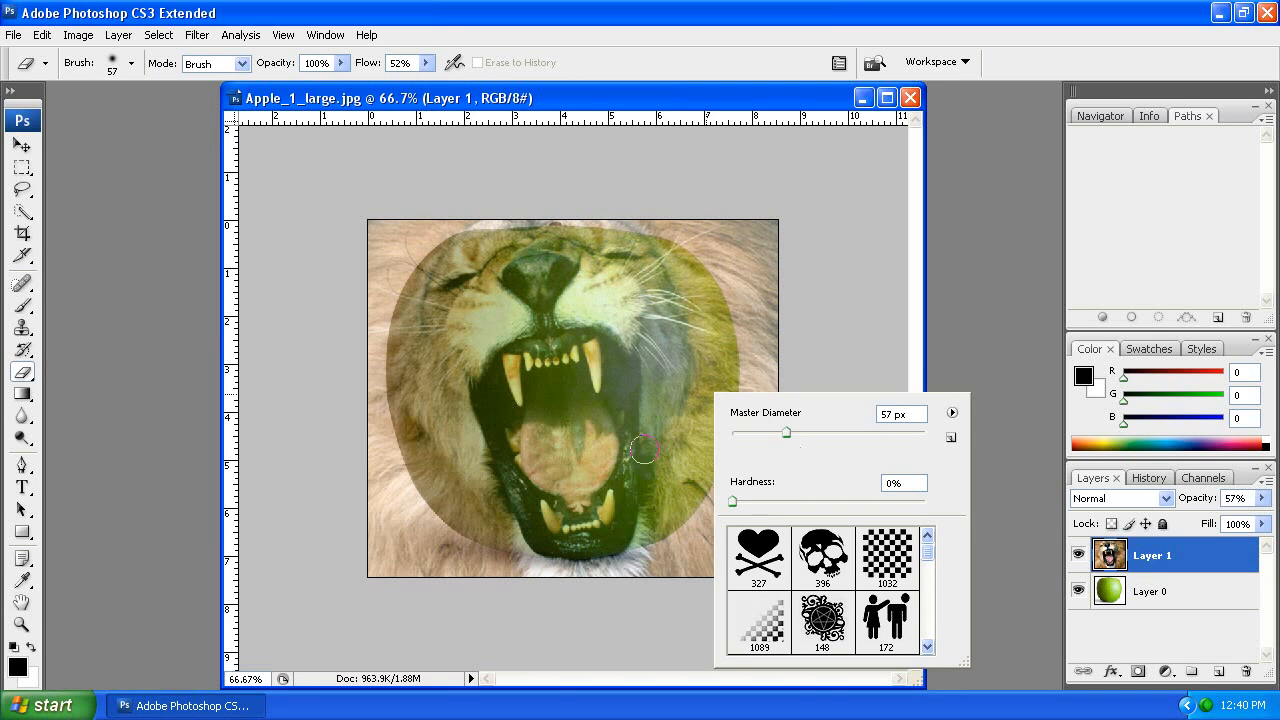
{"action": "left_click_drag", "start_coordinate": [788, 437], "coordinate": [797, 437]}
{"action": "left_click_drag", "start_coordinate": [790, 431], "coordinate": [805, 433]}
{"action": "left_click_drag", "start_coordinate": [732, 501], "coordinate": [765, 499]}
{"action": "mouse_move", "coordinate": [777, 223]}
{"action": "left_mouse_down"}
{"action": "mouse_move", "coordinate": [770, 297]}
{"action": "mouse_move", "coordinate": [783, 199]}
{"action": "mouse_move", "coordinate": [740, 565]}
{"action": "mouse_move", "coordinate": [774, 485]}
{"action": "mouse_move", "coordinate": [775, 518]}
{"action": "mouse_move", "coordinate": [776, 507]}
{"action": "mouse_move", "coordinate": [761, 517]}
{"action": "mouse_move", "coordinate": [748, 482]}
{"action": "mouse_move", "coordinate": [721, 563]}
{"action": "mouse_move", "coordinate": [735, 260]}
{"action": "mouse_move", "coordinate": [717, 551]}
{"action": "left_mouse_up"}
{"action": "mouse_move", "coordinate": [500, 565]}
{"action": "left_mouse_down"}
{"action": "mouse_move", "coordinate": [366, 503]}
{"action": "mouse_move", "coordinate": [417, 560]}
{"action": "mouse_move", "coordinate": [374, 360]}
{"action": "mouse_move", "coordinate": [380, 257]}
{"action": "mouse_move", "coordinate": [354, 240]}
{"action": "mouse_move", "coordinate": [460, 205]}
{"action": "mouse_move", "coordinate": [529, 206]}
{"action": "mouse_move", "coordinate": [543, 257]}
{"action": "mouse_move", "coordinate": [586, 270]}
{"action": "mouse_move", "coordinate": [543, 265]}
{"action": "mouse_move", "coordinate": [578, 240]}
{"action": "left_mouse_up"}
Set the Eraser to 52 px with 62% hardness and erase the remaining fur along the apple's sides and upper edge.
{"action": "right_click", "coordinate": [578, 240]}
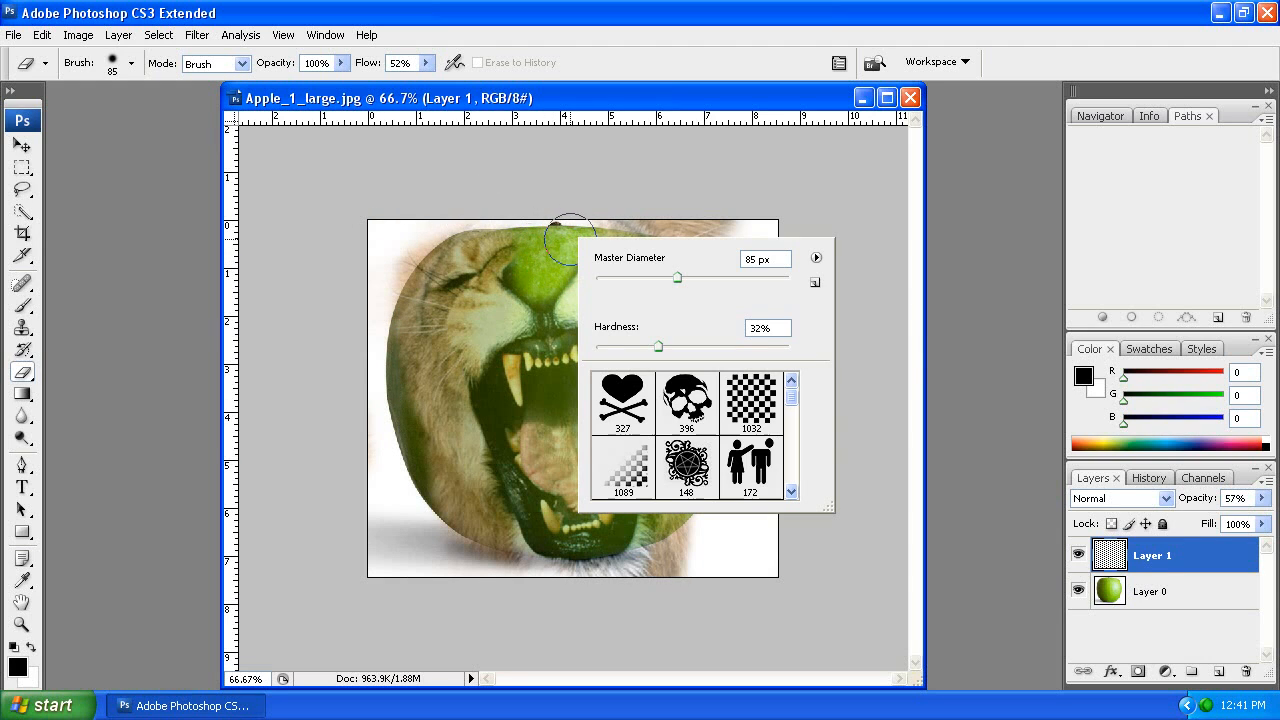
{"action": "left_click", "coordinate": [716, 348]}
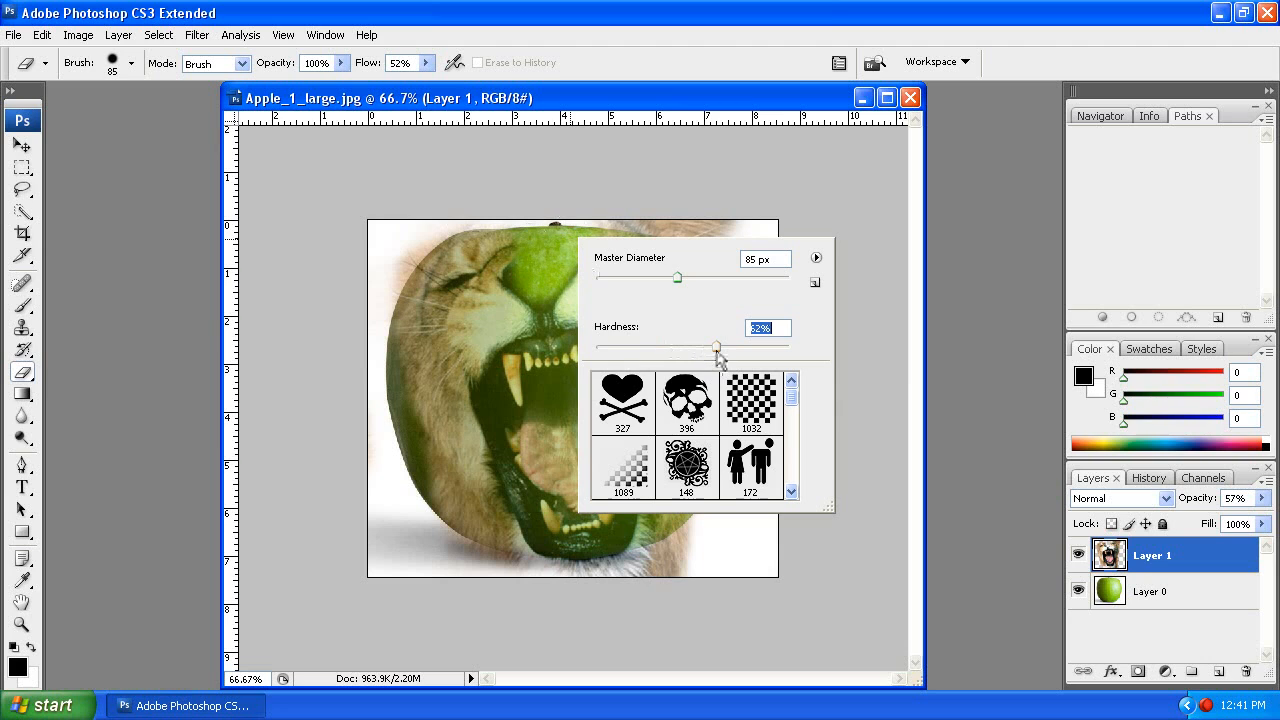
{"action": "left_click_drag", "start_coordinate": [669, 282], "coordinate": [646, 282]}
{"action": "left_click", "coordinate": [554, 232]}
{"action": "mouse_move", "coordinate": [554, 232]}
{"action": "left_mouse_down"}
{"action": "mouse_move", "coordinate": [682, 223]}
{"action": "mouse_move", "coordinate": [735, 299]}
{"action": "mouse_move", "coordinate": [729, 211]}
{"action": "mouse_move", "coordinate": [685, 381]}
{"action": "mouse_move", "coordinate": [691, 319]}
{"action": "mouse_move", "coordinate": [681, 552]}
{"action": "mouse_move", "coordinate": [680, 457]}
{"action": "mouse_move", "coordinate": [666, 561]}
{"action": "mouse_move", "coordinate": [584, 592]}
{"action": "mouse_move", "coordinate": [509, 567]}
{"action": "mouse_move", "coordinate": [477, 513]}
{"action": "mouse_move", "coordinate": [472, 557]}
{"action": "mouse_move", "coordinate": [428, 467]}
{"action": "mouse_move", "coordinate": [434, 541]}
{"action": "mouse_move", "coordinate": [391, 297]}
{"action": "mouse_move", "coordinate": [439, 220]}
{"action": "mouse_move", "coordinate": [387, 289]}
{"action": "mouse_move", "coordinate": [427, 251]}
{"action": "mouse_move", "coordinate": [528, 237]}
{"action": "mouse_move", "coordinate": [487, 243]}
{"action": "mouse_move", "coordinate": [459, 230]}
{"action": "left_mouse_up"}
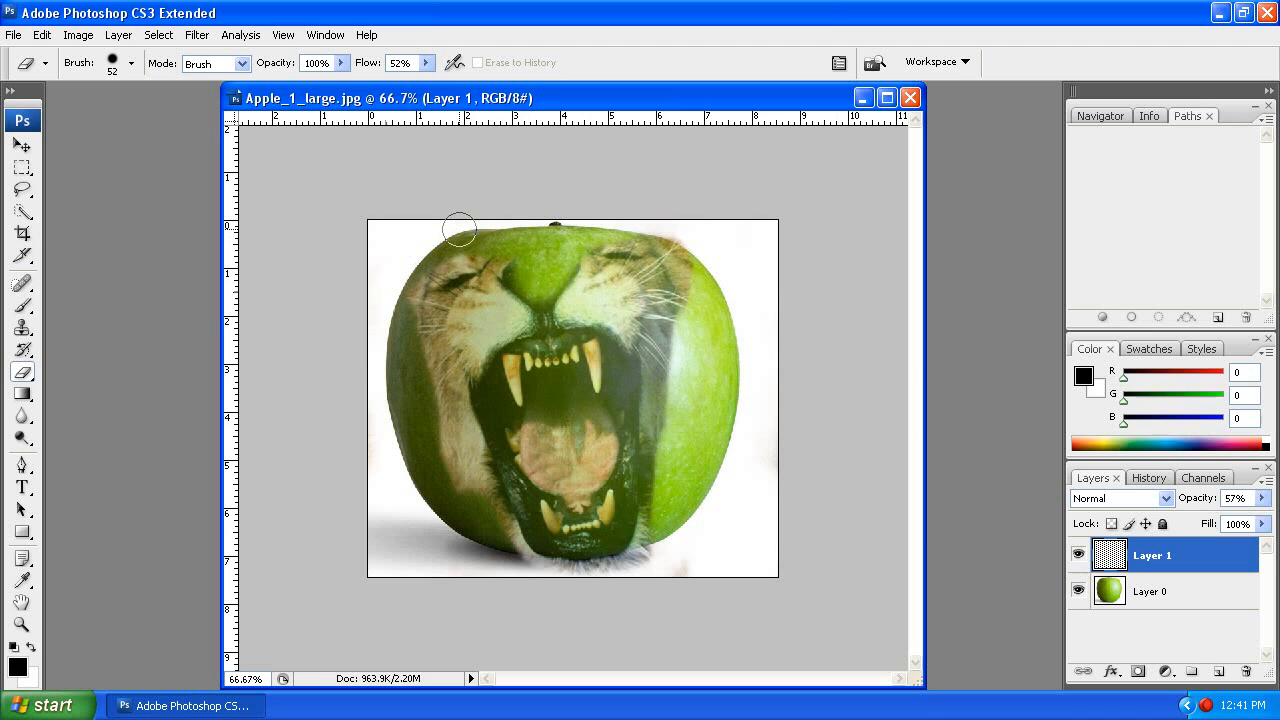
Raise Layer 1's opacity to 100% and erase the lion's nose and the fur between the left eye and the mouth.
{"action": "left_click", "coordinate": [1262, 498]}
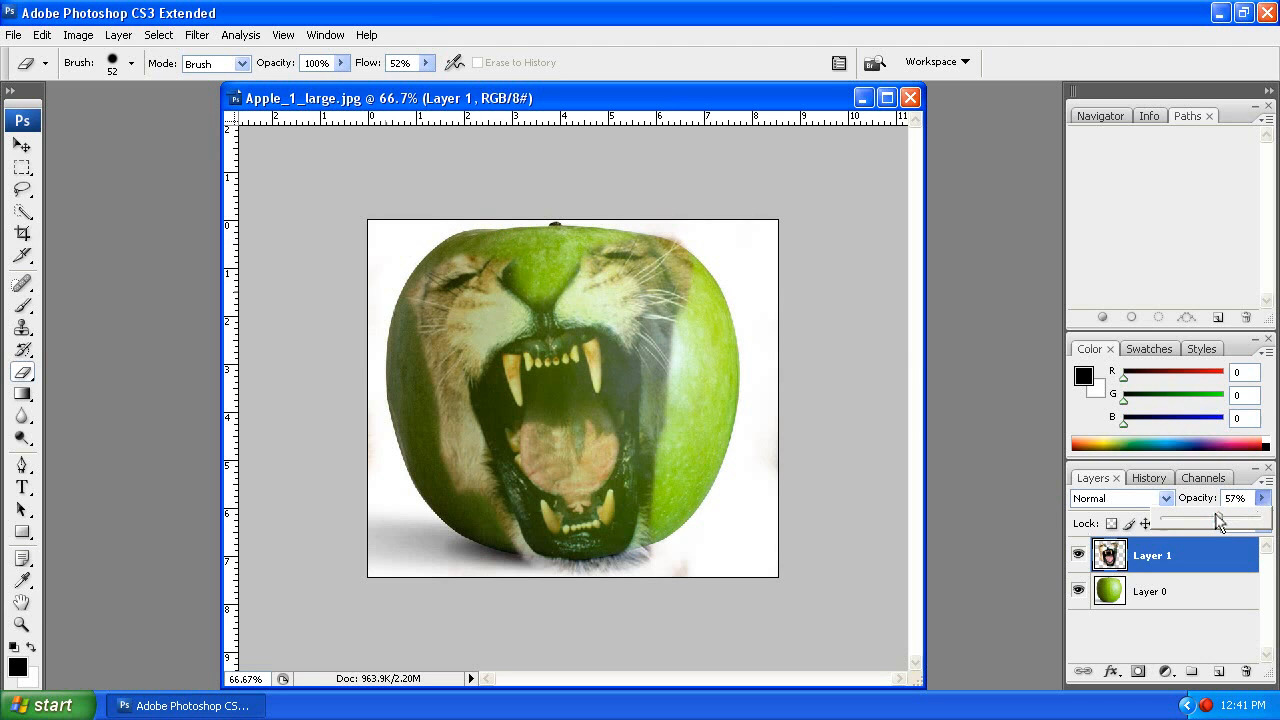
{"action": "left_click", "coordinate": [664, 524]}
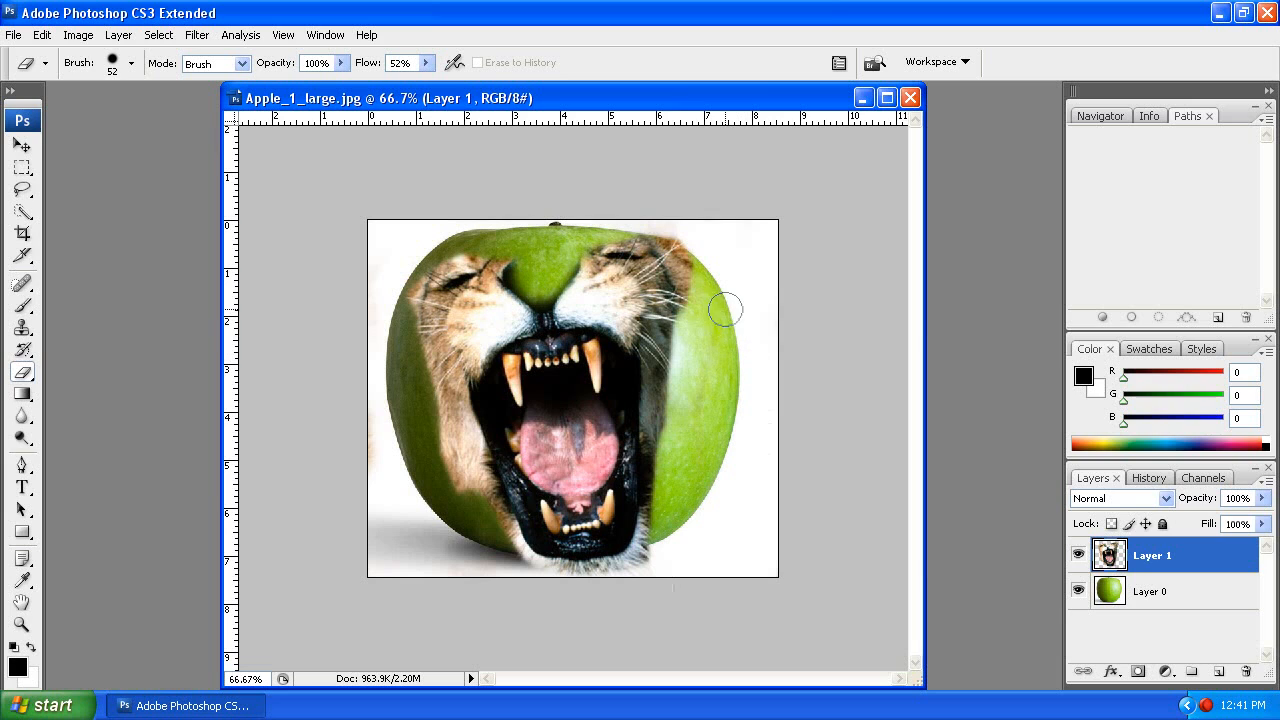
{"action": "mouse_move", "coordinate": [568, 232]}
{"action": "left_mouse_down"}
{"action": "mouse_move", "coordinate": [491, 302]}
{"action": "mouse_move", "coordinate": [439, 324]}
{"action": "mouse_move", "coordinate": [406, 320]}
{"action": "mouse_move", "coordinate": [414, 348]}
{"action": "mouse_move", "coordinate": [448, 357]}
{"action": "mouse_move", "coordinate": [553, 292]}
{"action": "mouse_move", "coordinate": [429, 347]}
{"action": "mouse_move", "coordinate": [444, 379]}
{"action": "mouse_move", "coordinate": [445, 466]}
{"action": "mouse_move", "coordinate": [386, 426]}
{"action": "mouse_move", "coordinate": [418, 502]}
{"action": "mouse_move", "coordinate": [474, 513]}
{"action": "mouse_move", "coordinate": [458, 419]}
{"action": "mouse_move", "coordinate": [456, 473]}
{"action": "mouse_move", "coordinate": [484, 525]}
{"action": "mouse_move", "coordinate": [482, 490]}
{"action": "left_mouse_up"}
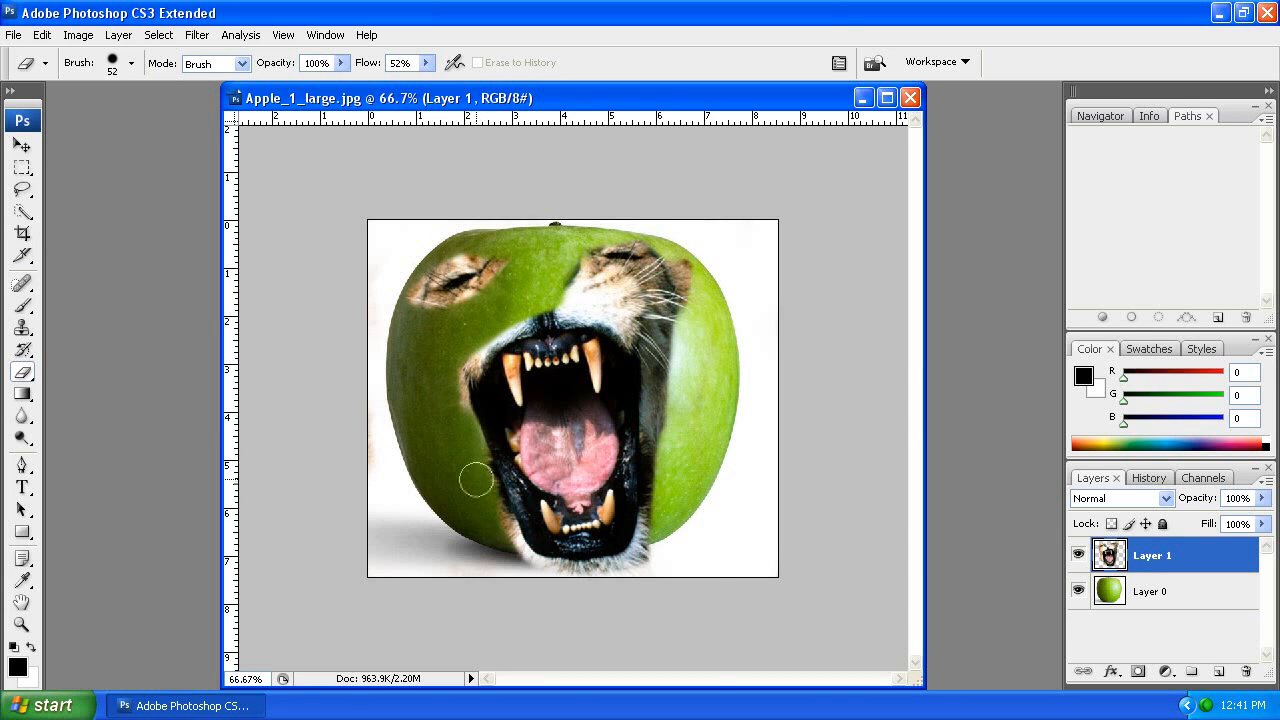
Lower the Eraser's hardness to 34% and erase the fur all around the mouth up to its dark edge.
{"action": "right_click", "coordinate": [476, 481]}
{"action": "left_click_drag", "start_coordinate": [596, 516], "coordinate": [553, 519]}
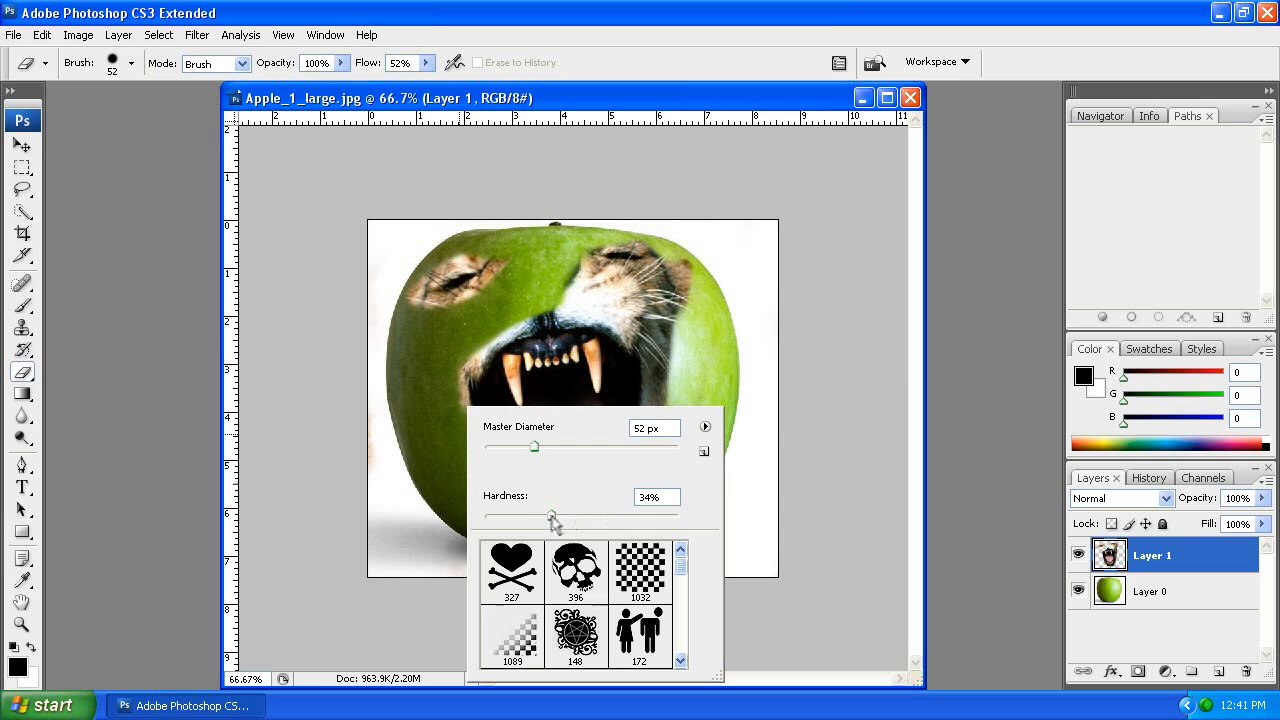
{"action": "left_click", "coordinate": [460, 363]}
{"action": "mouse_move", "coordinate": [454, 402]}
{"action": "left_mouse_down"}
{"action": "mouse_move", "coordinate": [462, 355]}
{"action": "mouse_move", "coordinate": [491, 321]}
{"action": "left_mouse_up"}
{"action": "mouse_move", "coordinate": [443, 372]}
{"action": "left_mouse_down"}
{"action": "mouse_move", "coordinate": [508, 548]}
{"action": "mouse_move", "coordinate": [476, 448]}
{"action": "mouse_move", "coordinate": [473, 498]}
{"action": "mouse_move", "coordinate": [513, 556]}
{"action": "mouse_move", "coordinate": [505, 528]}
{"action": "mouse_move", "coordinate": [512, 559]}
{"action": "mouse_move", "coordinate": [613, 574]}
{"action": "mouse_move", "coordinate": [671, 529]}
{"action": "mouse_move", "coordinate": [664, 507]}
{"action": "mouse_move", "coordinate": [628, 556]}
{"action": "mouse_move", "coordinate": [557, 572]}
{"action": "mouse_move", "coordinate": [504, 551]}
{"action": "mouse_move", "coordinate": [501, 537]}
{"action": "mouse_move", "coordinate": [540, 567]}
{"action": "mouse_move", "coordinate": [506, 523]}
{"action": "left_mouse_up"}
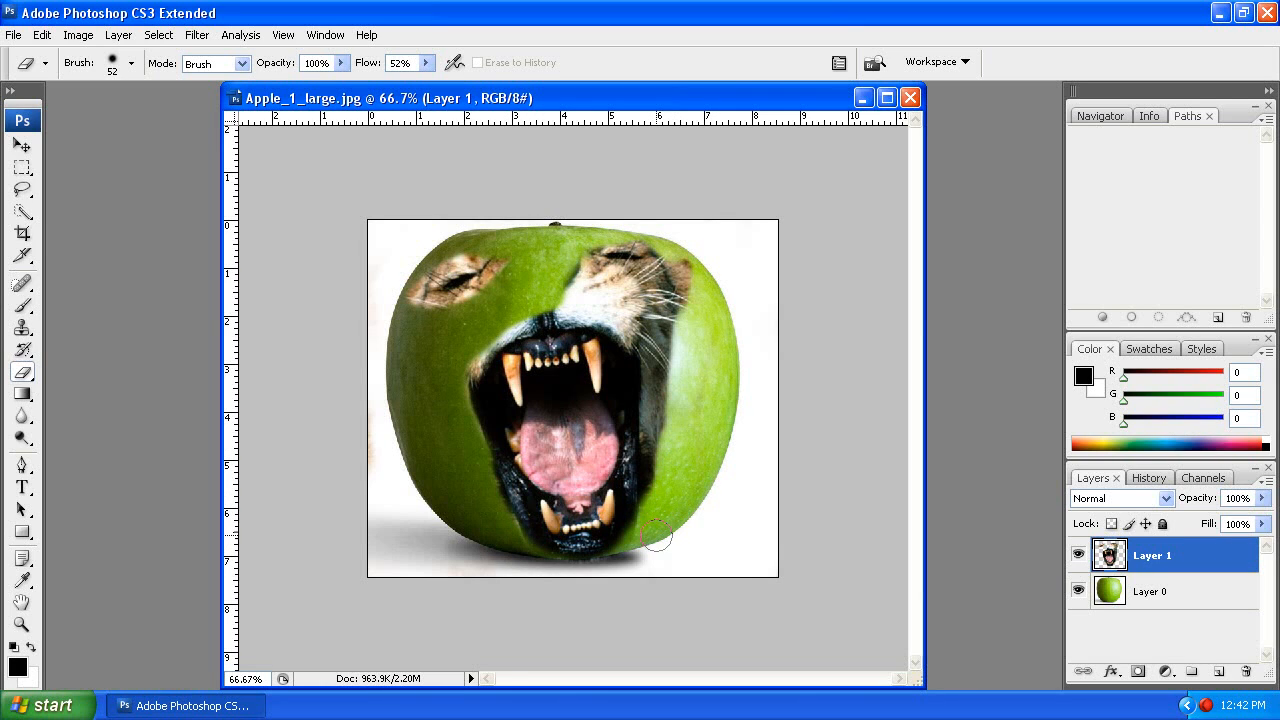
{"action": "left_click_drag", "start_coordinate": [620, 564], "coordinate": [575, 572]}
{"action": "mouse_move", "coordinate": [664, 496]}
{"action": "left_mouse_down"}
{"action": "mouse_move", "coordinate": [668, 358]}
{"action": "mouse_move", "coordinate": [651, 327]}
{"action": "mouse_move", "coordinate": [552, 296]}
{"action": "mouse_move", "coordinate": [576, 294]}
{"action": "mouse_move", "coordinate": [524, 302]}
{"action": "mouse_move", "coordinate": [565, 302]}
{"action": "mouse_move", "coordinate": [511, 322]}
{"action": "left_mouse_up"}
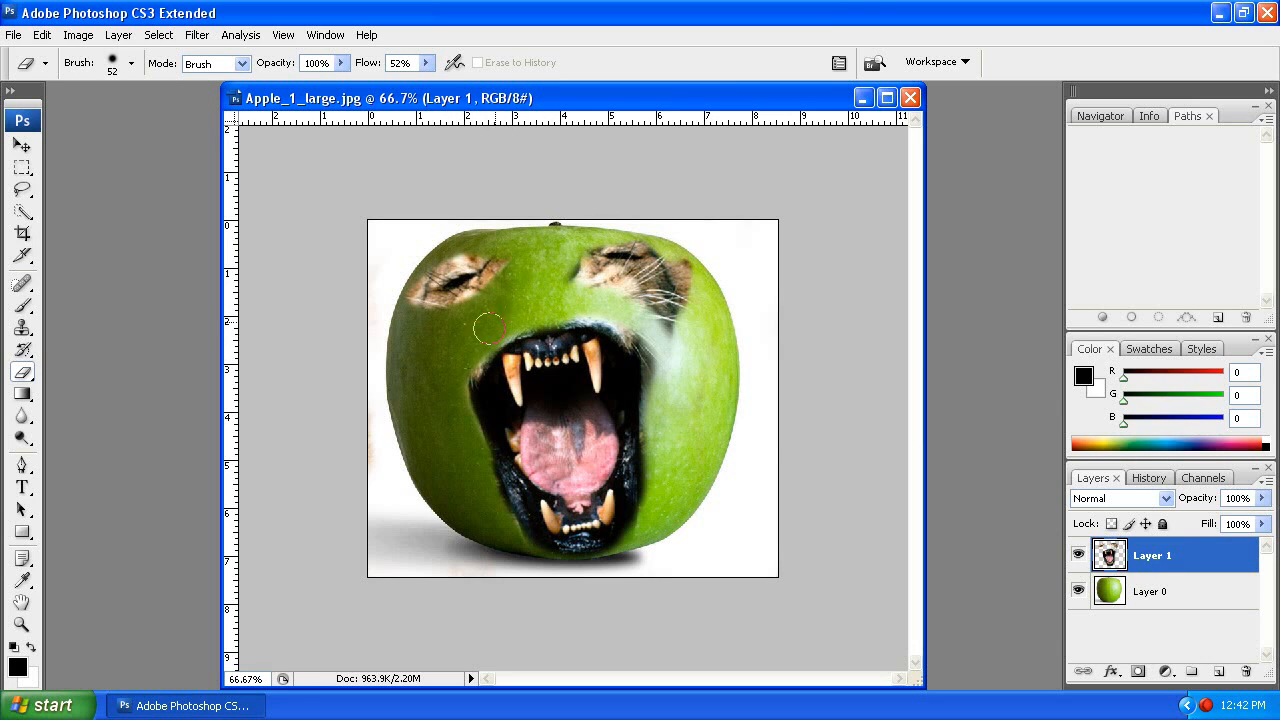
{"action": "mouse_move", "coordinate": [614, 316]}
{"action": "left_mouse_down"}
{"action": "mouse_move", "coordinate": [656, 336]}
{"action": "mouse_move", "coordinate": [678, 417]}
{"action": "mouse_move", "coordinate": [653, 350]}
{"action": "mouse_move", "coordinate": [618, 315]}
{"action": "mouse_move", "coordinate": [590, 304]}
{"action": "mouse_move", "coordinate": [535, 317]}
{"action": "left_mouse_up"}
{"action": "left_click", "coordinate": [21, 144]}
{"action": "left_click", "coordinate": [22, 167]}
{"action": "left_click_drag", "start_coordinate": [596, 279], "coordinate": [718, 311]}
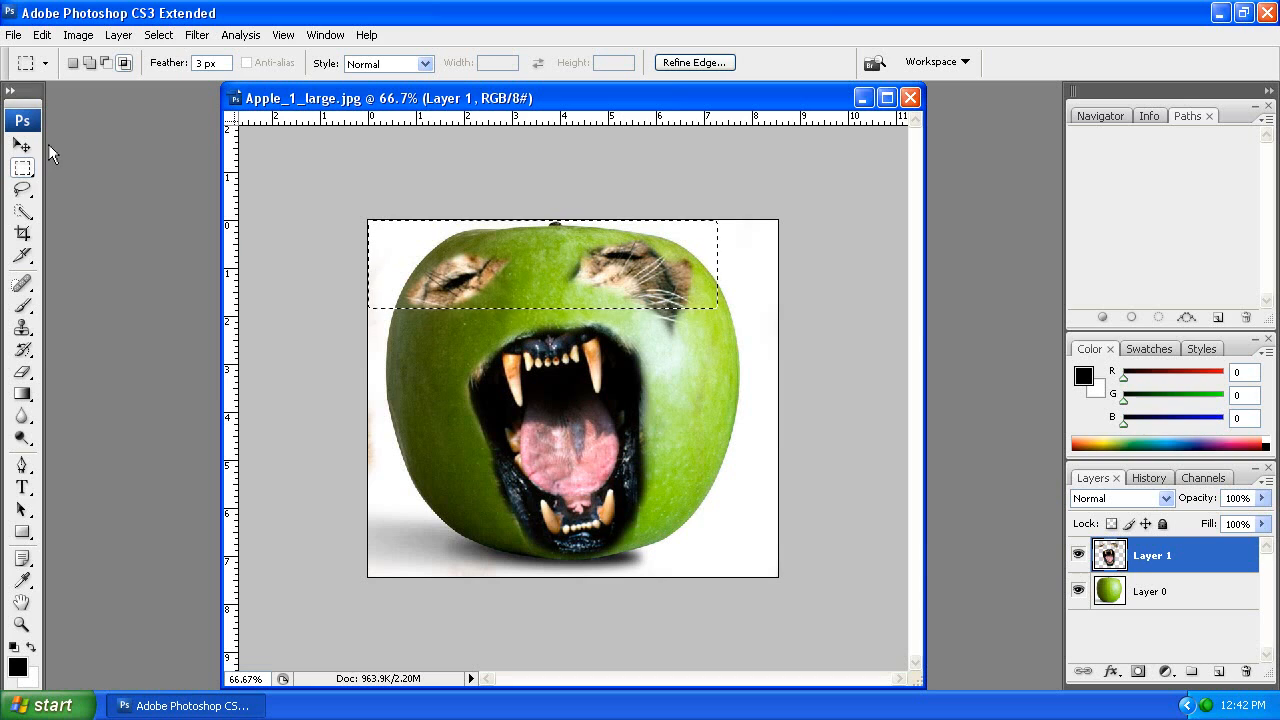
{"action": "left_click", "coordinate": [331, 176]}
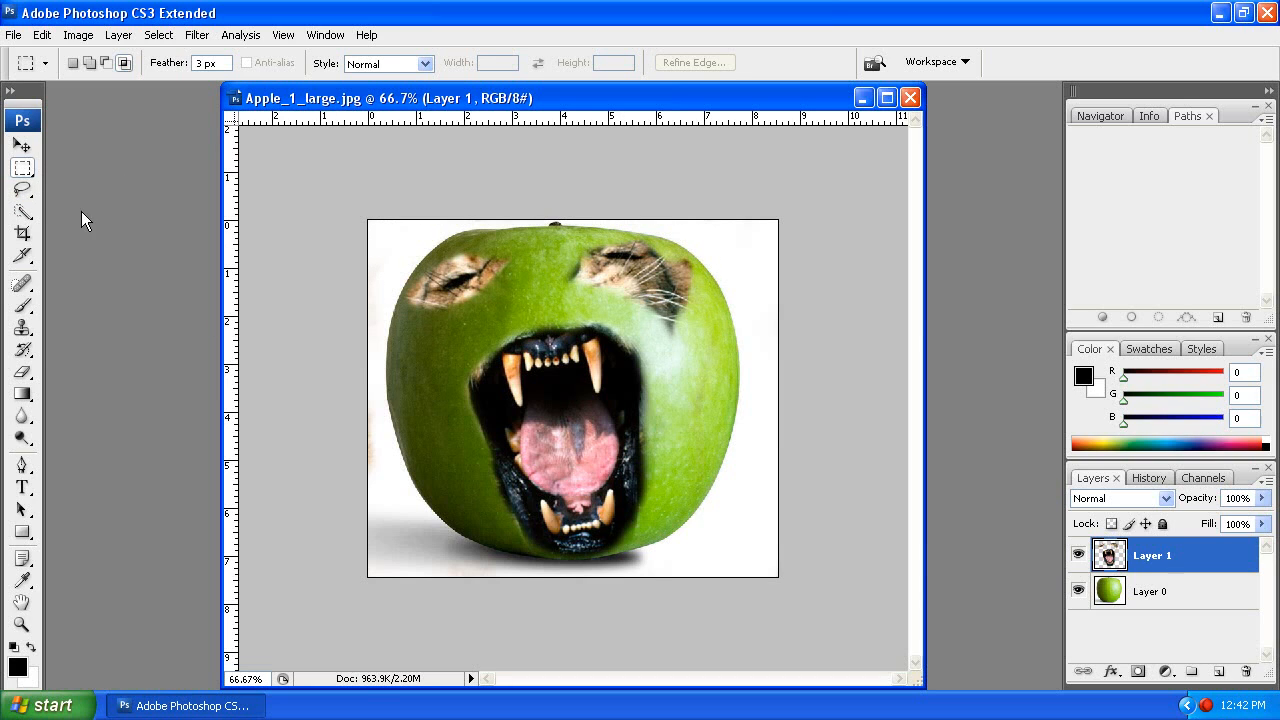
Erase the whiskers beneath the right eye and cut the full-width band containing both eyes onto a new layer.
{"action": "left_click", "coordinate": [22, 371]}
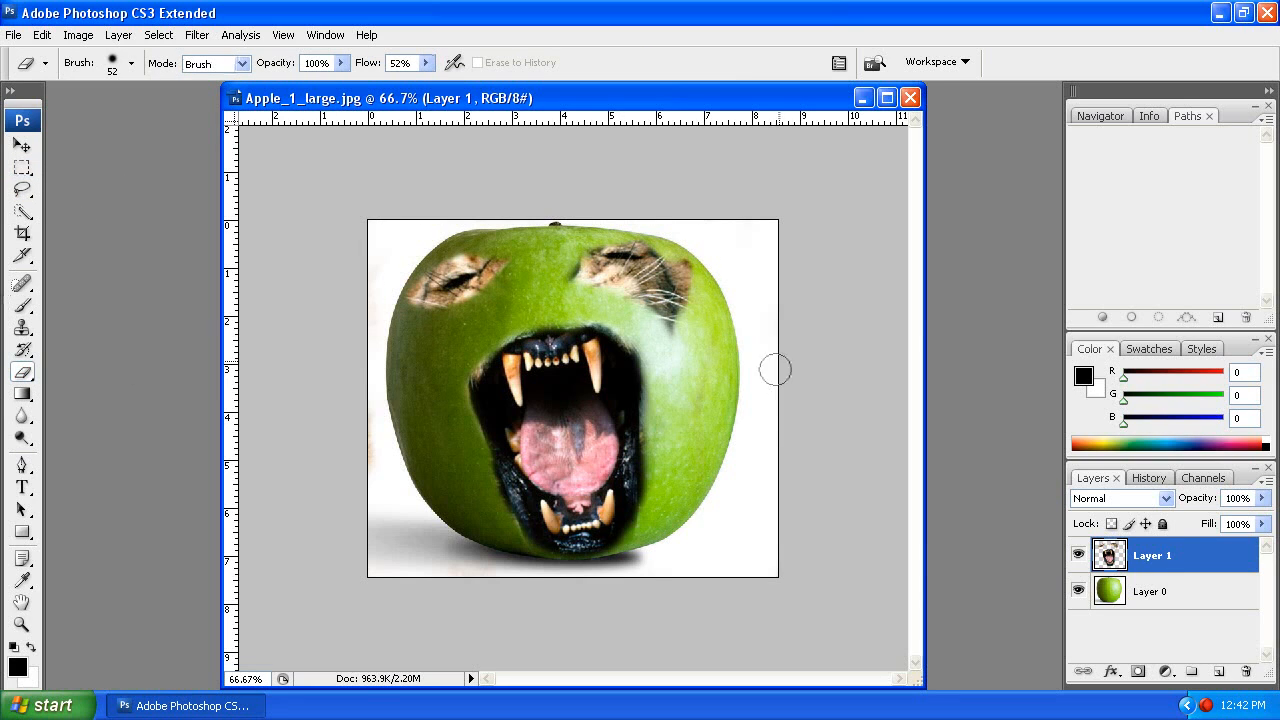
{"action": "mouse_move", "coordinate": [687, 316]}
{"action": "left_mouse_down"}
{"action": "mouse_move", "coordinate": [585, 284]}
{"action": "mouse_move", "coordinate": [686, 287]}
{"action": "mouse_move", "coordinate": [598, 321]}
{"action": "mouse_move", "coordinate": [795, 310]}
{"action": "left_mouse_up"}
{"action": "left_click", "coordinate": [22, 167]}
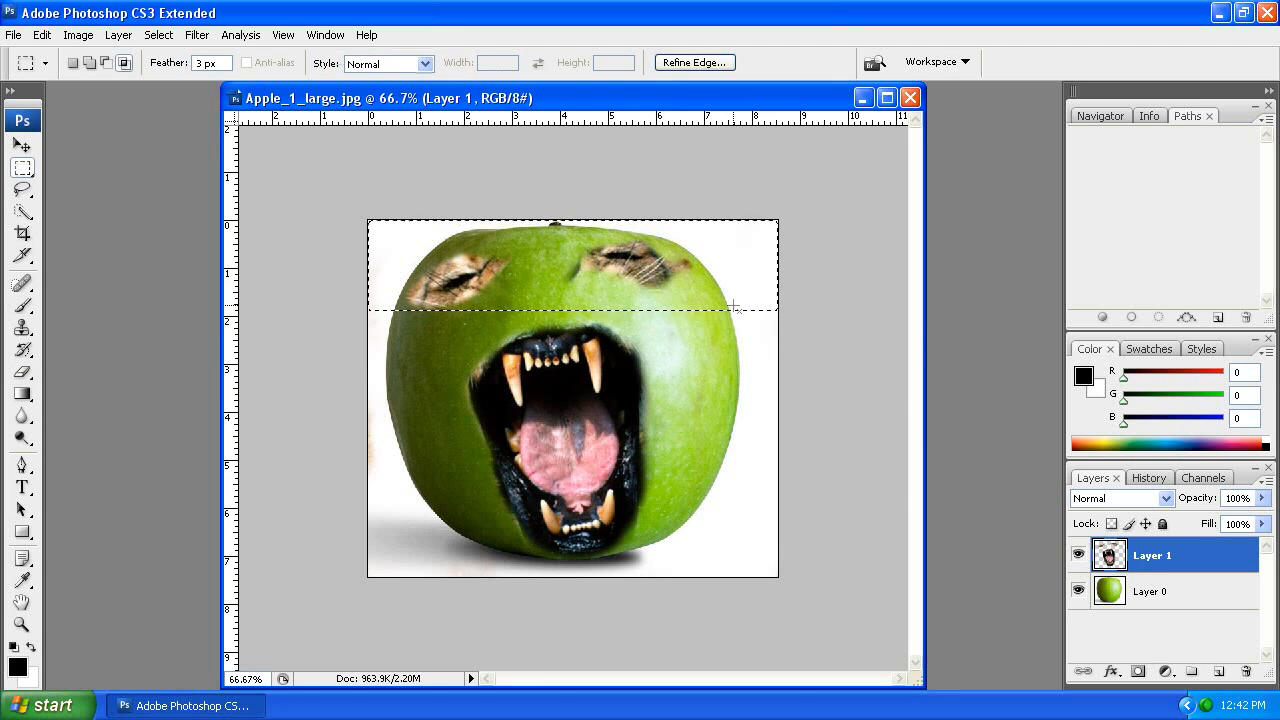
{"action": "right_click", "coordinate": [665, 248]}
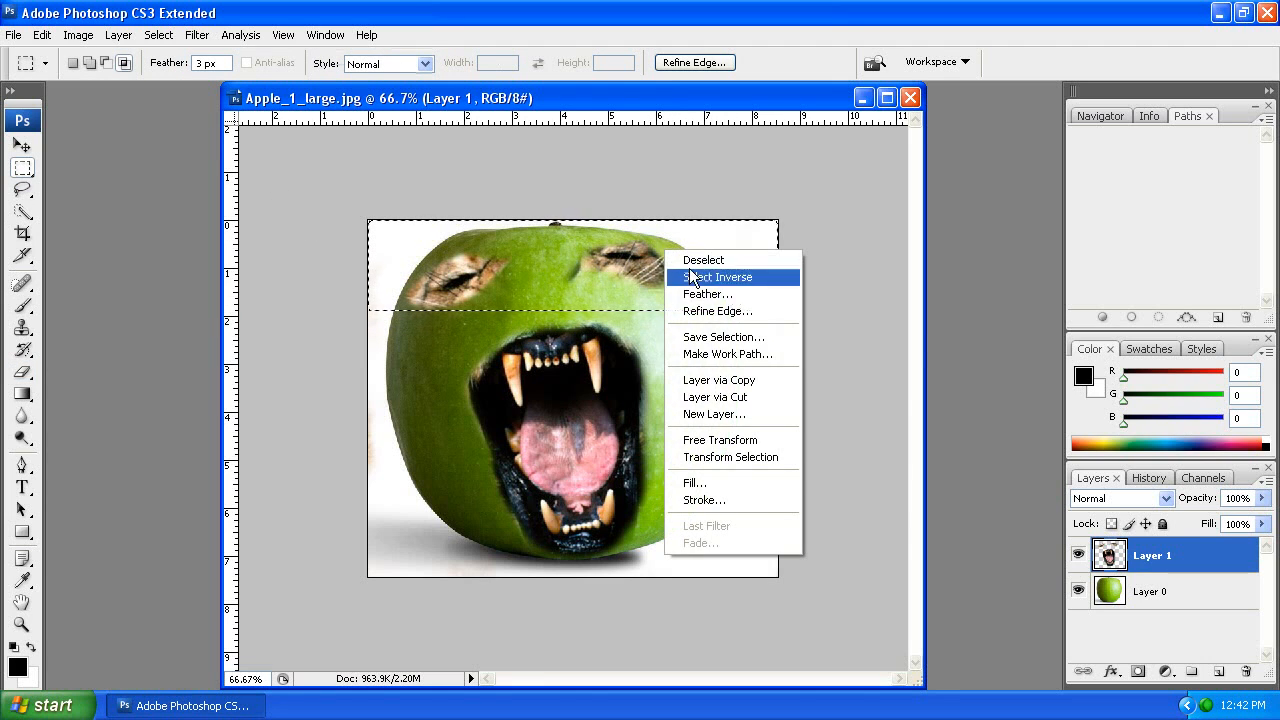
{"action": "left_click", "coordinate": [740, 397]}
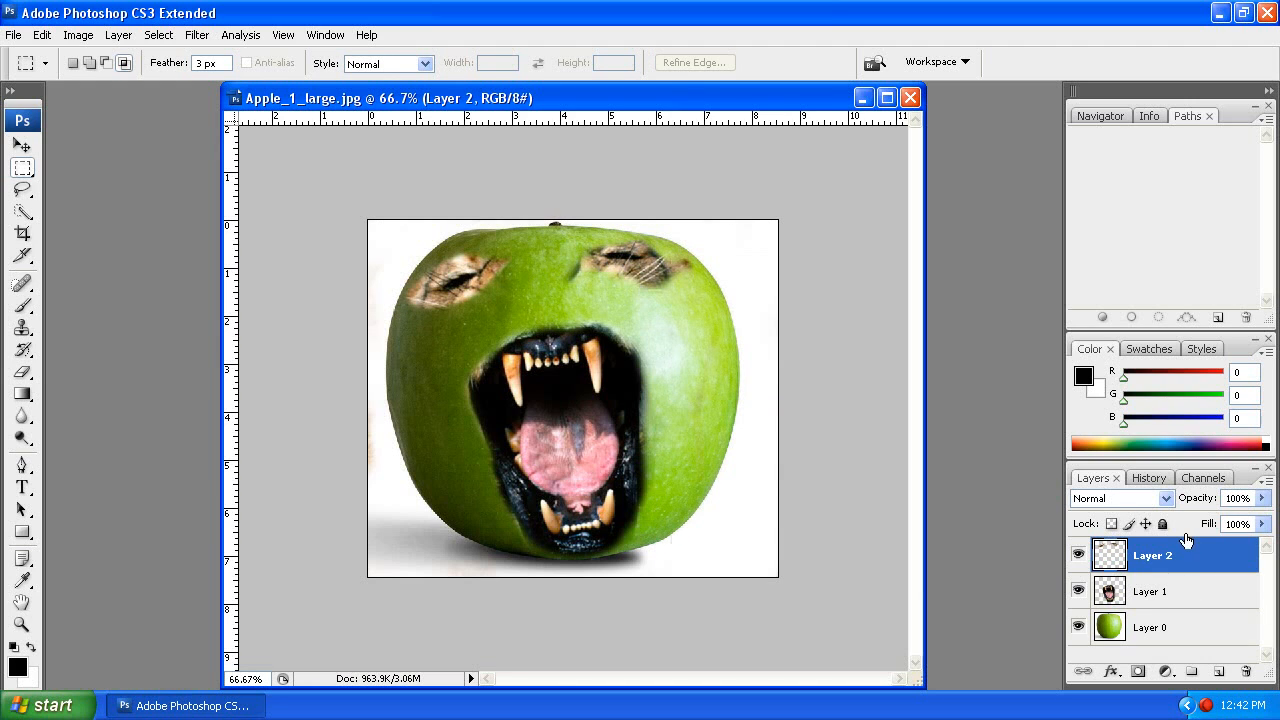
Erase the fur around both eyes on Layer 2 so only the narrow dark eye slits remain.
{"action": "left_click", "coordinate": [1079, 555]}
{"action": "left_click", "coordinate": [1078, 554]}
{"action": "left_click", "coordinate": [1078, 554]}
{"action": "left_click", "coordinate": [1078, 553]}
{"action": "left_click", "coordinate": [1079, 553]}
{"action": "left_click", "coordinate": [22, 393]}
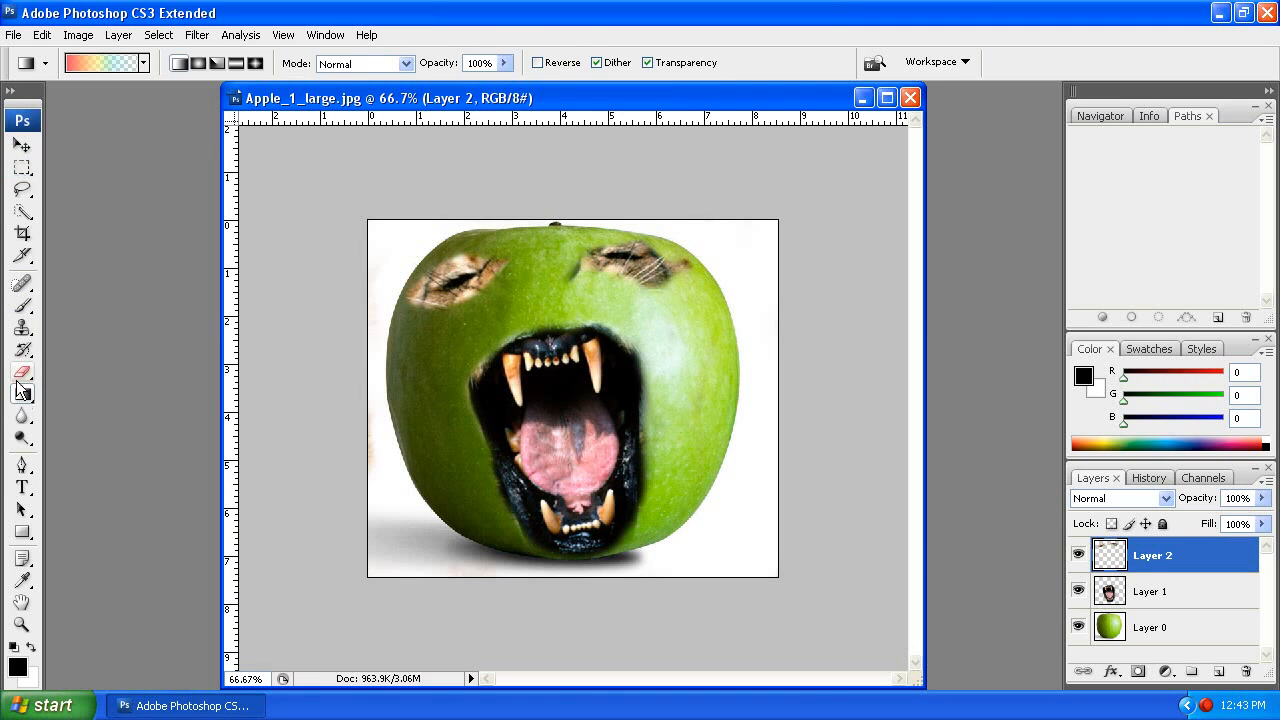
{"action": "left_click", "coordinate": [22, 371]}
{"action": "mouse_move", "coordinate": [571, 270]}
{"action": "left_mouse_down"}
{"action": "mouse_move", "coordinate": [627, 287]}
{"action": "mouse_move", "coordinate": [678, 281]}
{"action": "mouse_move", "coordinate": [594, 269]}
{"action": "mouse_move", "coordinate": [676, 260]}
{"action": "left_mouse_up"}
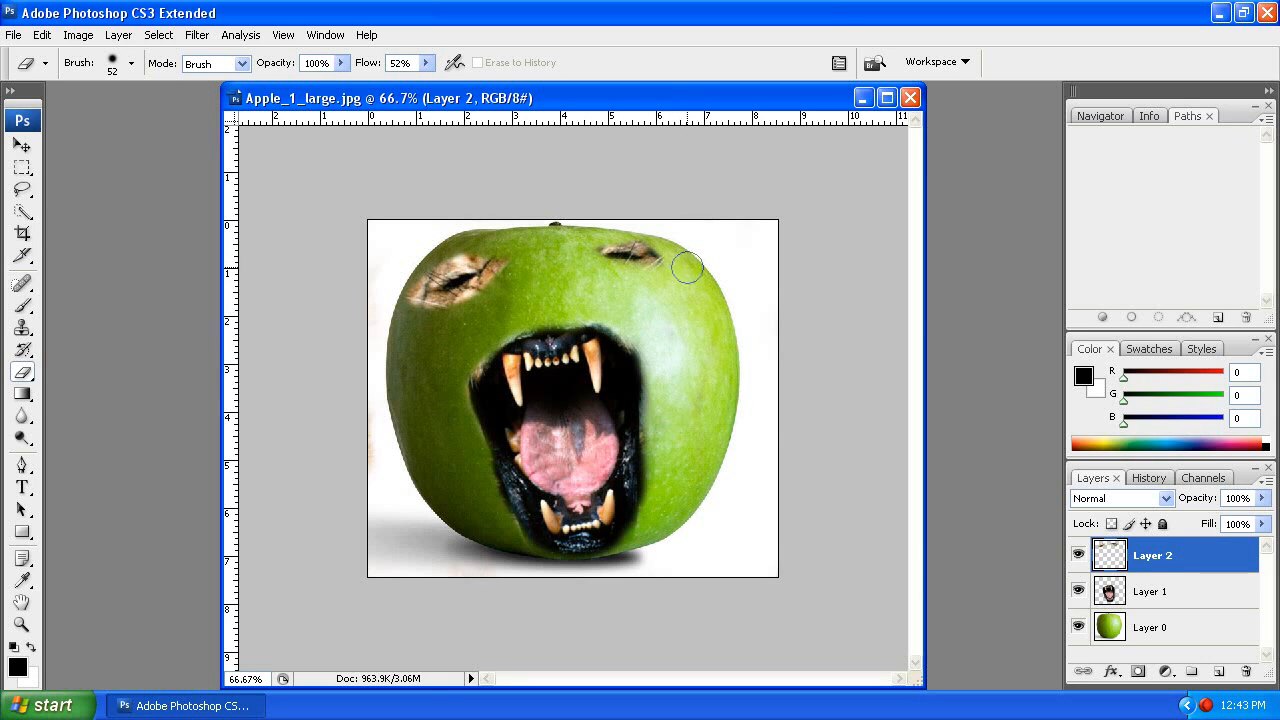
{"action": "mouse_move", "coordinate": [630, 225]}
{"action": "left_mouse_down"}
{"action": "mouse_move", "coordinate": [657, 262]}
{"action": "mouse_move", "coordinate": [640, 277]}
{"action": "left_mouse_up"}
{"action": "mouse_move", "coordinate": [460, 308]}
{"action": "left_mouse_down"}
{"action": "mouse_move", "coordinate": [408, 312]}
{"action": "mouse_move", "coordinate": [425, 260]}
{"action": "mouse_move", "coordinate": [454, 245]}
{"action": "mouse_move", "coordinate": [499, 256]}
{"action": "mouse_move", "coordinate": [415, 266]}
{"action": "mouse_move", "coordinate": [417, 299]}
{"action": "mouse_move", "coordinate": [434, 311]}
{"action": "mouse_move", "coordinate": [484, 288]}
{"action": "left_mouse_up"}
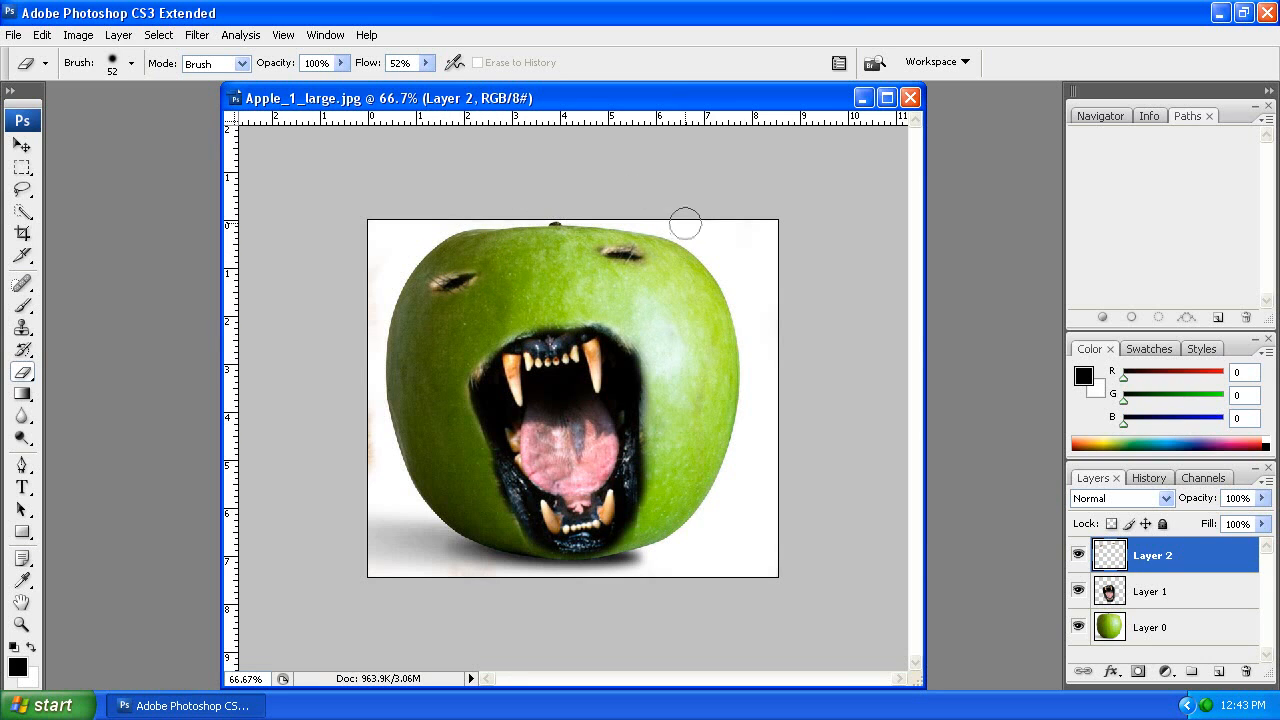
Enlarge the eyes on Layer 2 slightly with Free Transform, scaling from the lower right corner.
{"action": "key", "text": "ctrl+t"}
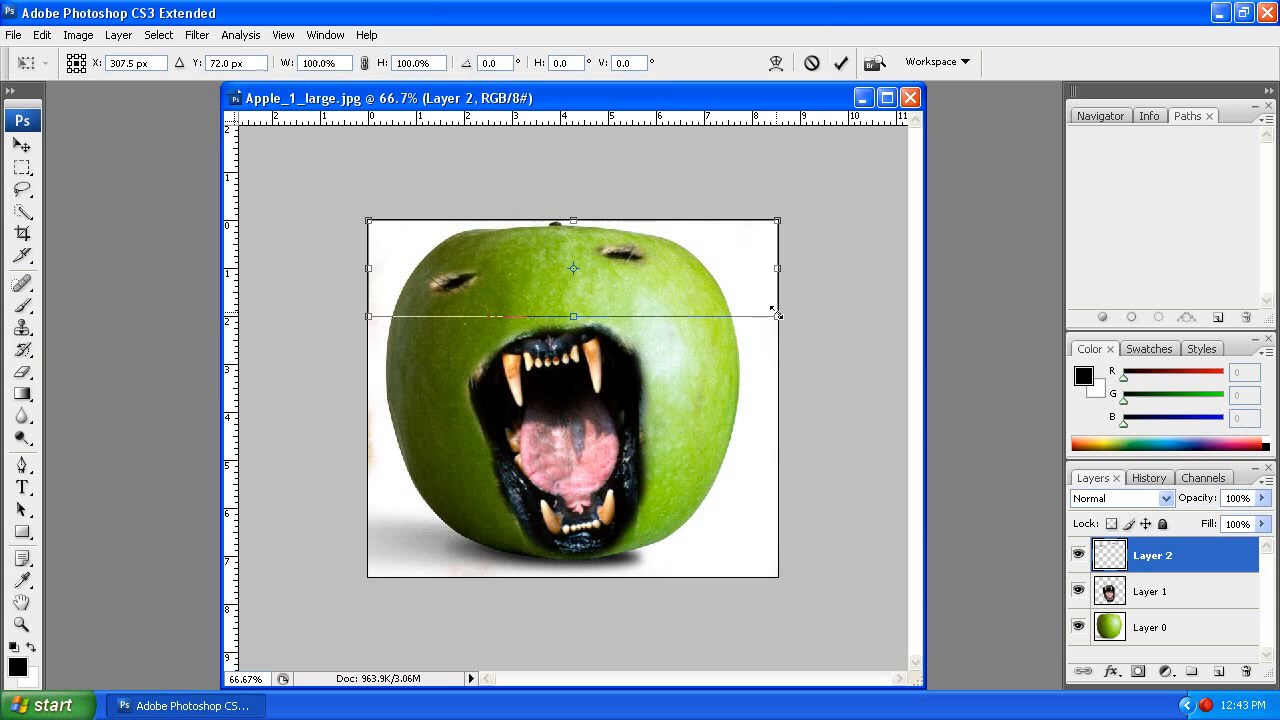
{"action": "left_click_drag", "start_coordinate": [777, 313], "coordinate": [823, 371]}
{"action": "key", "text": "Return"}
{"action": "key", "text": "e"}
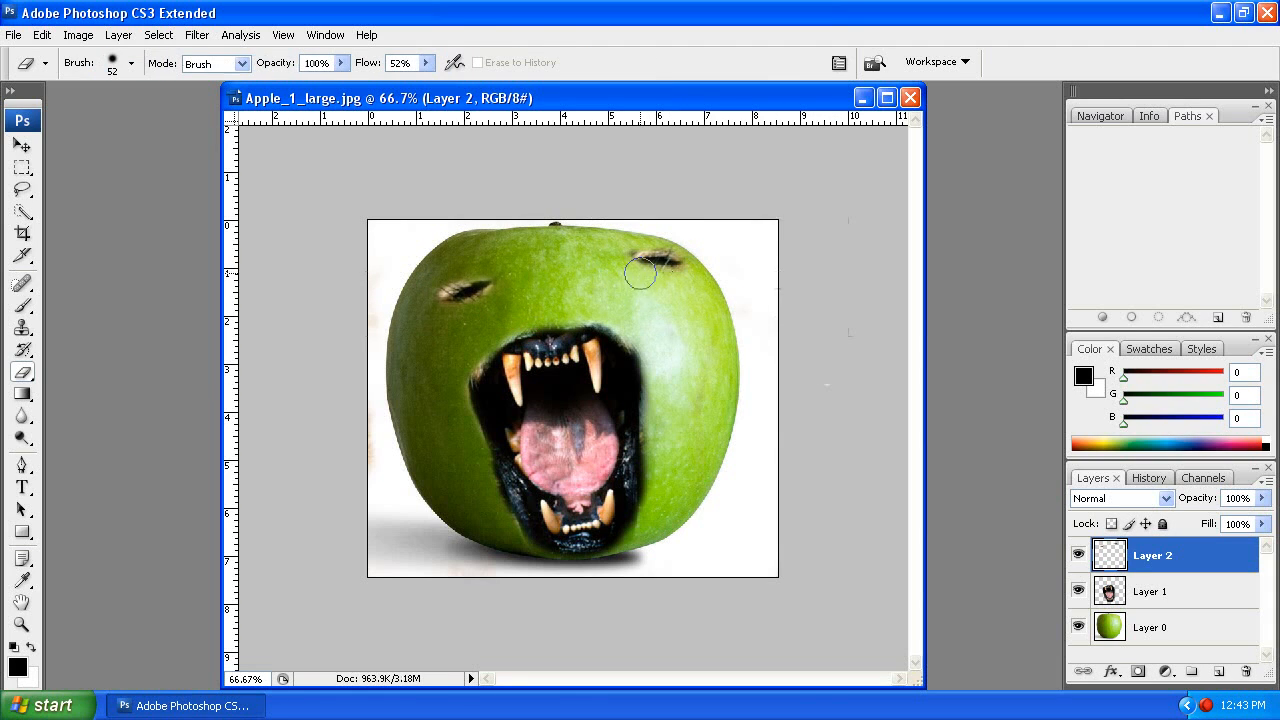
Select the right eye with a rectangular marquee and cut it onto its own layer.
{"action": "left_click", "coordinate": [21, 167]}
{"action": "left_click_drag", "start_coordinate": [716, 311], "coordinate": [716, 311]}
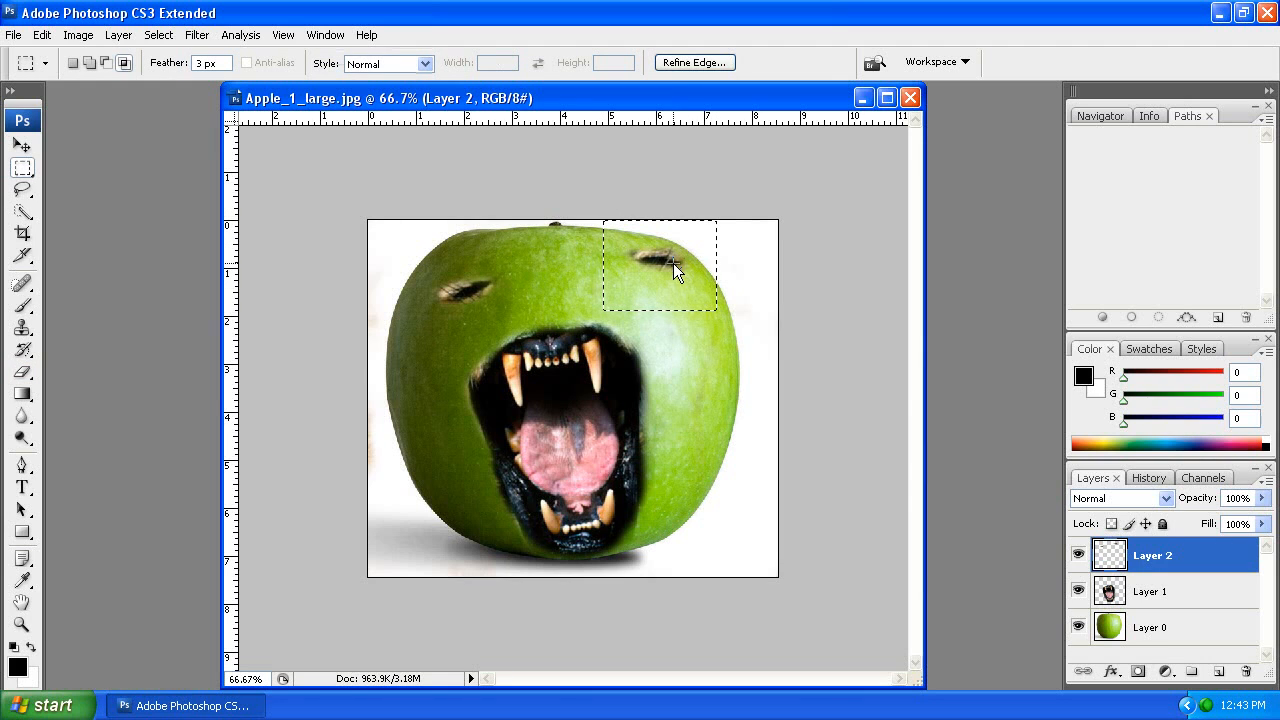
{"action": "right_click", "coordinate": [673, 263]}
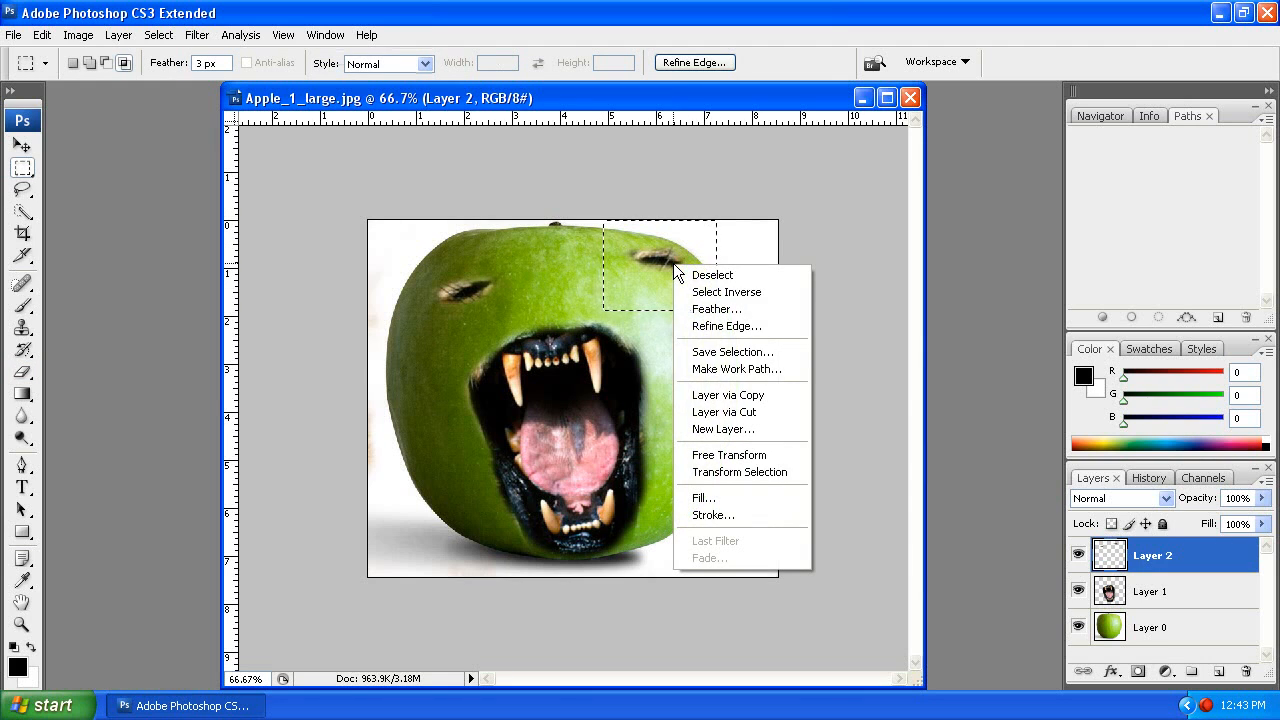
{"action": "left_click", "coordinate": [727, 411]}
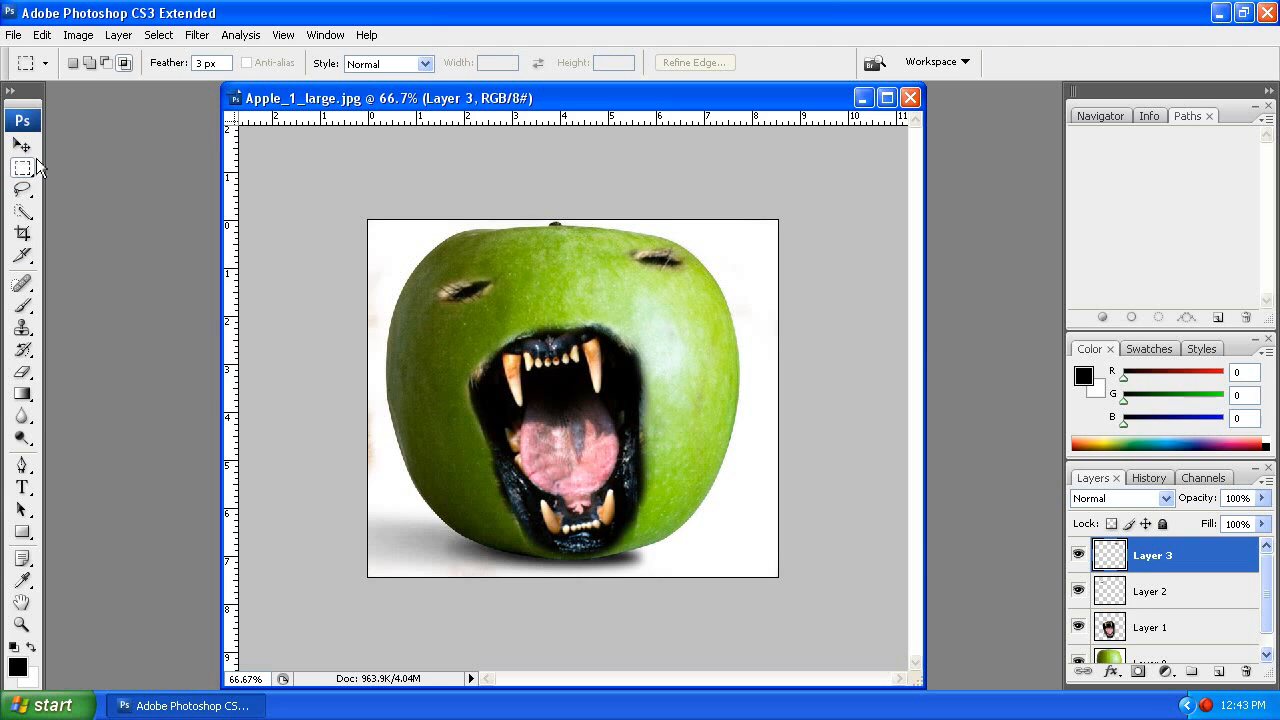
Move the right eye on Layer 3 and the left eye on Layer 2 inward and down, closer to the mouth.
{"action": "key", "text": "v"}
{"action": "left_click_drag", "start_coordinate": [669, 275], "coordinate": [650, 316]}
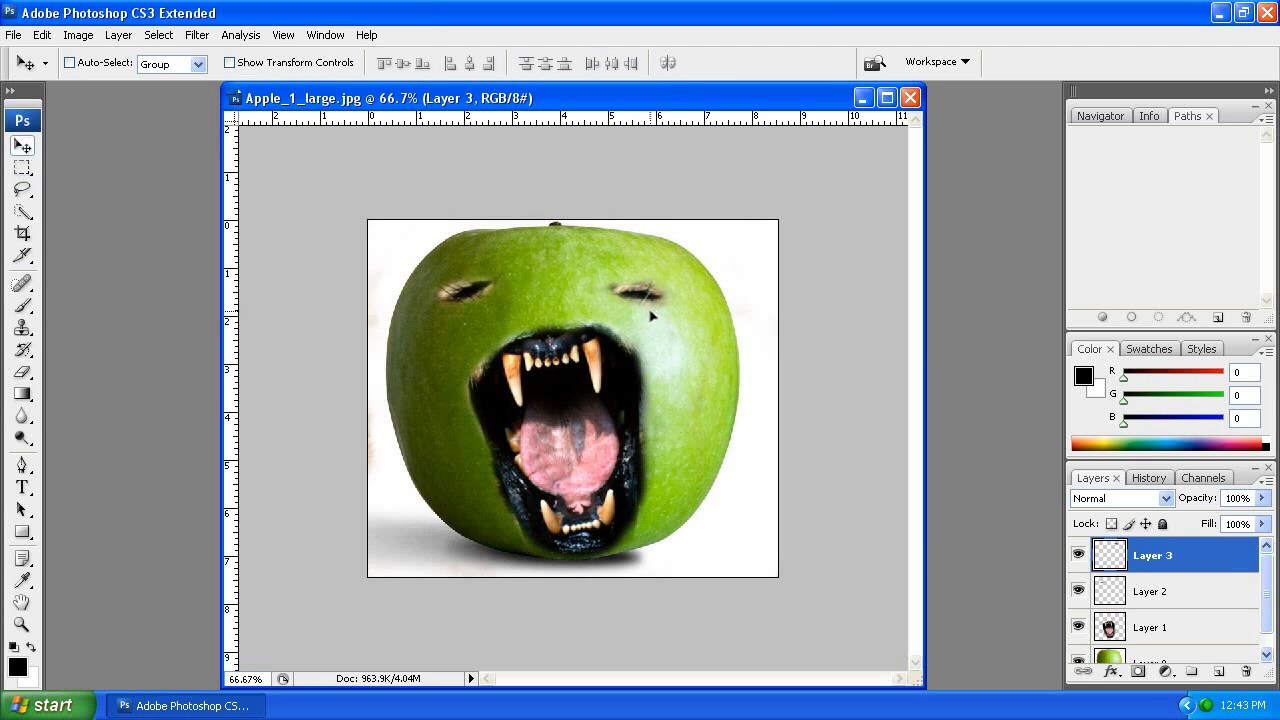
{"action": "left_click", "coordinate": [1186, 598]}
{"action": "left_click_drag", "start_coordinate": [459, 311], "coordinate": [518, 317]}
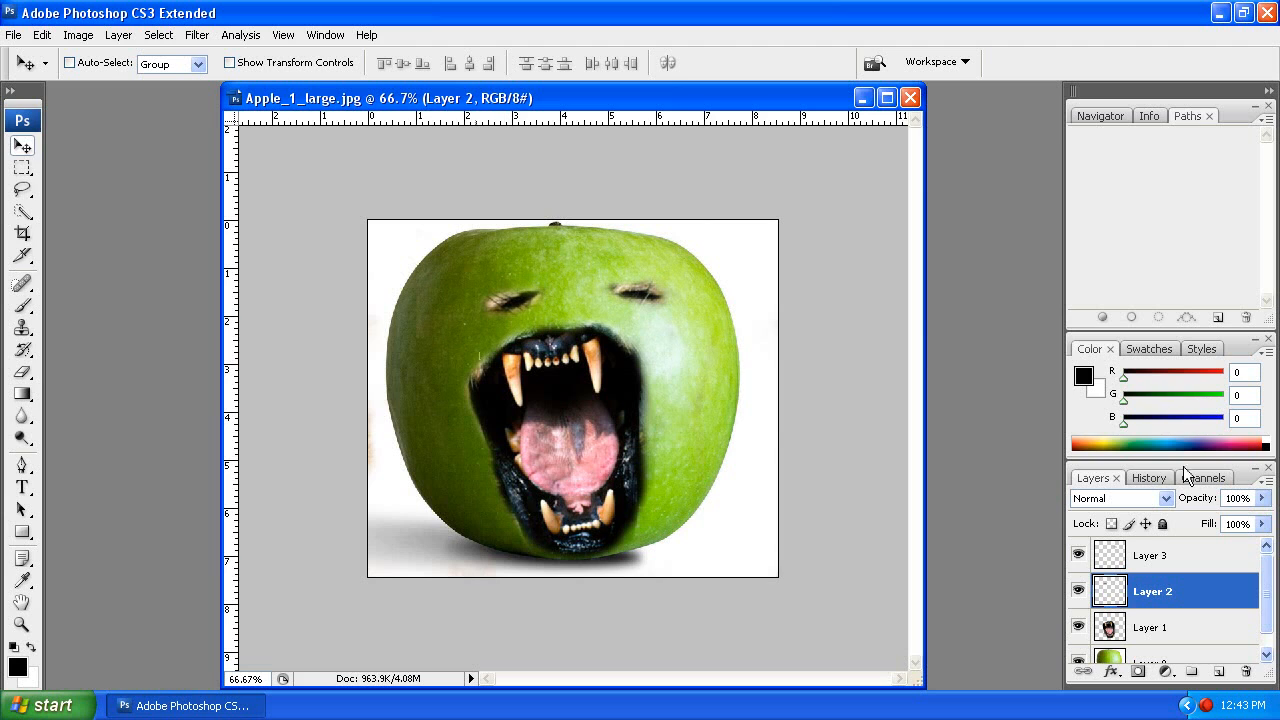
Switch Layer 2 to Dissolve to expose stray pixels, erase them around the left eye, and return the layer to Normal.
{"action": "left_click", "coordinate": [1165, 498]}
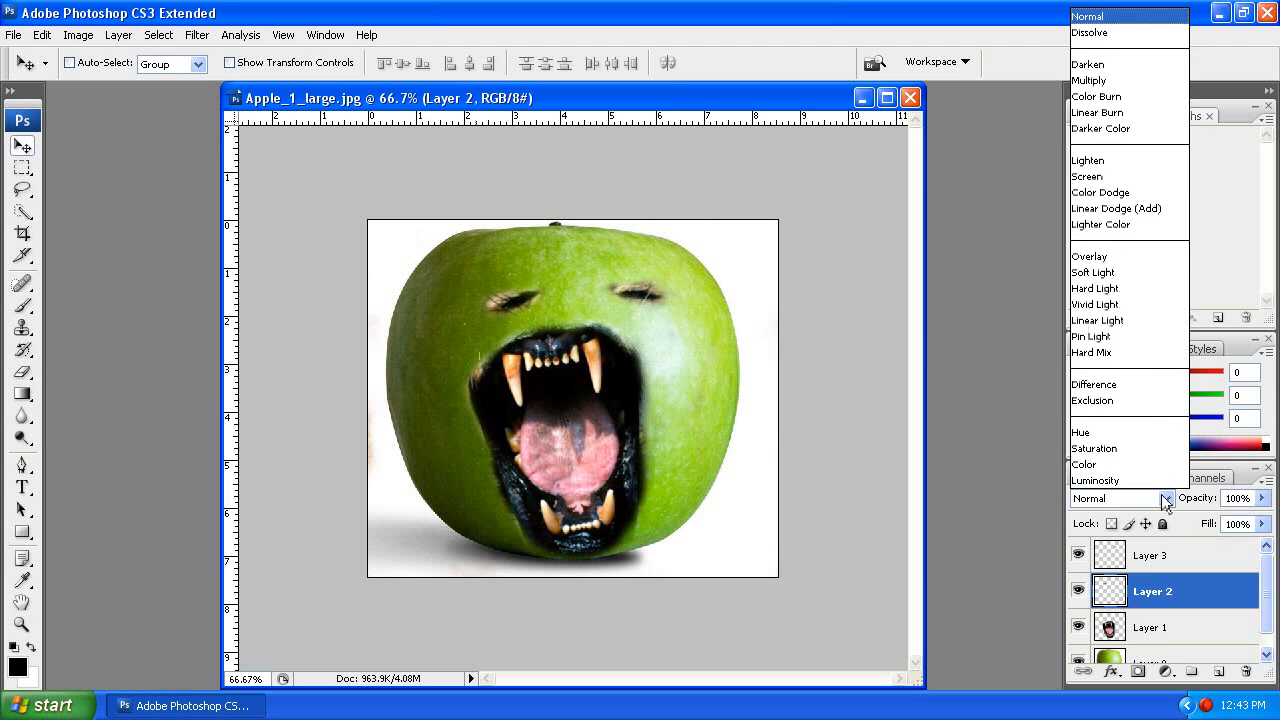
{"action": "left_click", "coordinate": [1085, 32]}
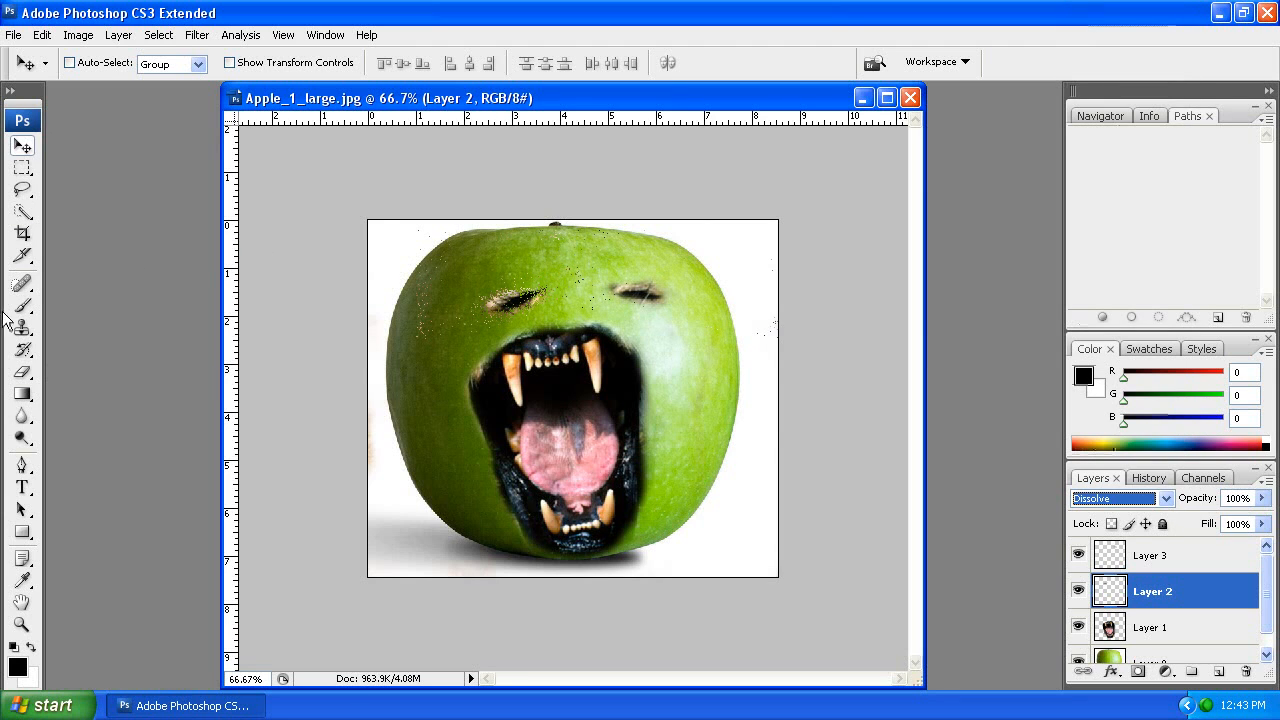
{"action": "left_click", "coordinate": [22, 372]}
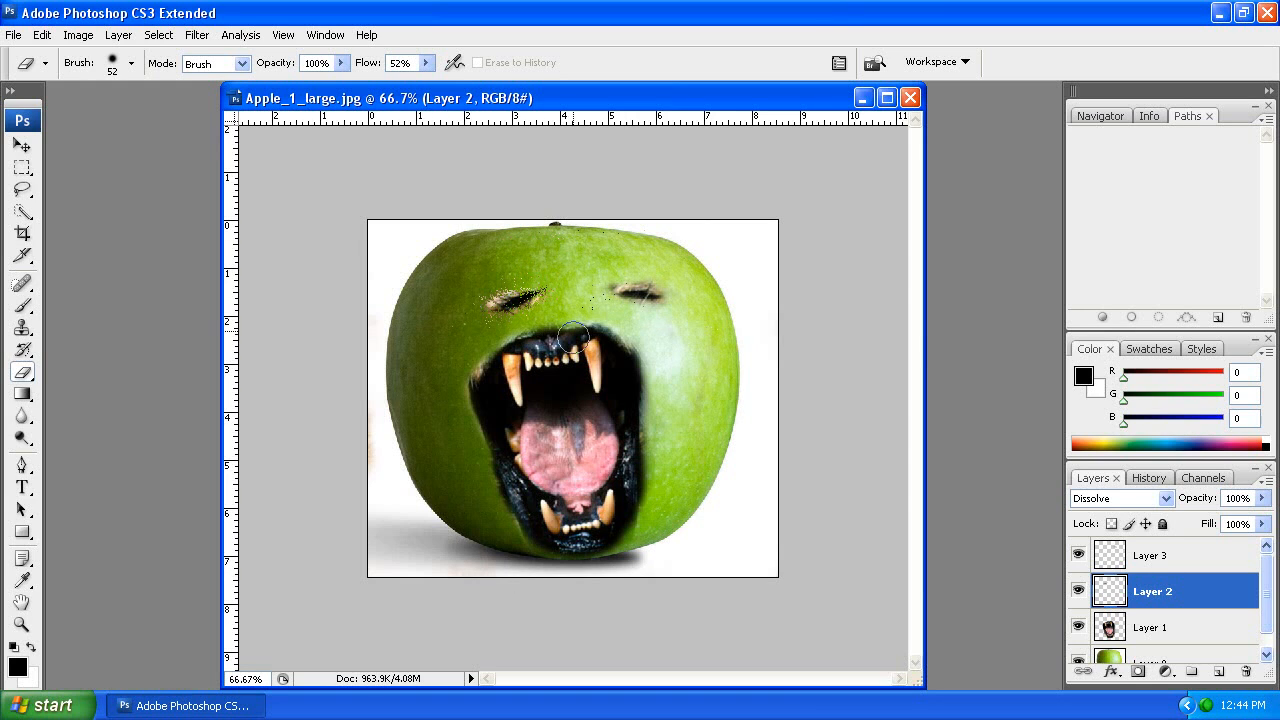
{"action": "left_click", "coordinate": [1140, 498]}
{"action": "left_click", "coordinate": [1120, 18]}
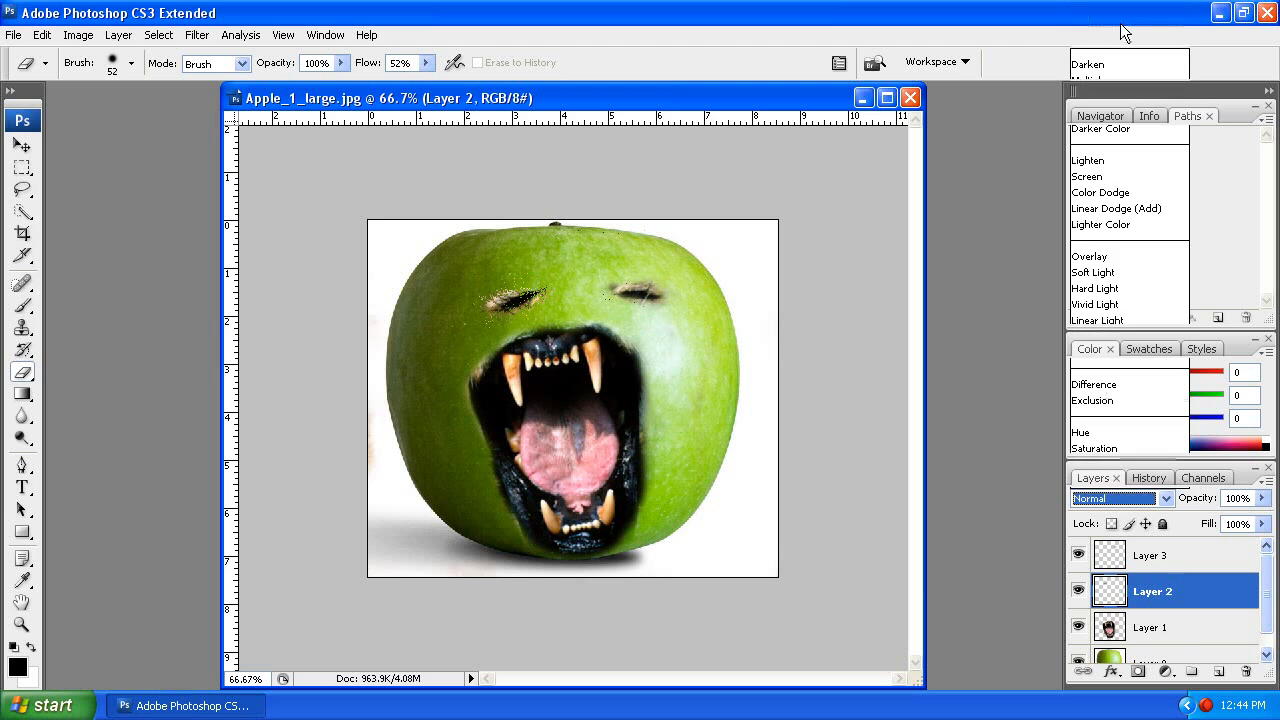
Check Layer 2 for leftover stray pixels in Dissolve mode, and set its blend mode back to Normal.
{"action": "left_click", "coordinate": [1153, 500]}
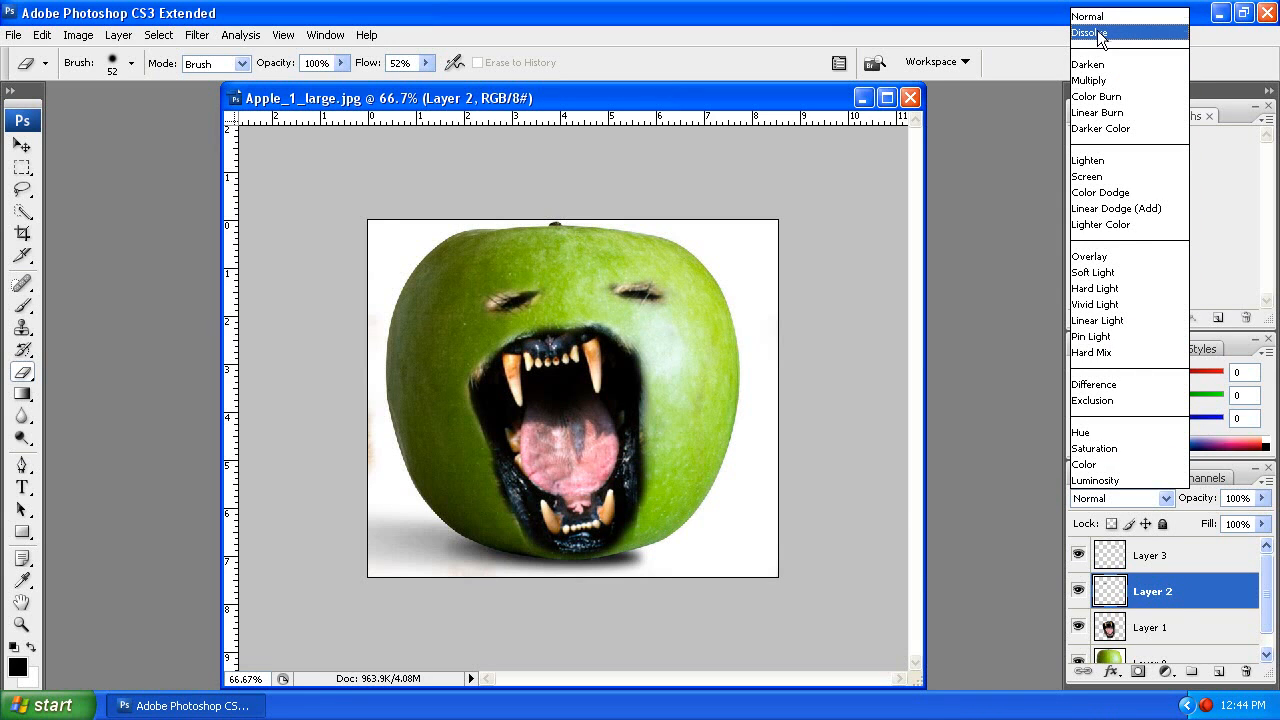
{"action": "left_click", "coordinate": [1090, 33]}
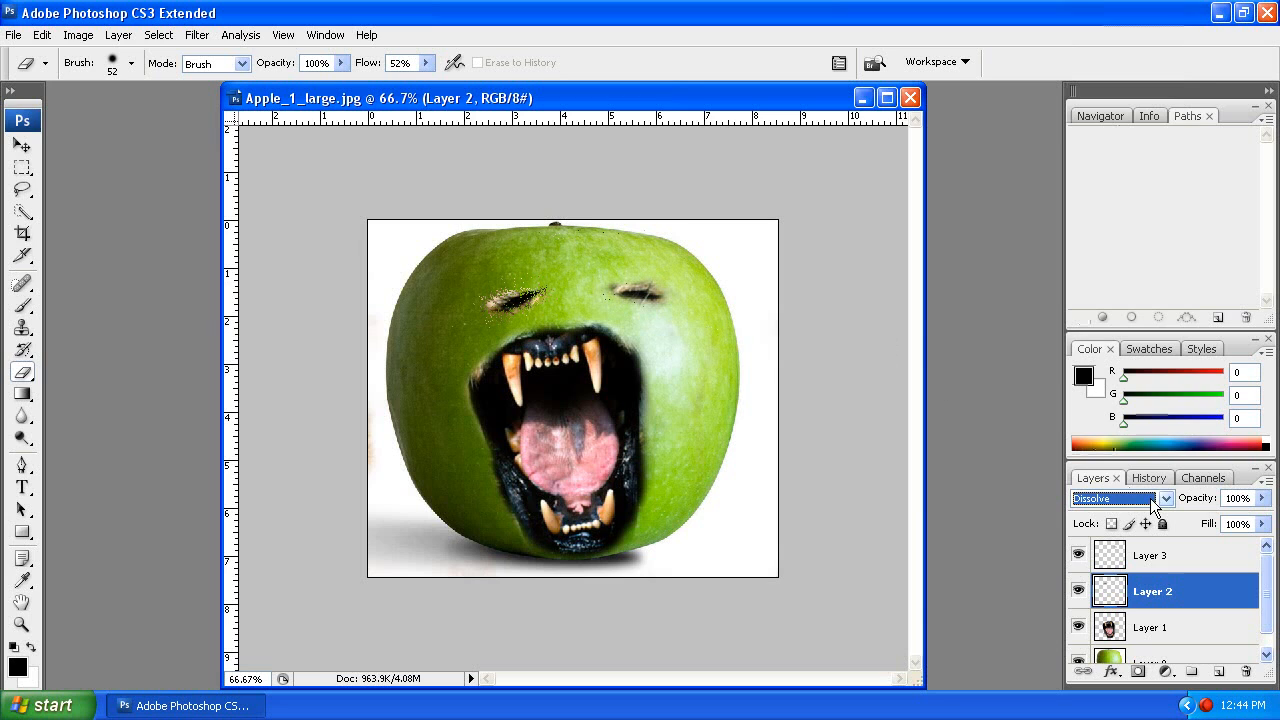
{"action": "left_click", "coordinate": [1125, 500]}
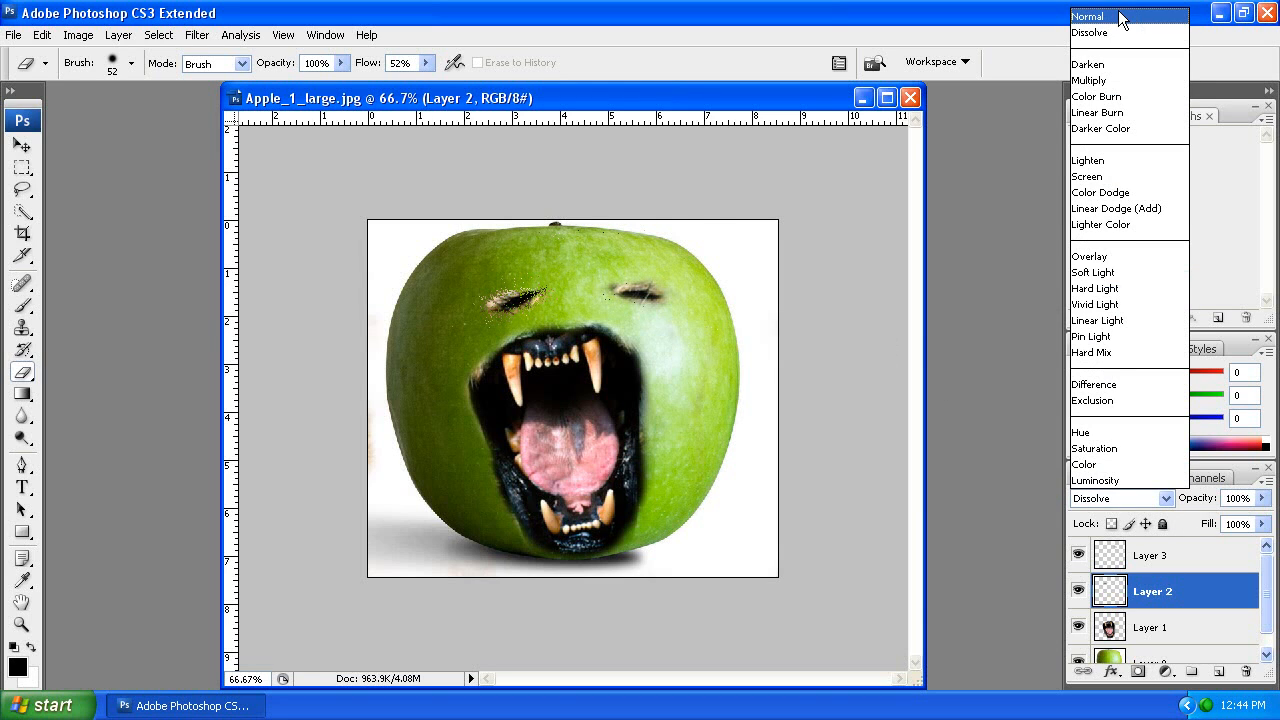
{"action": "left_click", "coordinate": [1124, 12]}
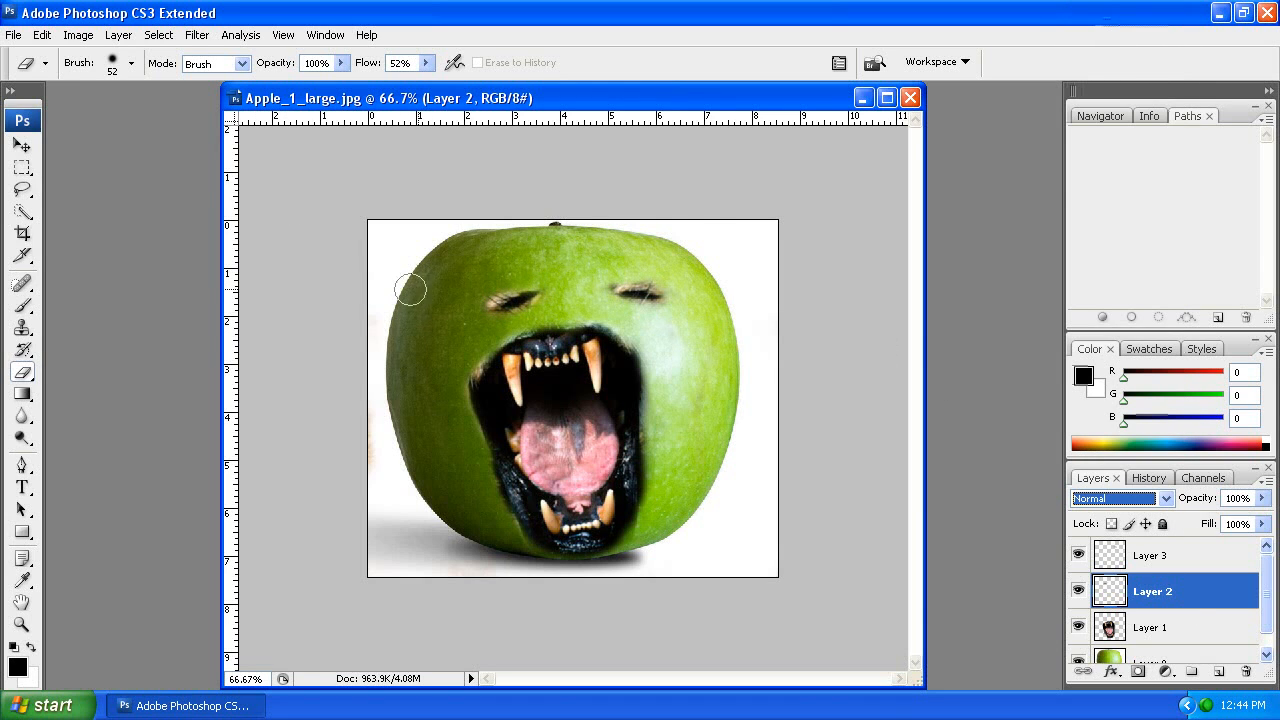
Move the left eye on Layer 2 outward and up, and raise the right eye on Layer 3 slightly.
{"action": "left_click", "coordinate": [20, 162]}
{"action": "left_click", "coordinate": [21, 146]}
{"action": "left_click_drag", "start_coordinate": [525, 324], "coordinate": [497, 314]}
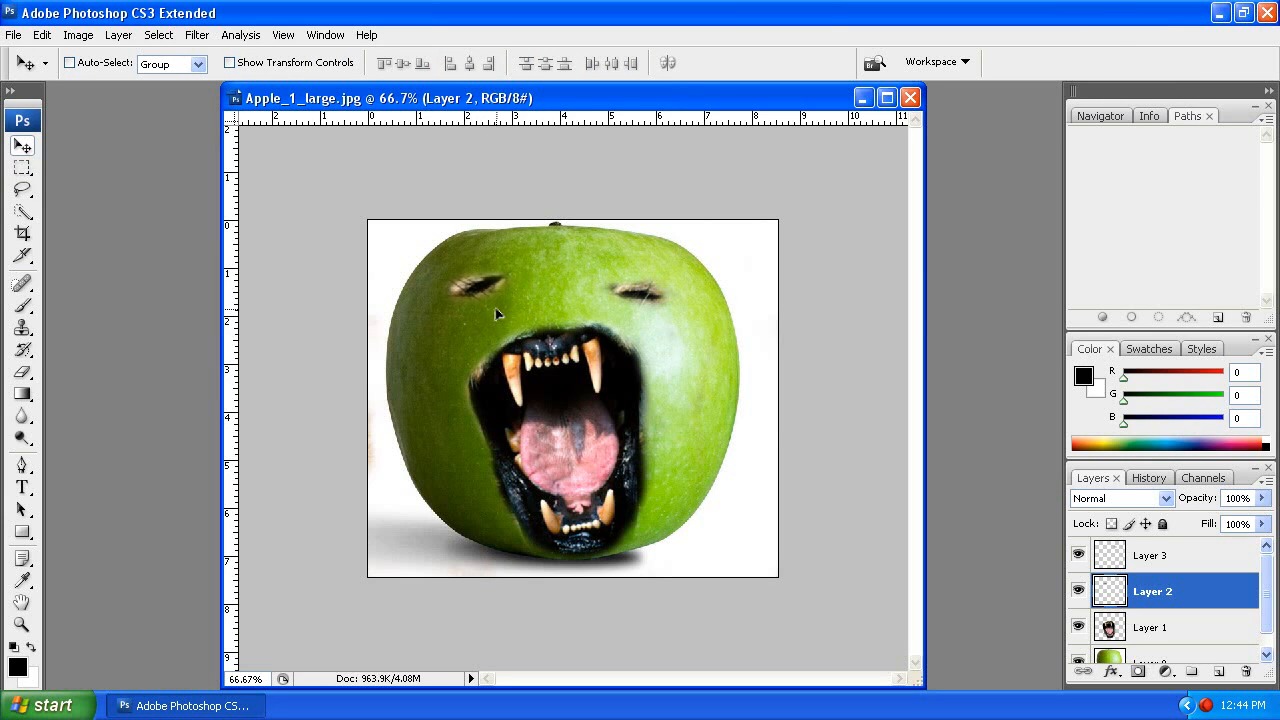
{"action": "left_click", "coordinate": [1143, 572]}
{"action": "left_click_drag", "start_coordinate": [603, 288], "coordinate": [600, 274]}
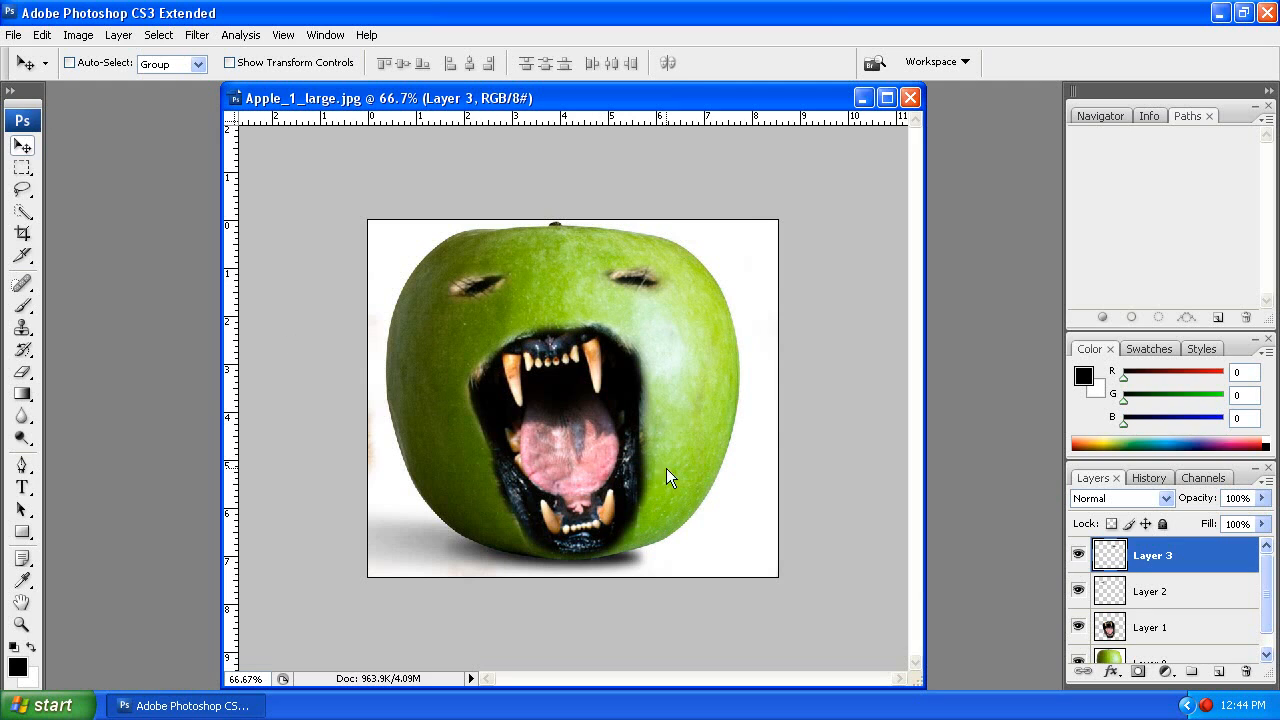
Erase the remaining fur around the mouth's outer edge on Layer 1 with a soft 58 px eraser.
{"action": "left_click", "coordinate": [1114, 624]}
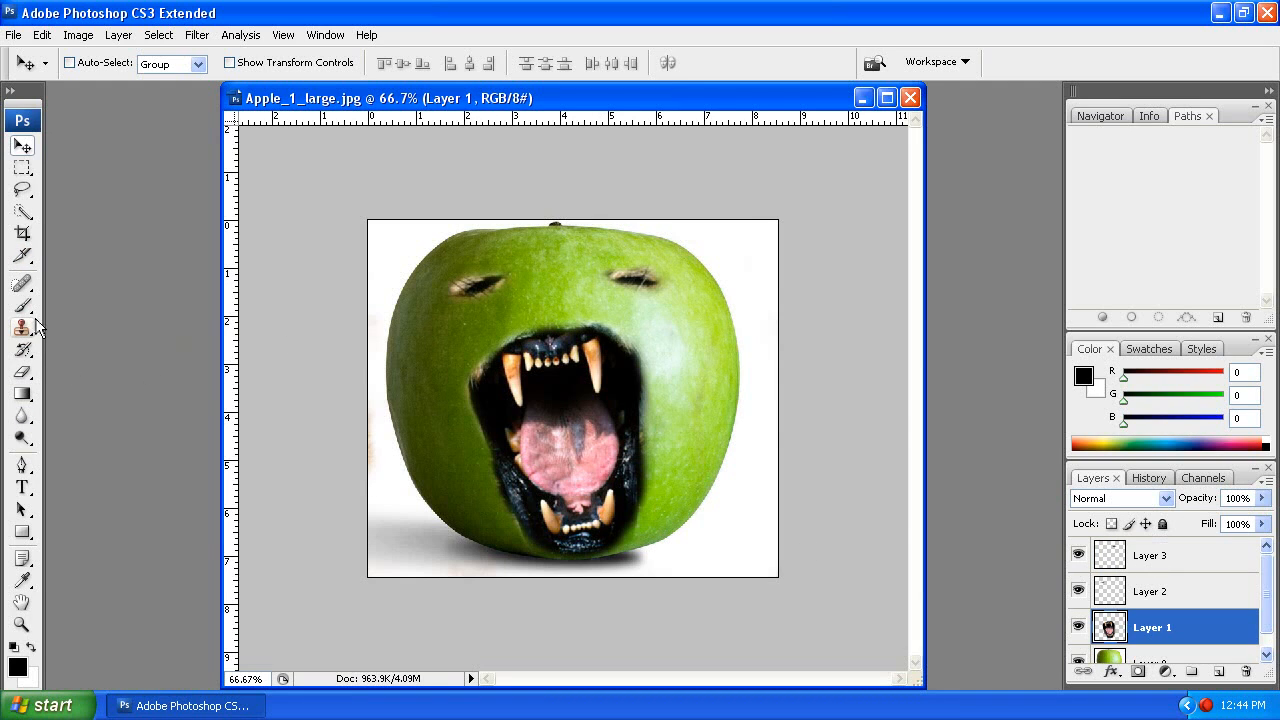
{"action": "left_click", "coordinate": [22, 371]}
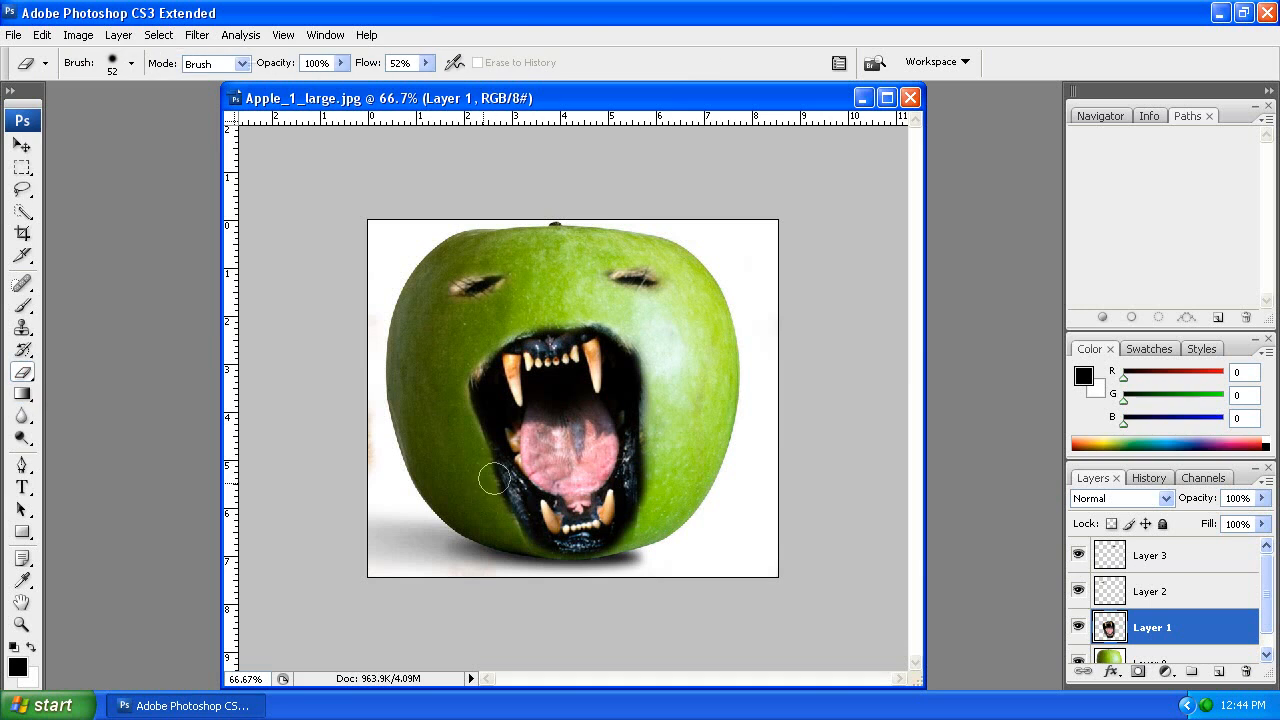
{"action": "right_click", "coordinate": [430, 372]}
{"action": "left_click", "coordinate": [494, 443]}
{"action": "left_click_drag", "start_coordinate": [521, 376], "coordinate": [528, 376]}
{"action": "left_click", "coordinate": [407, 352]}
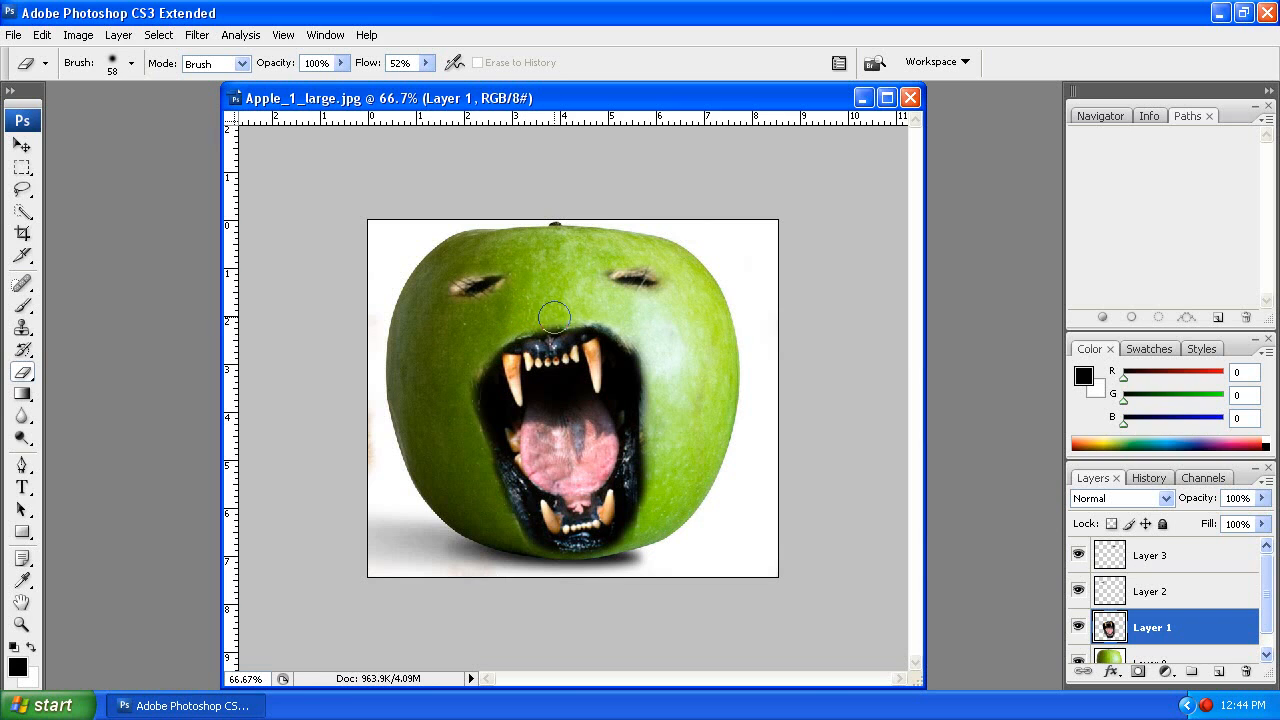
{"action": "mouse_move", "coordinate": [657, 450]}
{"action": "left_mouse_down"}
{"action": "mouse_move", "coordinate": [626, 548]}
{"action": "mouse_move", "coordinate": [586, 568]}
{"action": "mouse_move", "coordinate": [545, 566]}
{"action": "mouse_move", "coordinate": [508, 532]}
{"action": "mouse_move", "coordinate": [462, 436]}
{"action": "mouse_move", "coordinate": [478, 346]}
{"action": "mouse_move", "coordinate": [461, 384]}
{"action": "mouse_move", "coordinate": [497, 500]}
{"action": "left_mouse_up"}
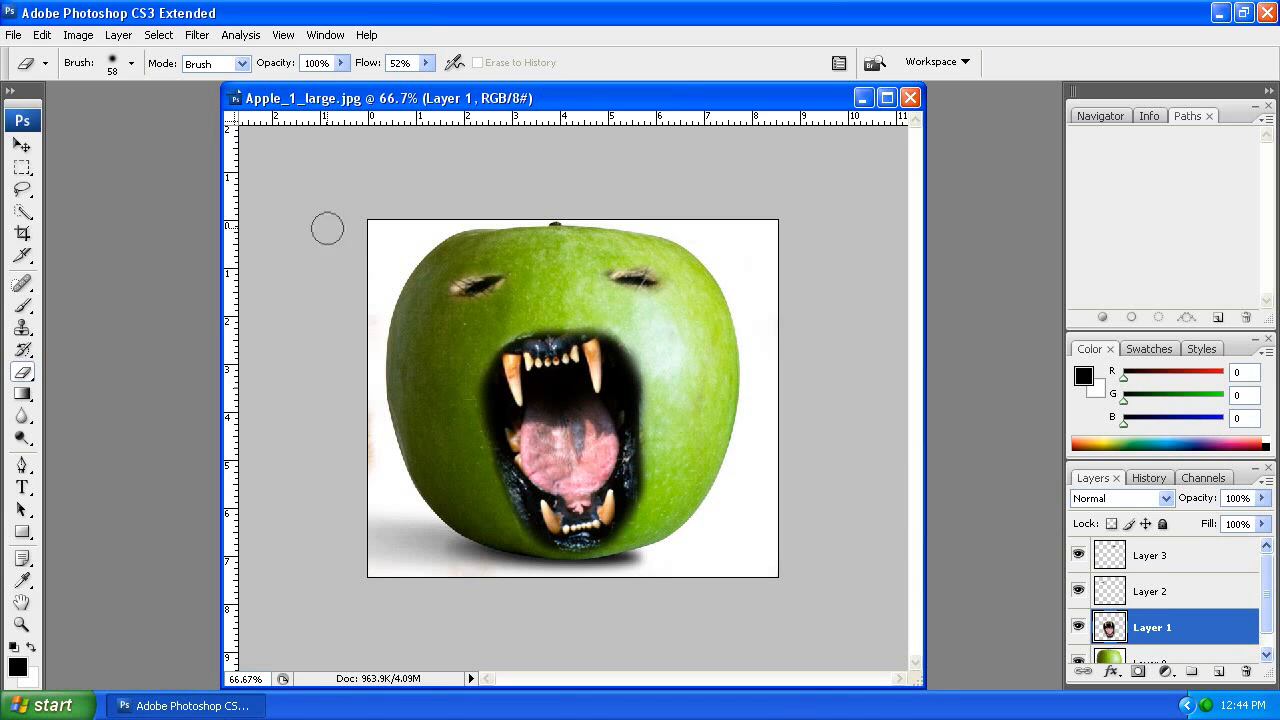
Erase the light fur around the right eye on Layer 3 and the left eye on Layer 2.
{"action": "left_click", "coordinate": [1158, 568]}
{"action": "mouse_move", "coordinate": [638, 300]}
{"action": "left_mouse_down"}
{"action": "mouse_move", "coordinate": [636, 252]}
{"action": "mouse_move", "coordinate": [607, 264]}
{"action": "mouse_move", "coordinate": [667, 270]}
{"action": "left_mouse_up"}
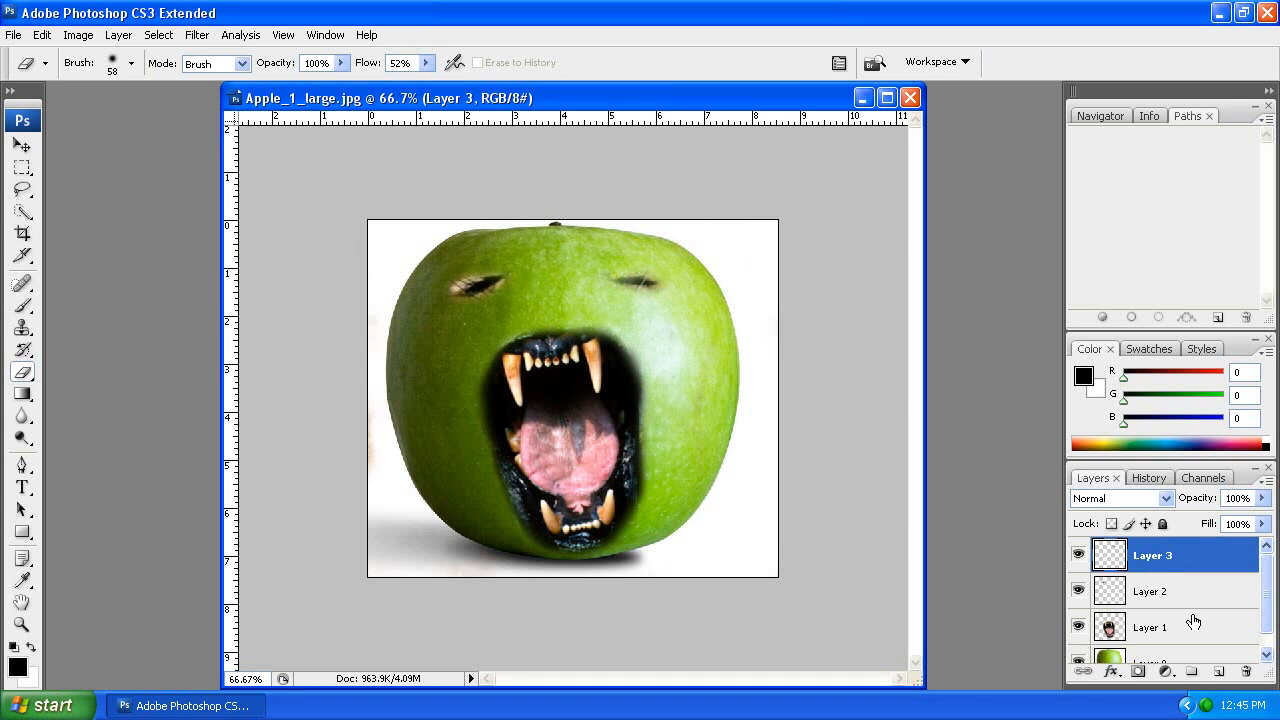
{"action": "left_click", "coordinate": [1139, 590]}
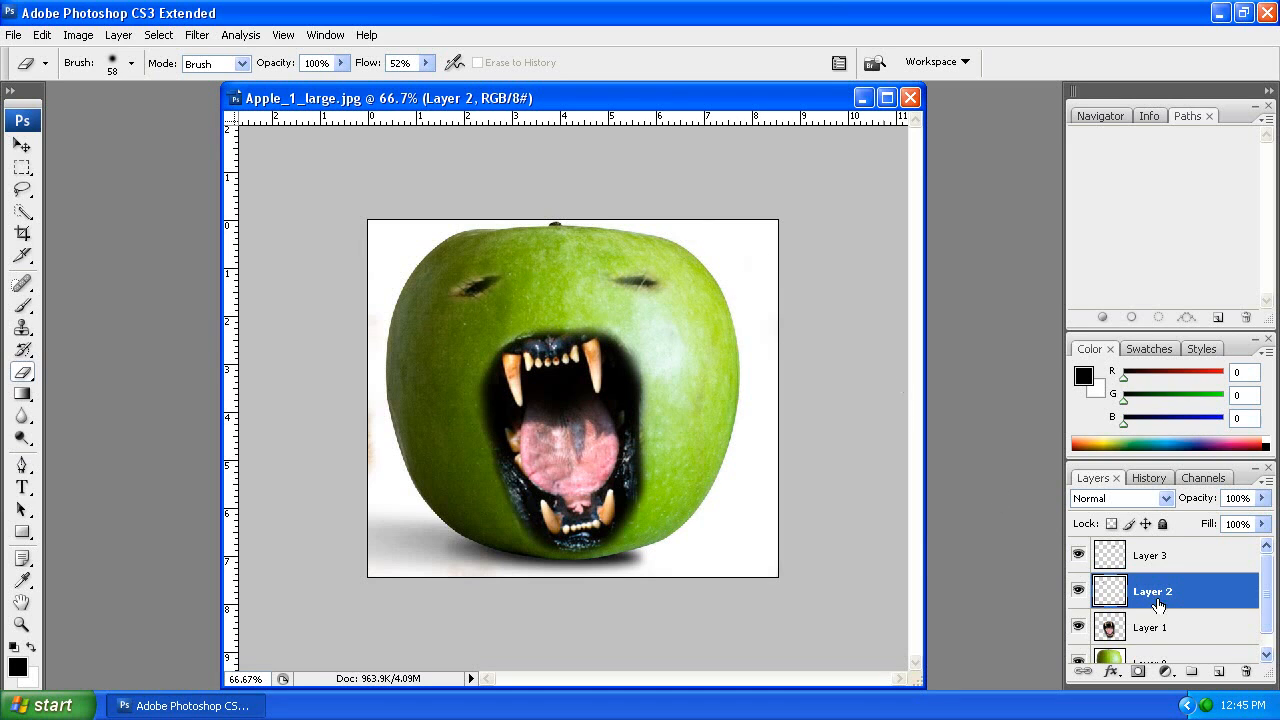
Set the blend mode of the mouth on Layer 1 to Hard Light.
{"action": "mouse_move", "coordinate": [1269, 608]}
{"action": "left_mouse_down"}
{"action": "mouse_move", "coordinate": [1270, 634]}
{"action": "mouse_move", "coordinate": [1274, 583]}
{"action": "left_mouse_up"}
{"action": "left_click", "coordinate": [1167, 628]}
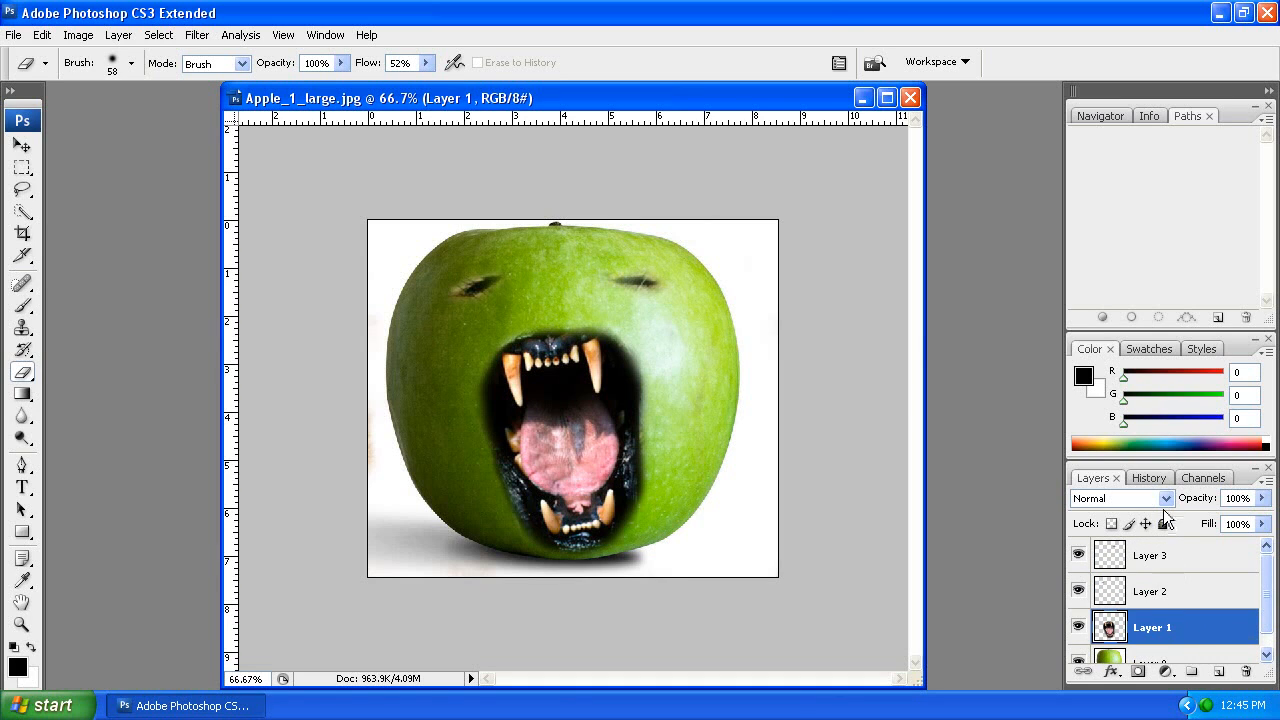
{"action": "left_click", "coordinate": [1152, 500]}
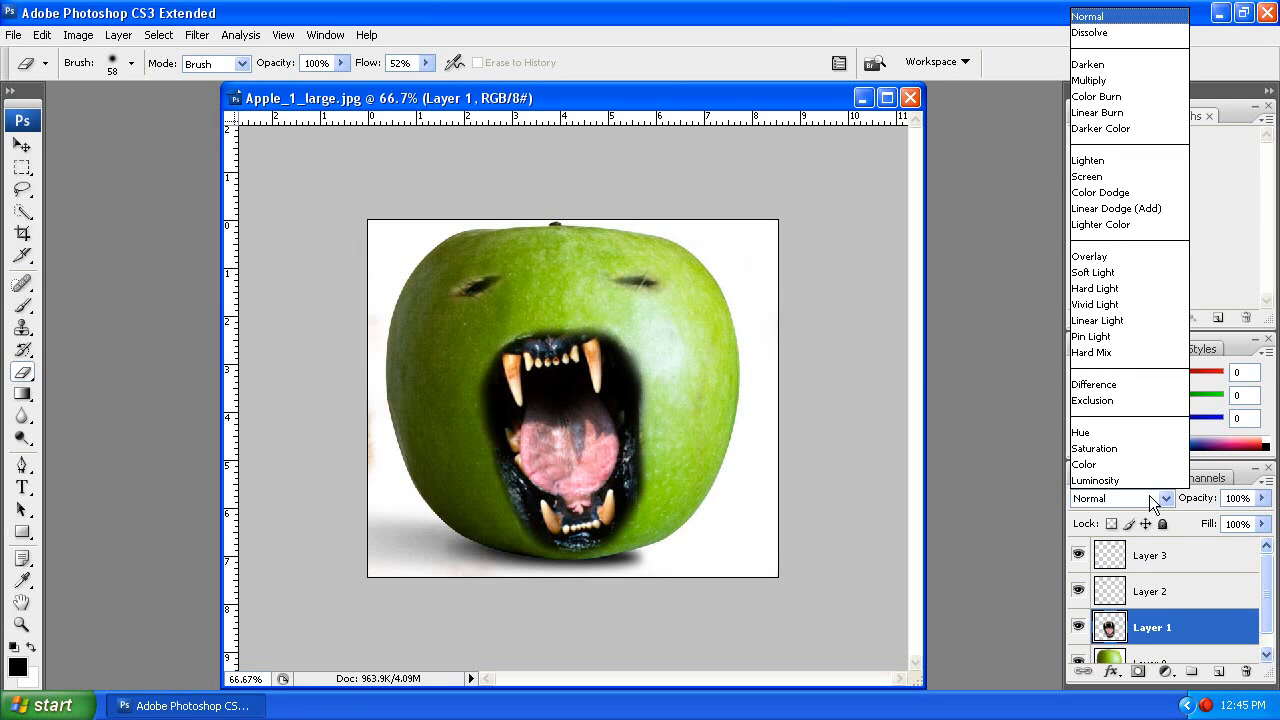
{"action": "left_click", "coordinate": [1136, 290]}
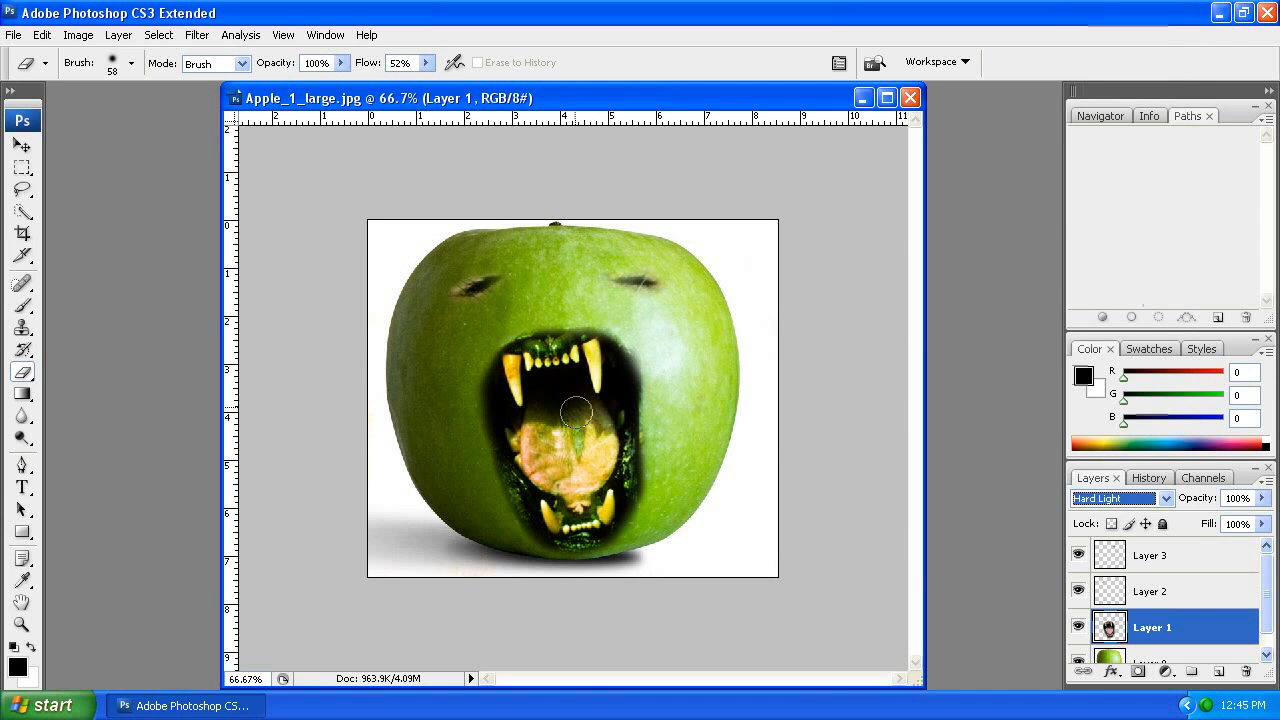
{"action": "left_click", "coordinate": [1130, 501]}
{"action": "left_click", "coordinate": [1130, 503]}
{"action": "left_click", "coordinate": [1128, 500]}
{"action": "left_click", "coordinate": [1128, 500]}
{"action": "left_click", "coordinate": [1126, 502]}
{"action": "left_click", "coordinate": [1127, 504]}
Set the blend mode of both eye layers, Layer 2 and Layer 3, to Hard Light.
{"action": "left_click", "coordinate": [1147, 594]}
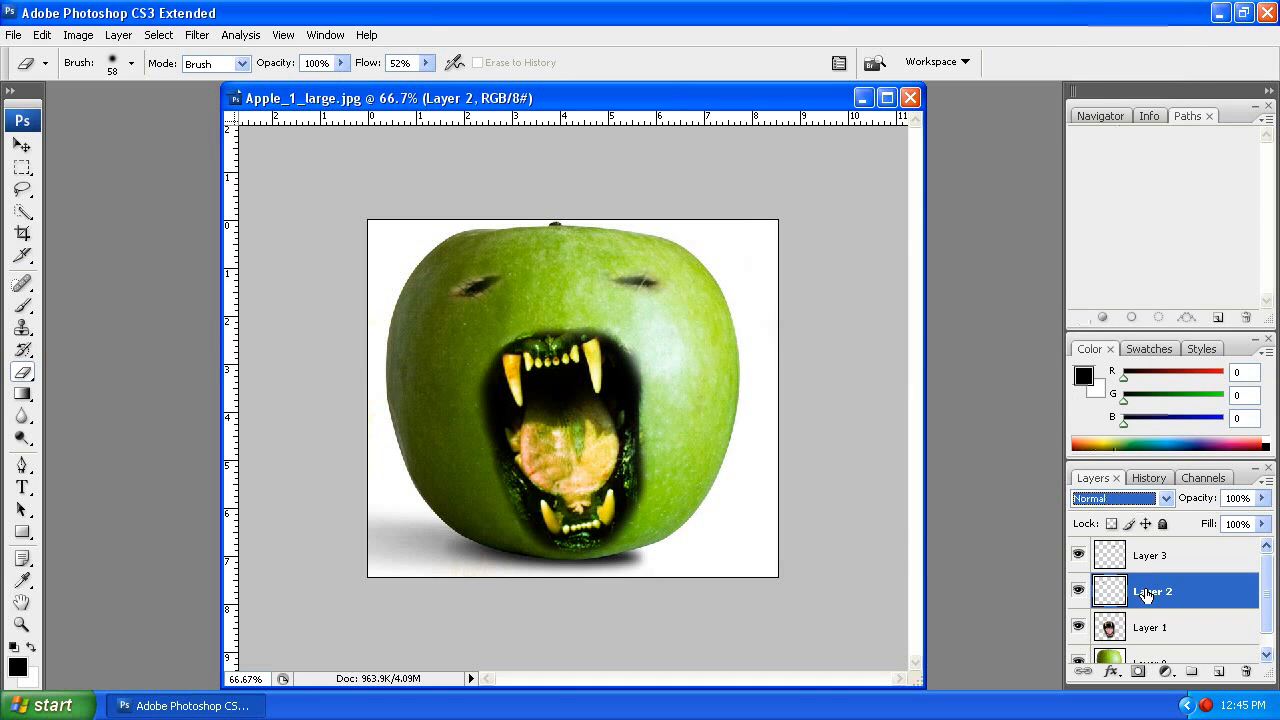
{"action": "left_click", "coordinate": [1120, 499]}
{"action": "left_click", "coordinate": [1122, 288]}
{"action": "left_click", "coordinate": [1133, 558]}
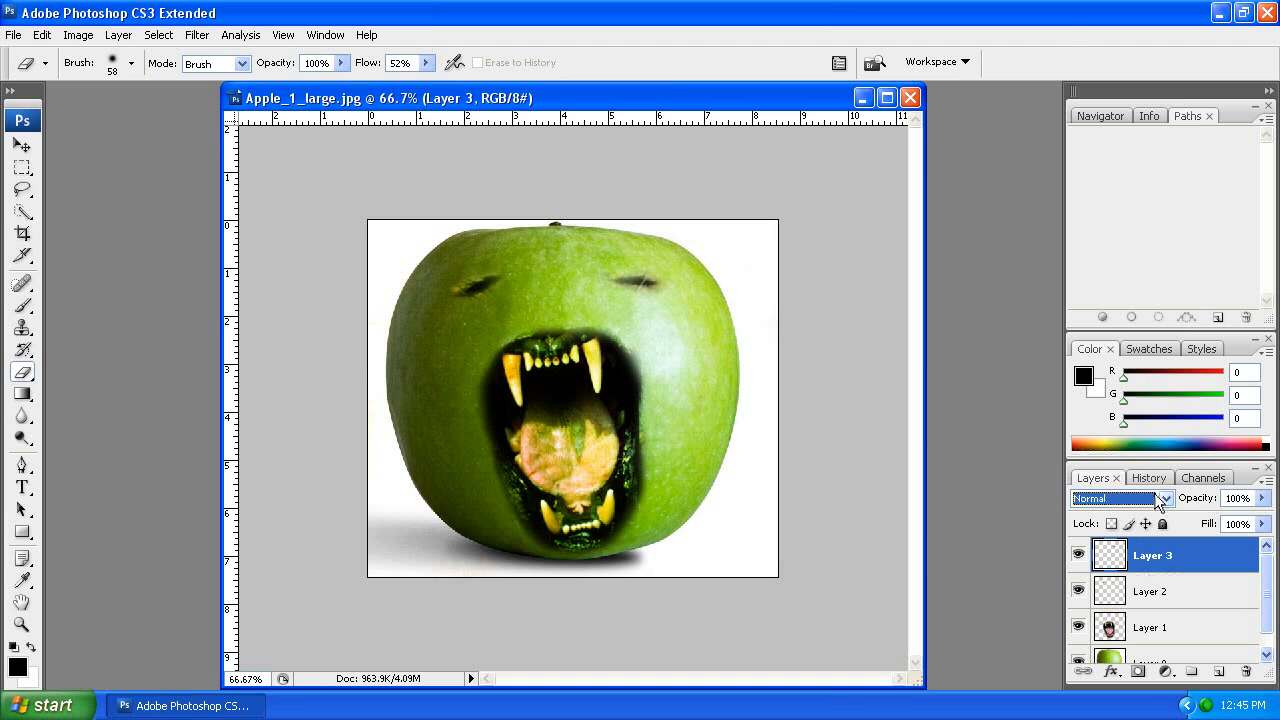
{"action": "left_click", "coordinate": [1120, 499]}
{"action": "left_click", "coordinate": [1125, 287]}
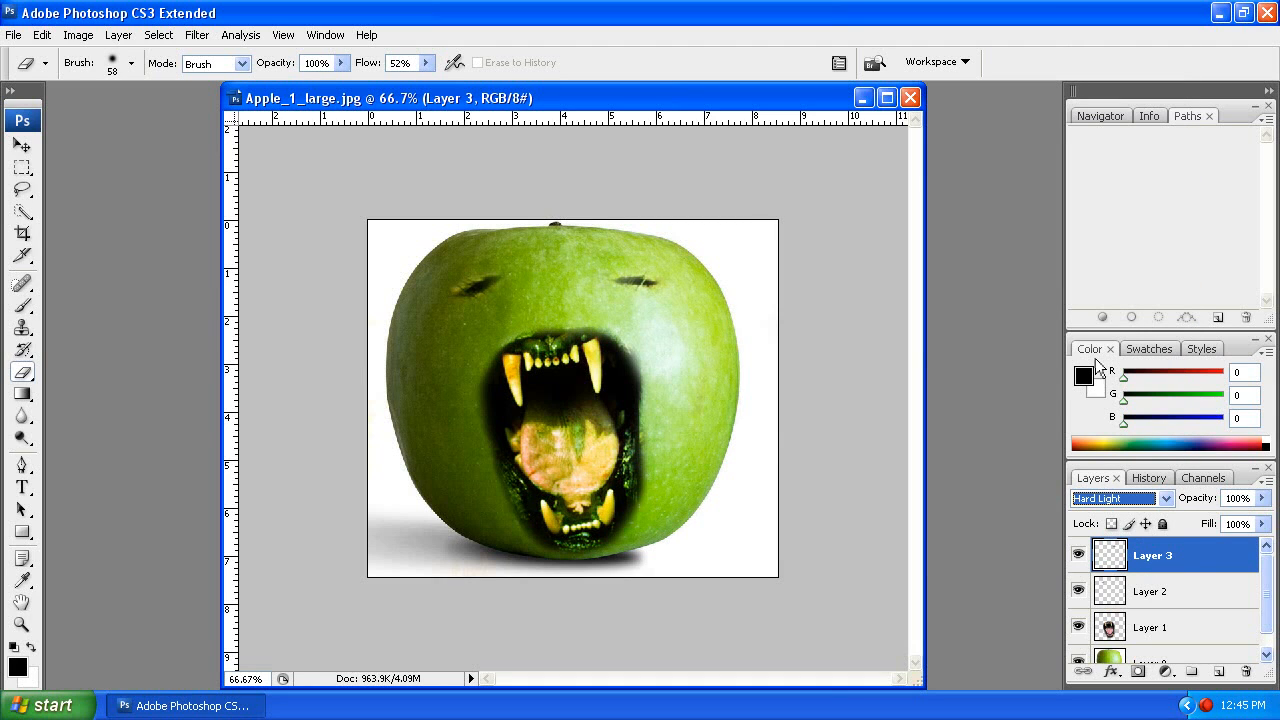
Return Layer 3 to Normal blending and merge it down into Layer 2 so both eyes share one layer.
{"action": "left_click", "coordinate": [1165, 498]}
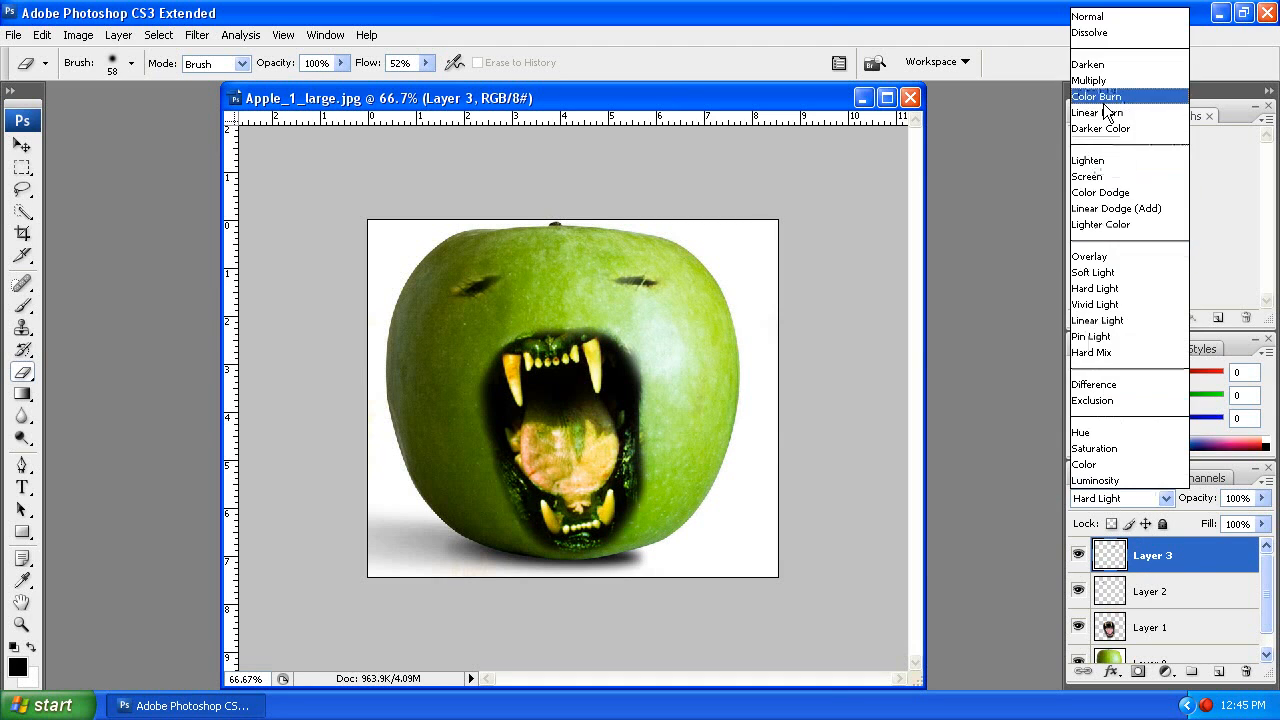
{"action": "left_click", "coordinate": [1085, 16]}
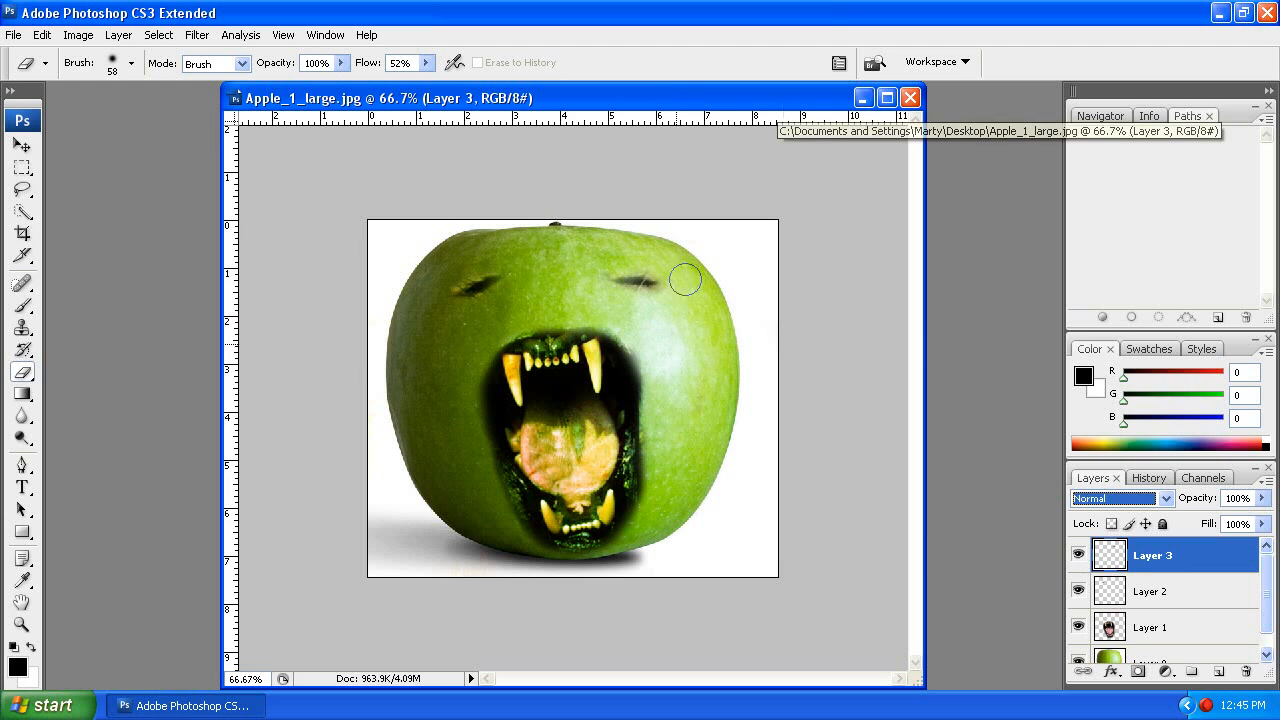
{"action": "right_click", "coordinate": [1222, 562]}
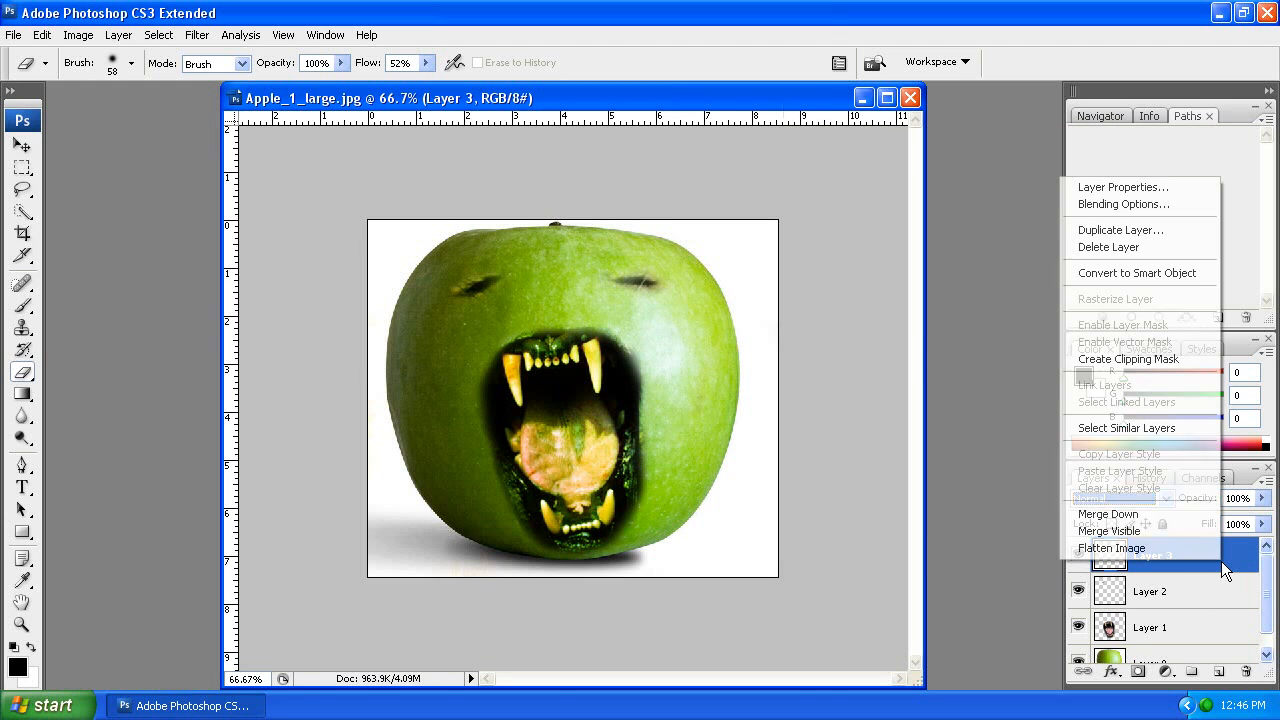
{"action": "left_click", "coordinate": [1128, 514]}
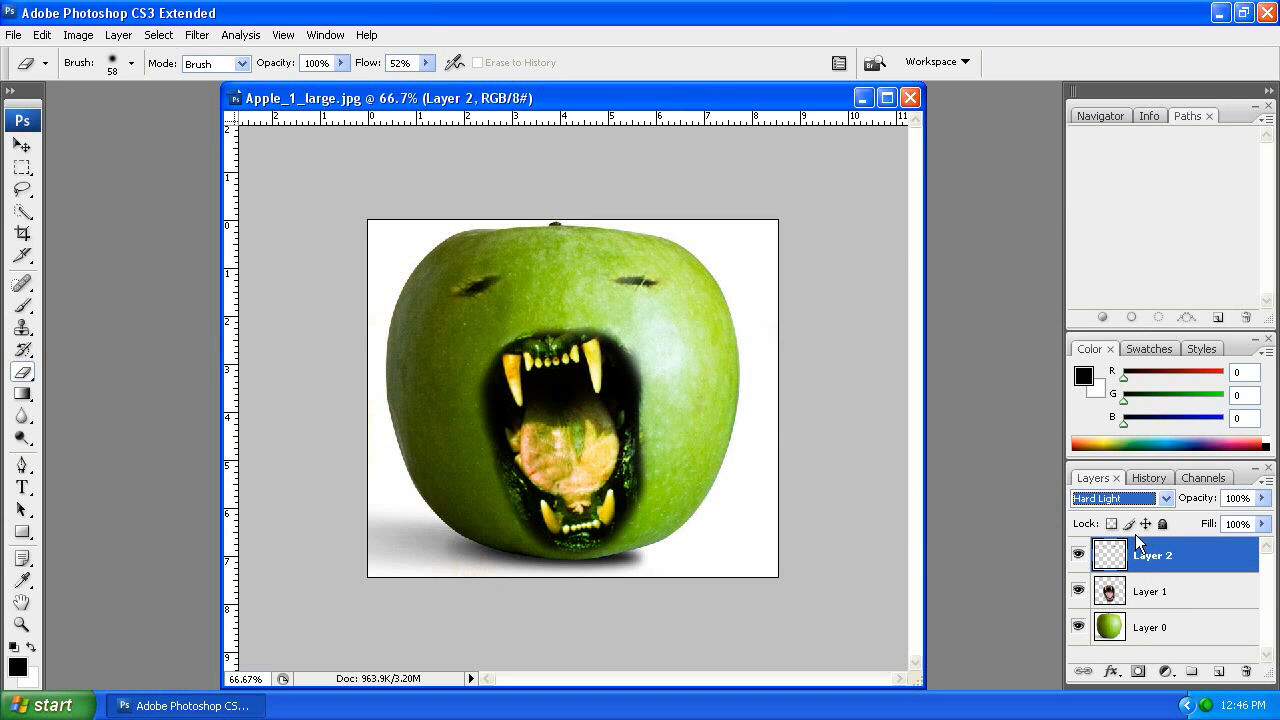
Recolour the apple on Layer 0 with Hue/Saturation, setting the hue to -61.
{"action": "left_click", "coordinate": [1166, 628]}
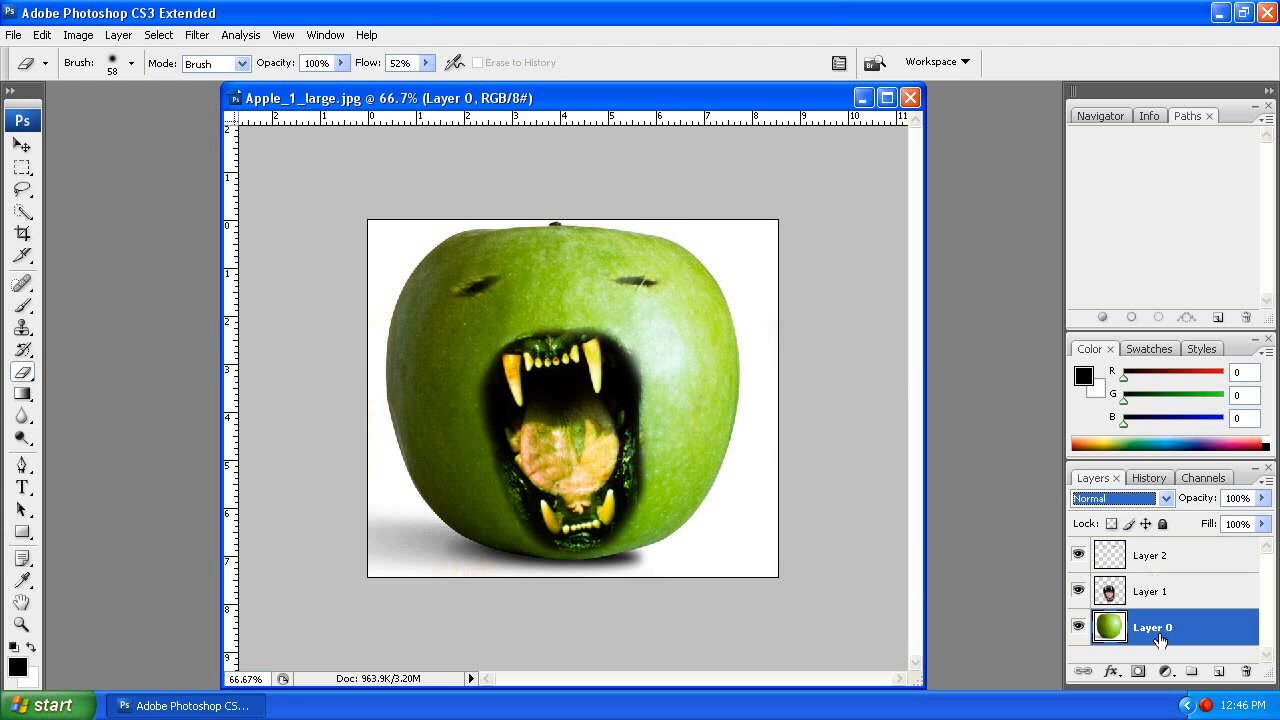
{"action": "left_click", "coordinate": [78, 35]}
{"action": "mouse_move", "coordinate": [86, 83]}
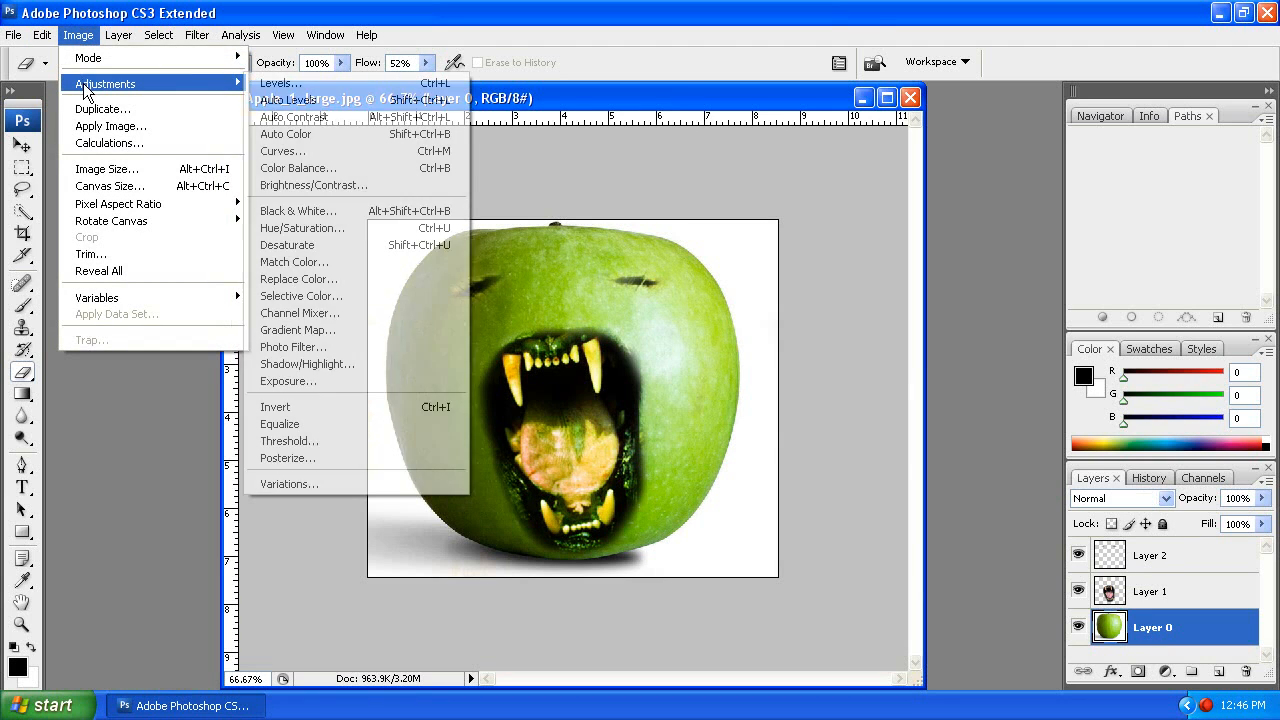
{"action": "left_click", "coordinate": [383, 237]}
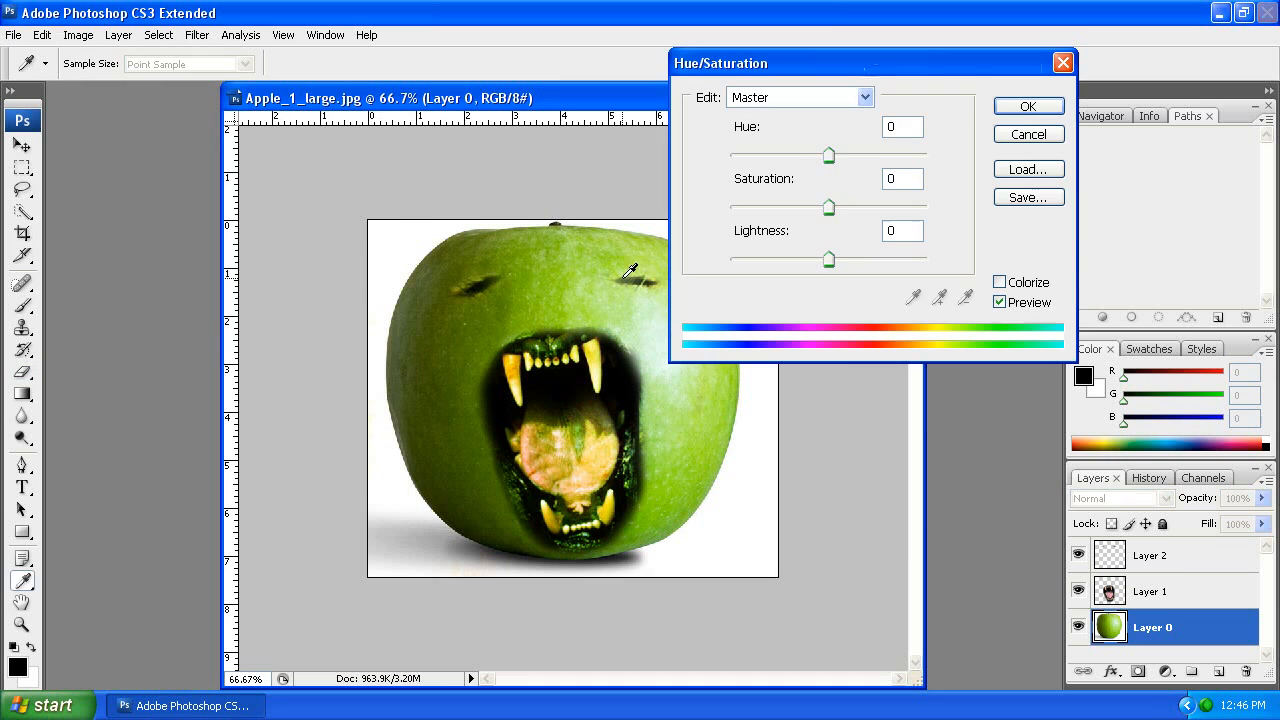
{"action": "left_click_drag", "start_coordinate": [846, 155], "coordinate": [779, 152]}
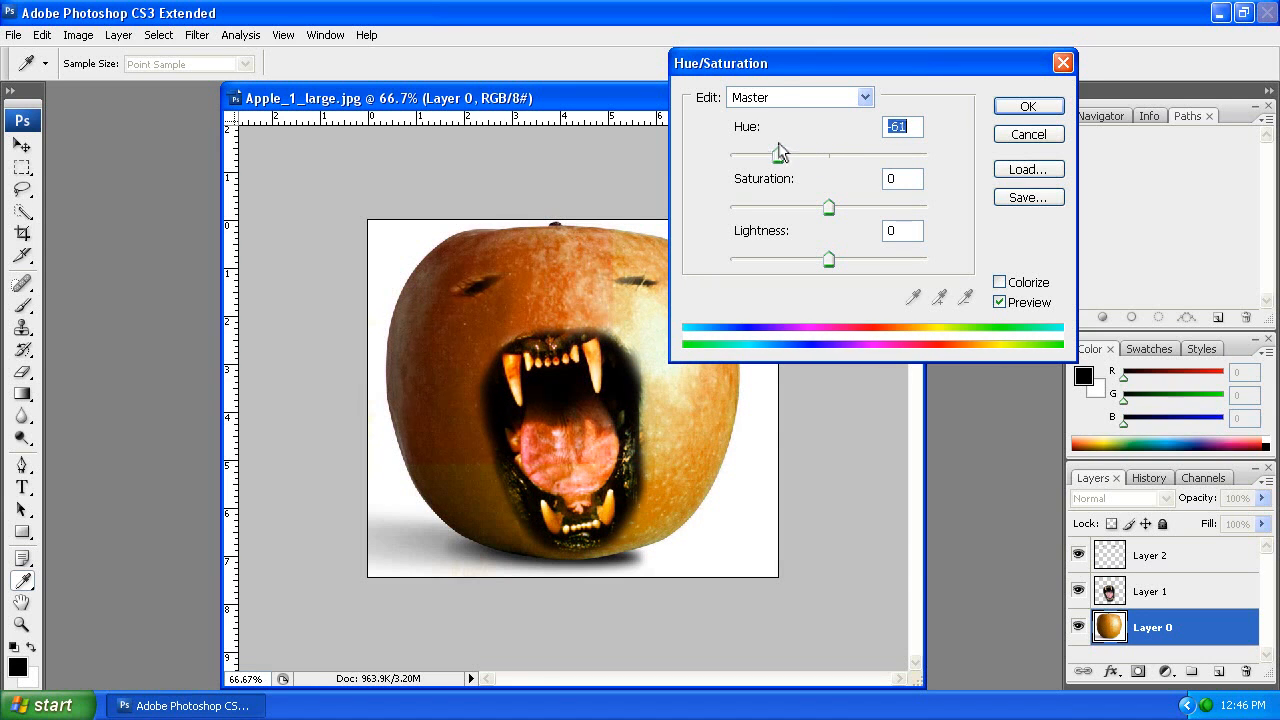
{"action": "left_click", "coordinate": [1030, 108]}
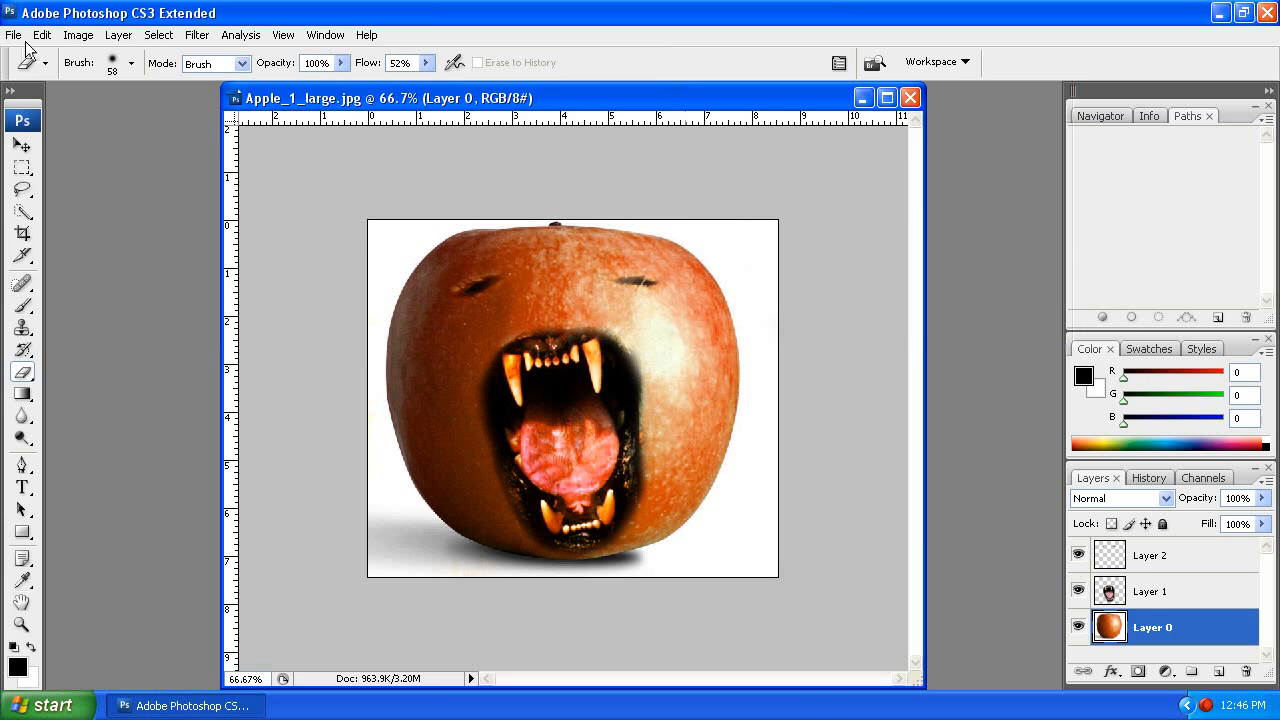
{"action": "left_click", "coordinate": [78, 34]}
{"action": "mouse_move", "coordinate": [112, 86]}
{"action": "left_click", "coordinate": [346, 168]}
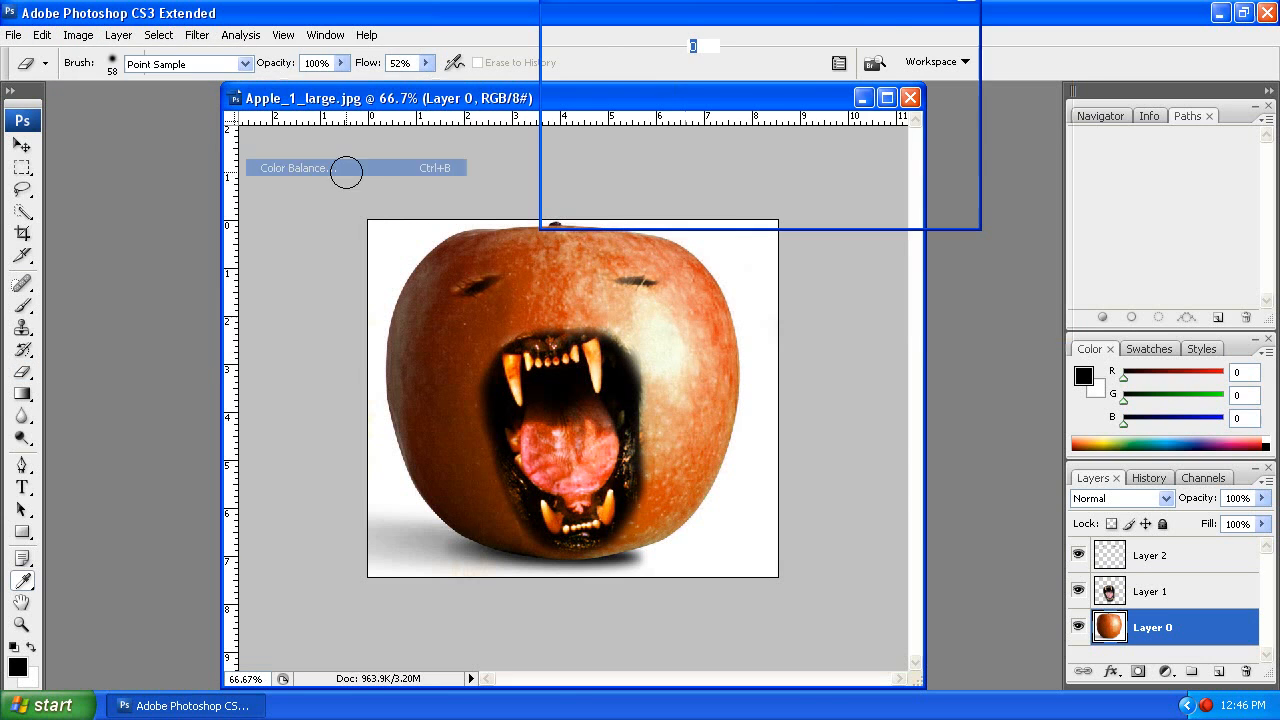
{"action": "left_click_drag", "start_coordinate": [716, 75], "coordinate": [746, 80]}
{"action": "left_click", "coordinate": [777, 182]}
{"action": "left_click", "coordinate": [622, 183]}
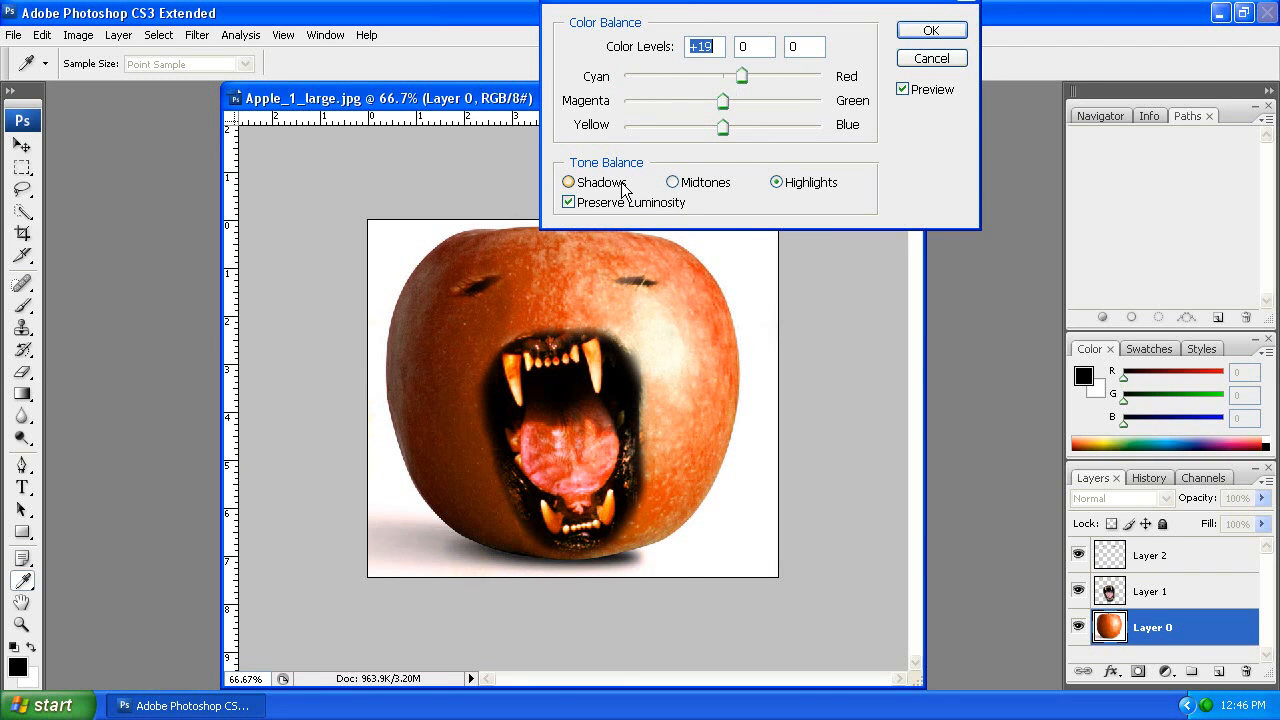
{"action": "left_click", "coordinate": [931, 58]}
{"action": "key", "text": "e"}
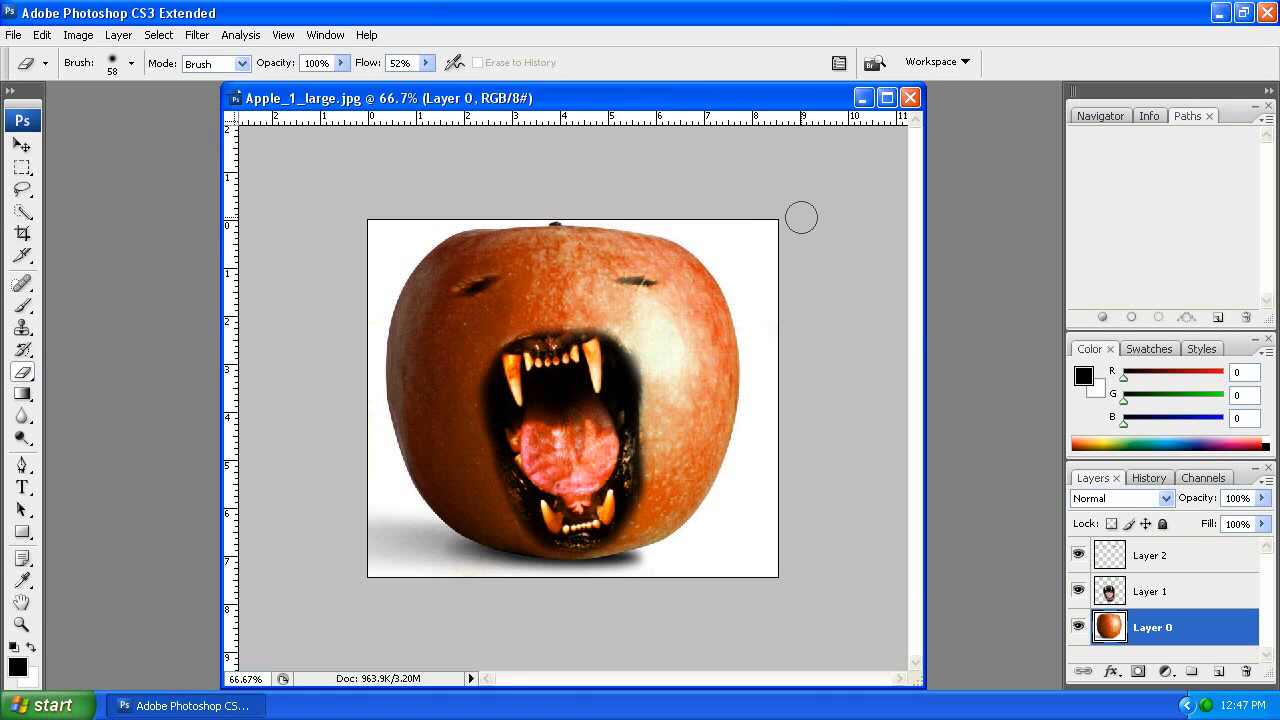
Try merging all visible layers into Layer 2, and undo the merge.
{"action": "left_click", "coordinate": [1155, 560]}
{"action": "right_click", "coordinate": [1179, 552]}
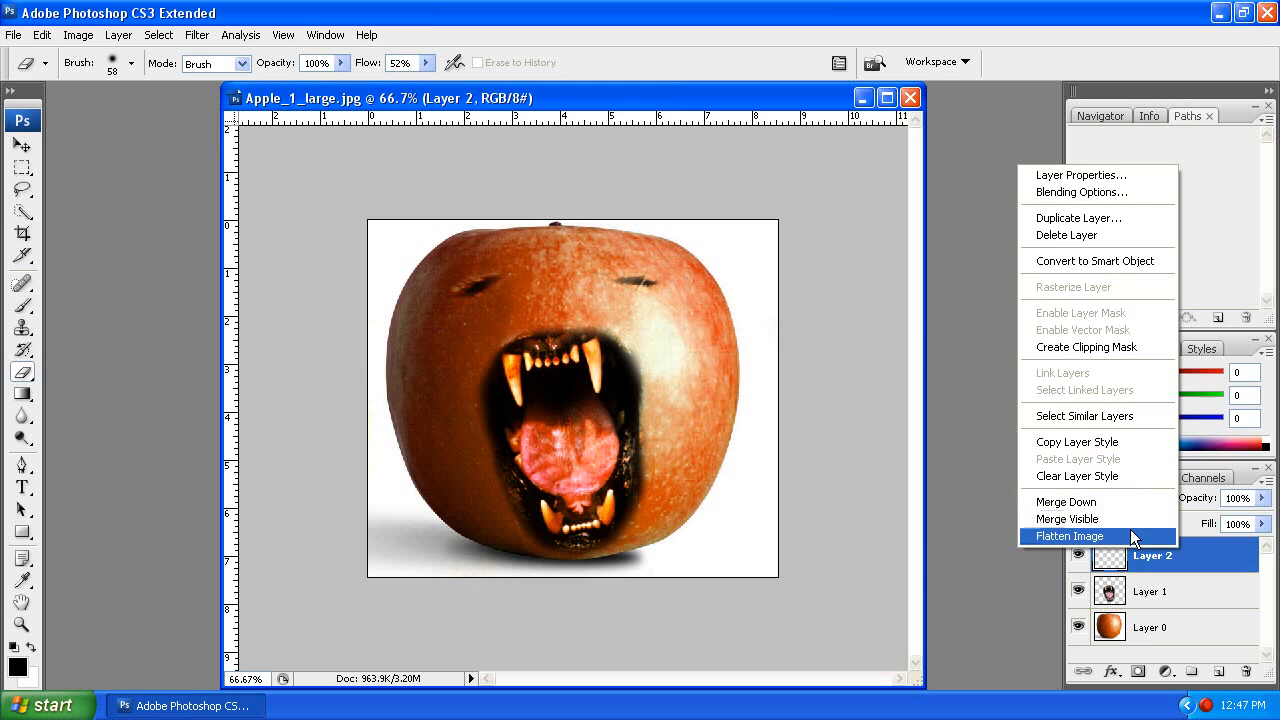
{"action": "left_click", "coordinate": [1118, 518]}
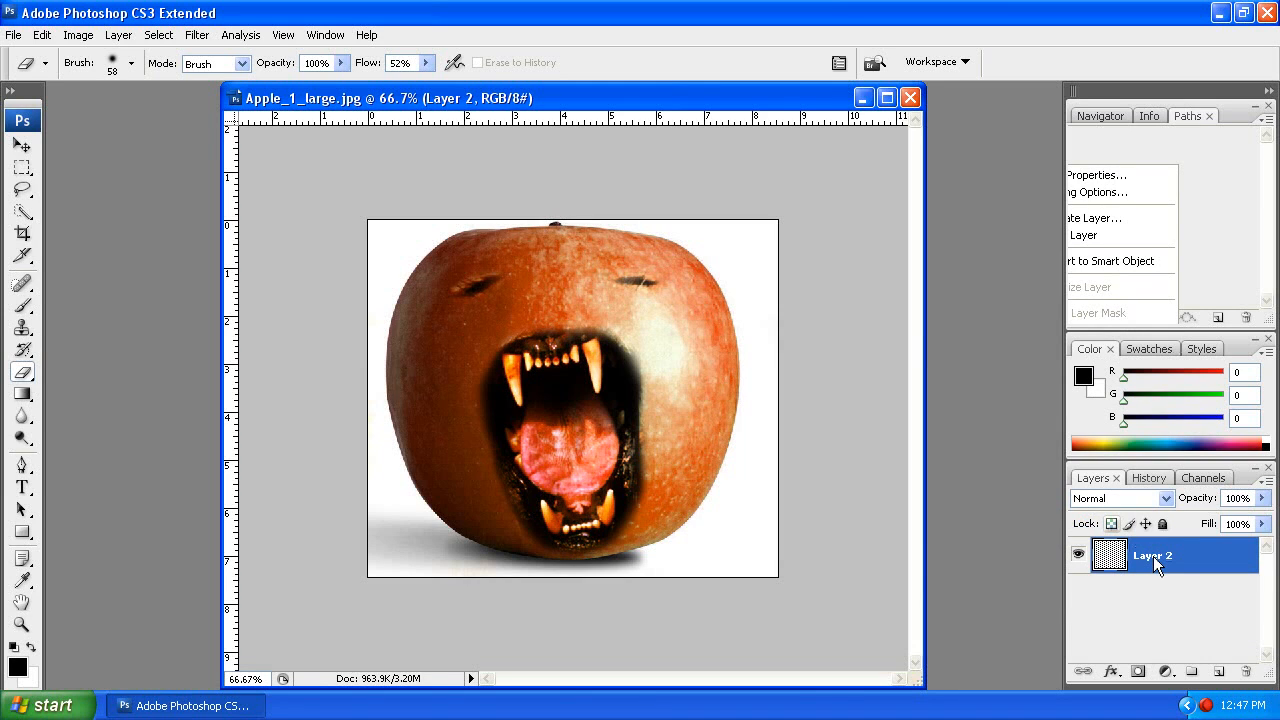
{"action": "key", "text": "ctrl+z"}
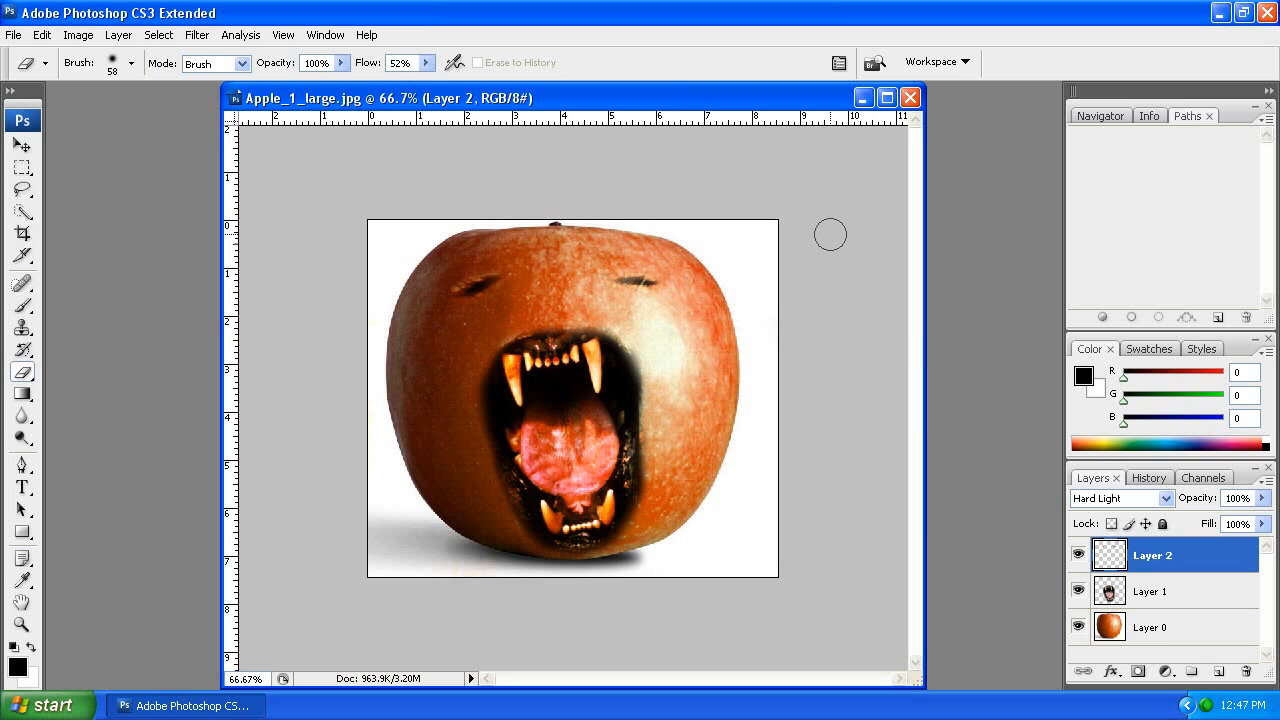
Reduce the opacity of the mouth on Layer 1 to 92% under Normal blending, and return the layer to Hard Light.
{"action": "left_click", "coordinate": [1176, 600]}
{"action": "left_click", "coordinate": [1165, 498]}
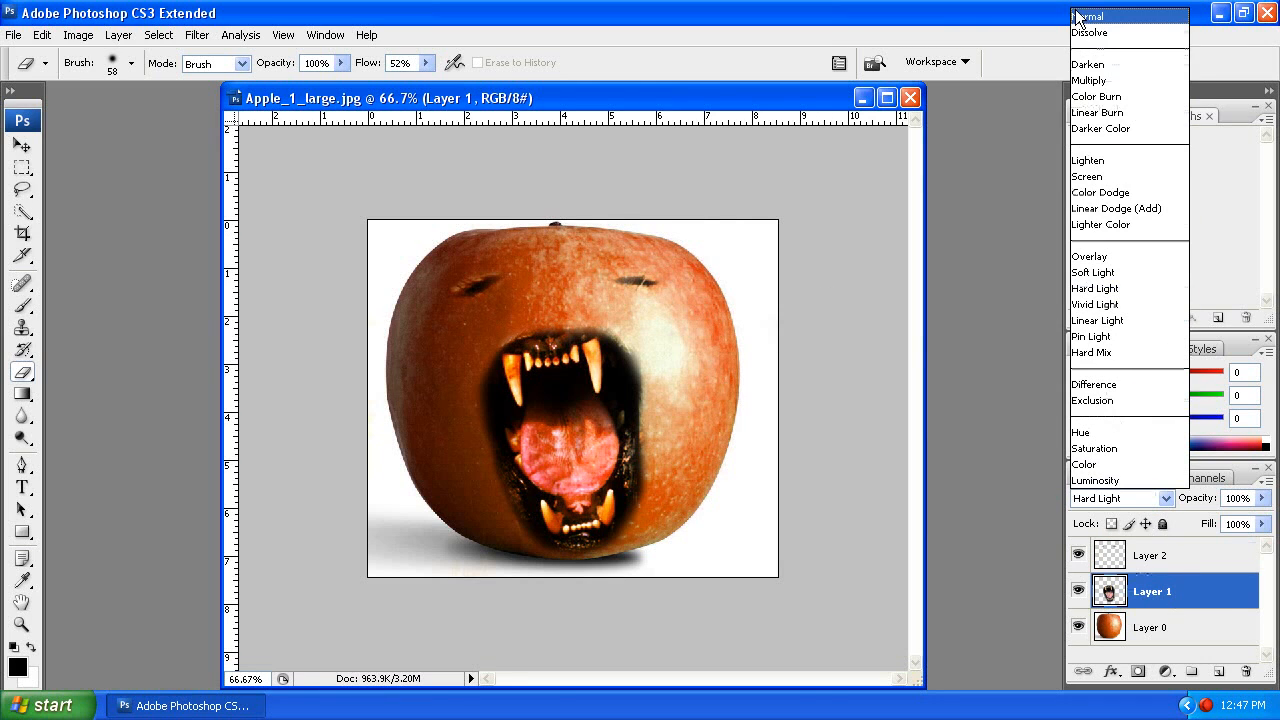
{"action": "left_click", "coordinate": [1078, 17]}
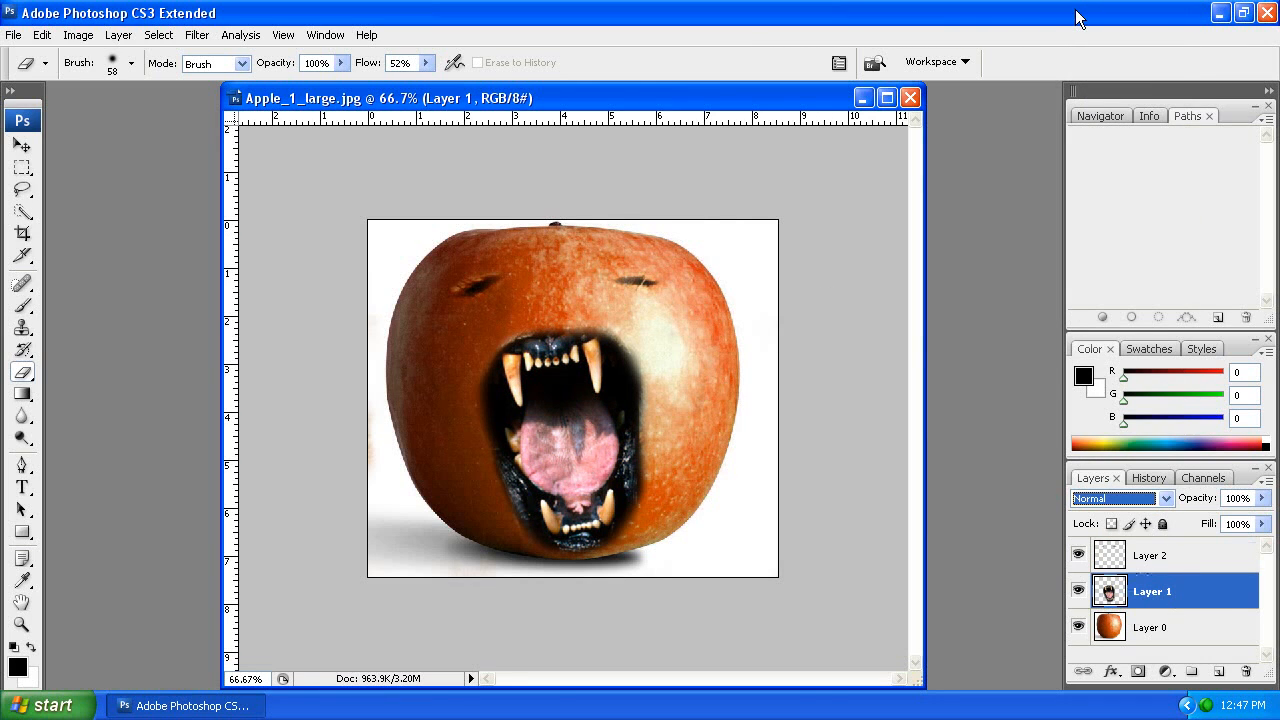
{"action": "left_click", "coordinate": [1262, 498]}
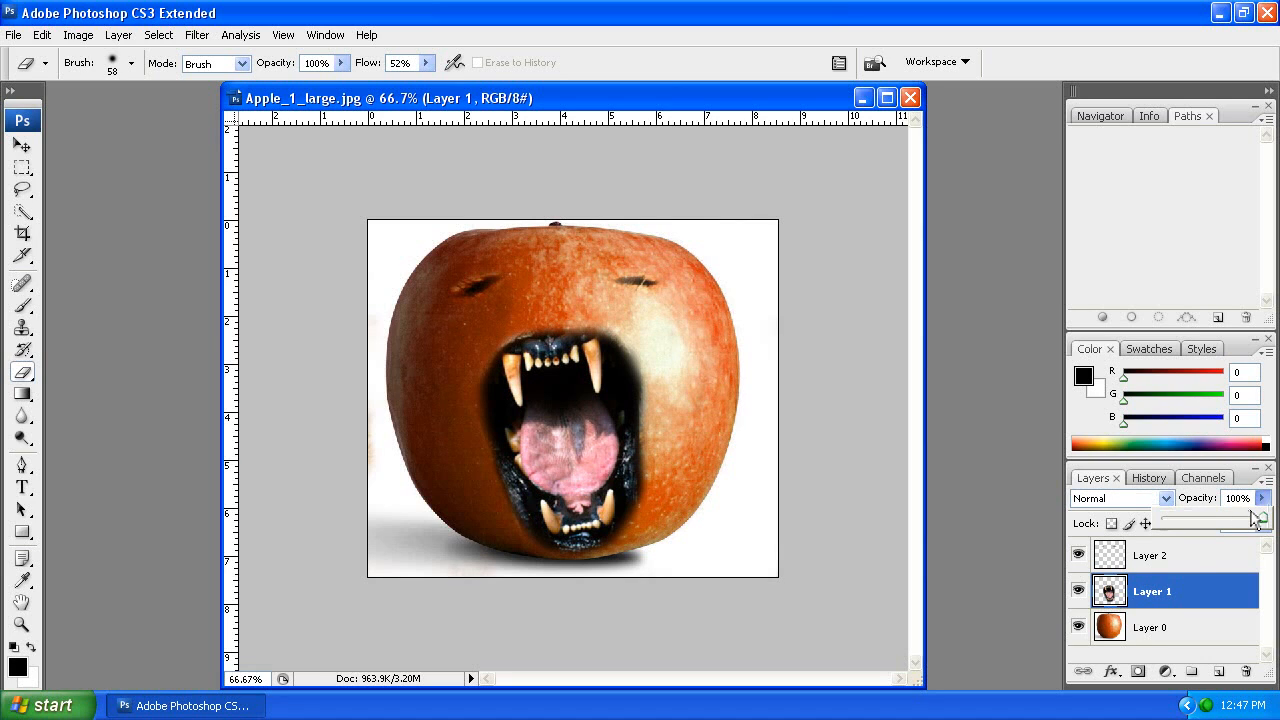
{"action": "mouse_move", "coordinate": [1252, 514]}
{"action": "left_mouse_down"}
{"action": "mouse_move", "coordinate": [1236, 527]}
{"action": "mouse_move", "coordinate": [1257, 528]}
{"action": "left_mouse_up"}
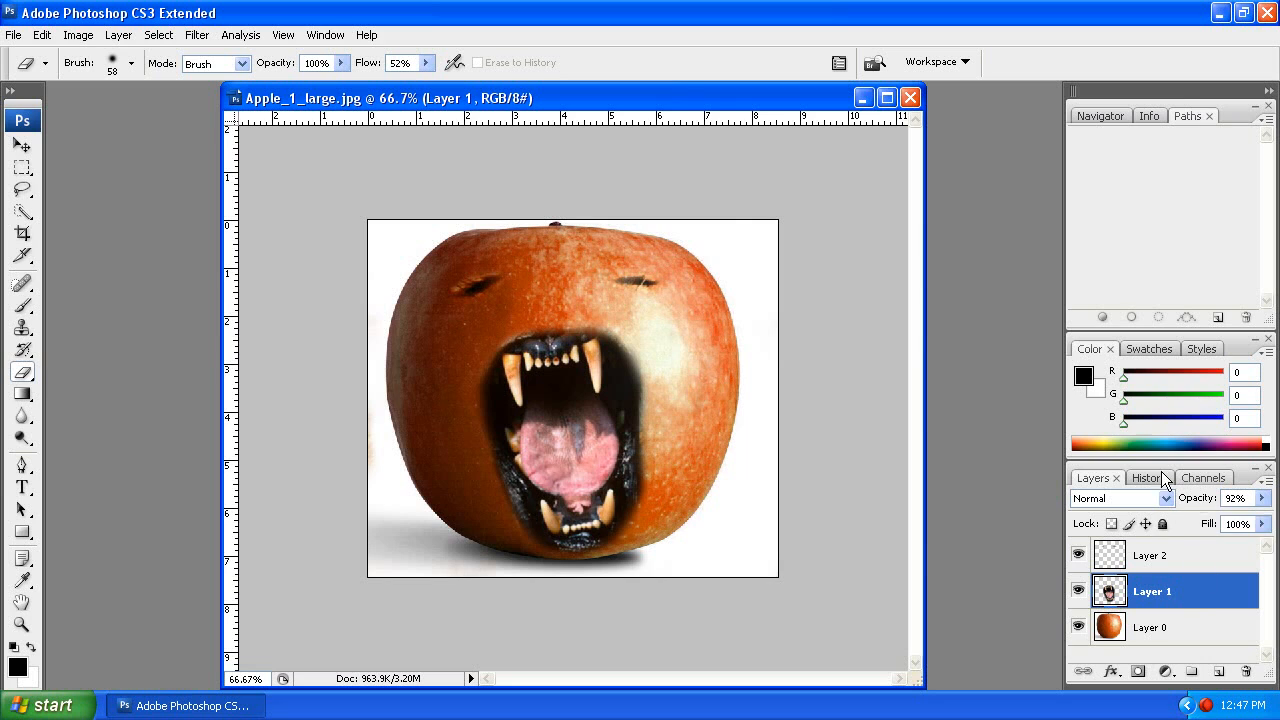
{"action": "left_click", "coordinate": [1145, 498]}
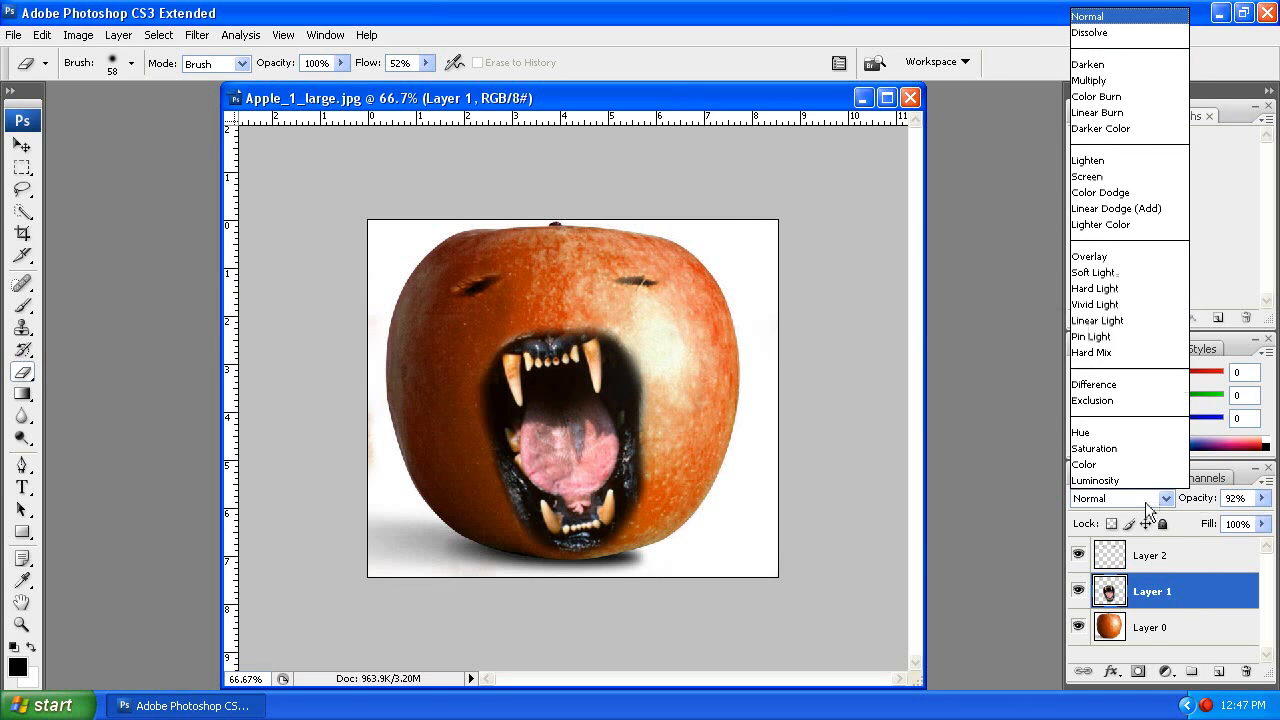
{"action": "left_click", "coordinate": [1123, 295]}
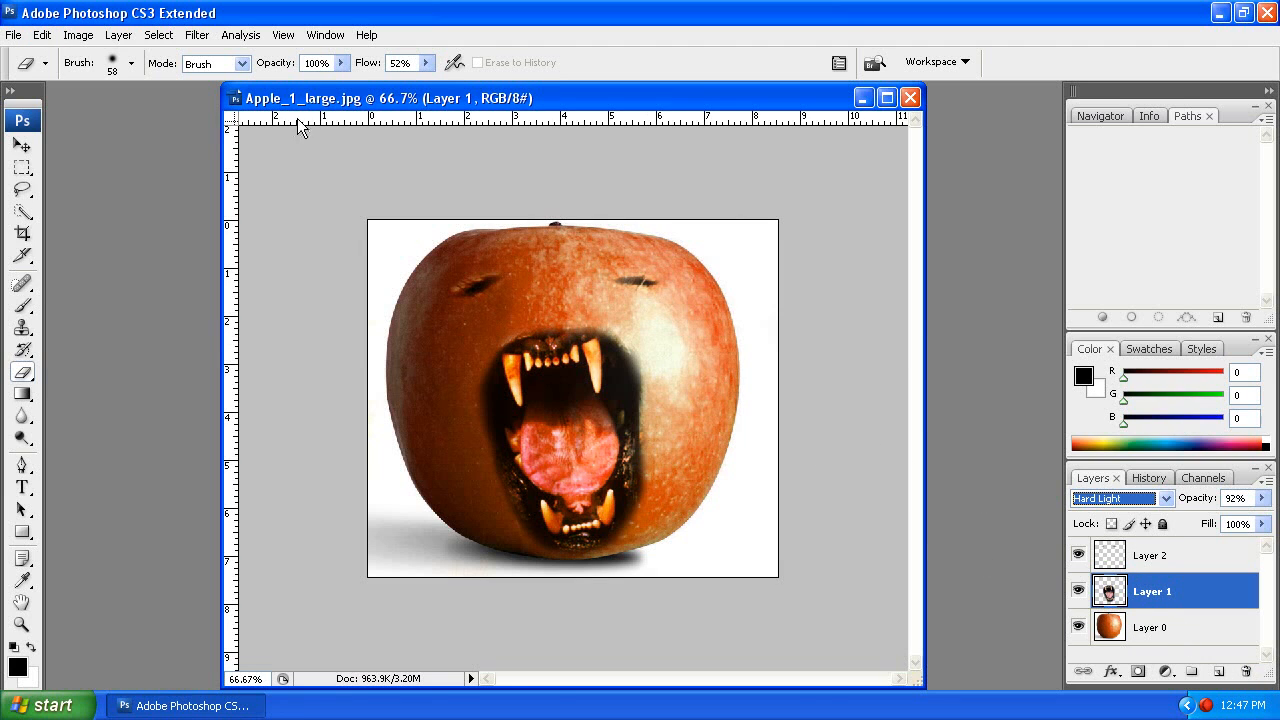
Try resizing the image to 400 pixels wide with proportions constrained, and undo the resize.
{"action": "left_click", "coordinate": [78, 35]}
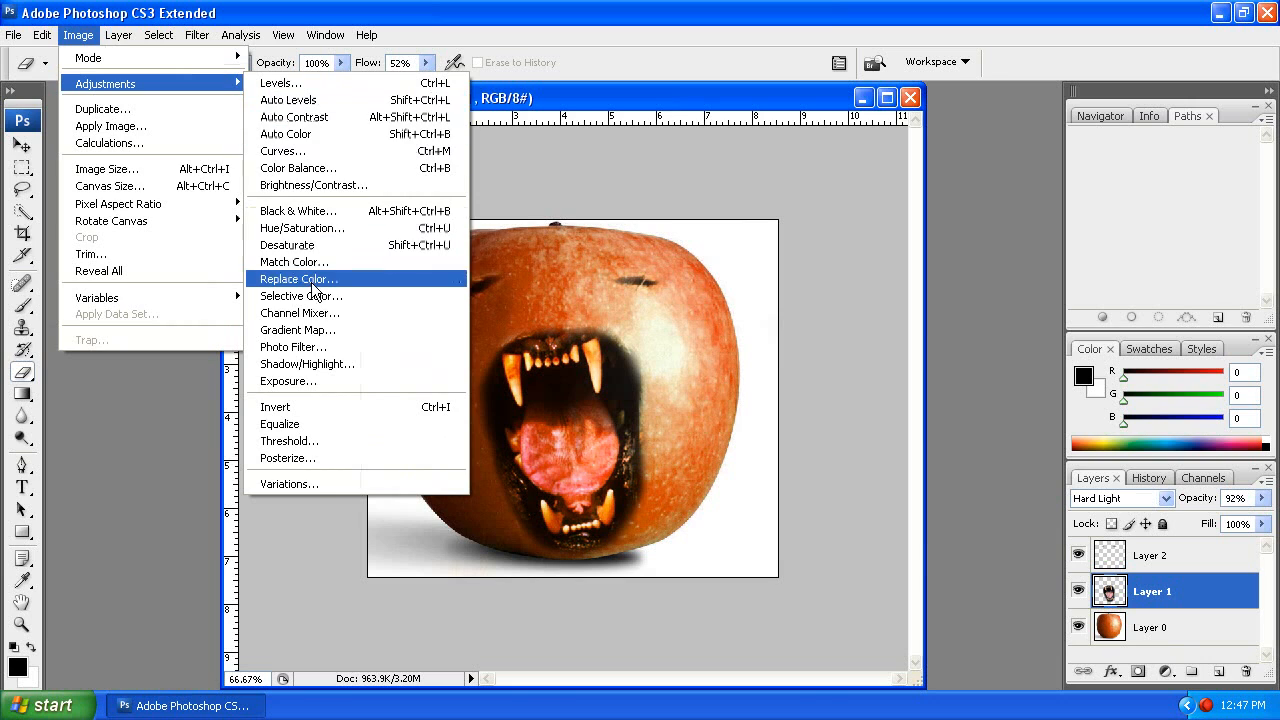
{"action": "left_click", "coordinate": [106, 169]}
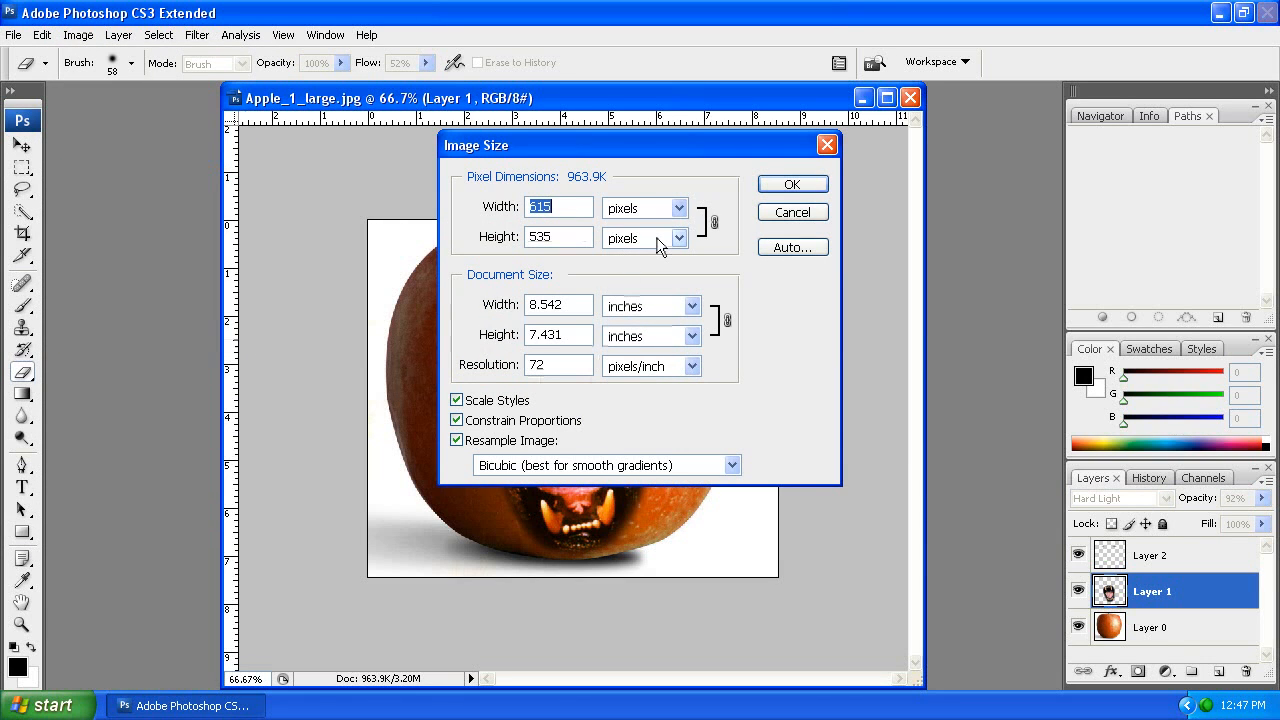
{"action": "type", "text": "480"}
{"action": "left_click", "coordinate": [807, 185]}
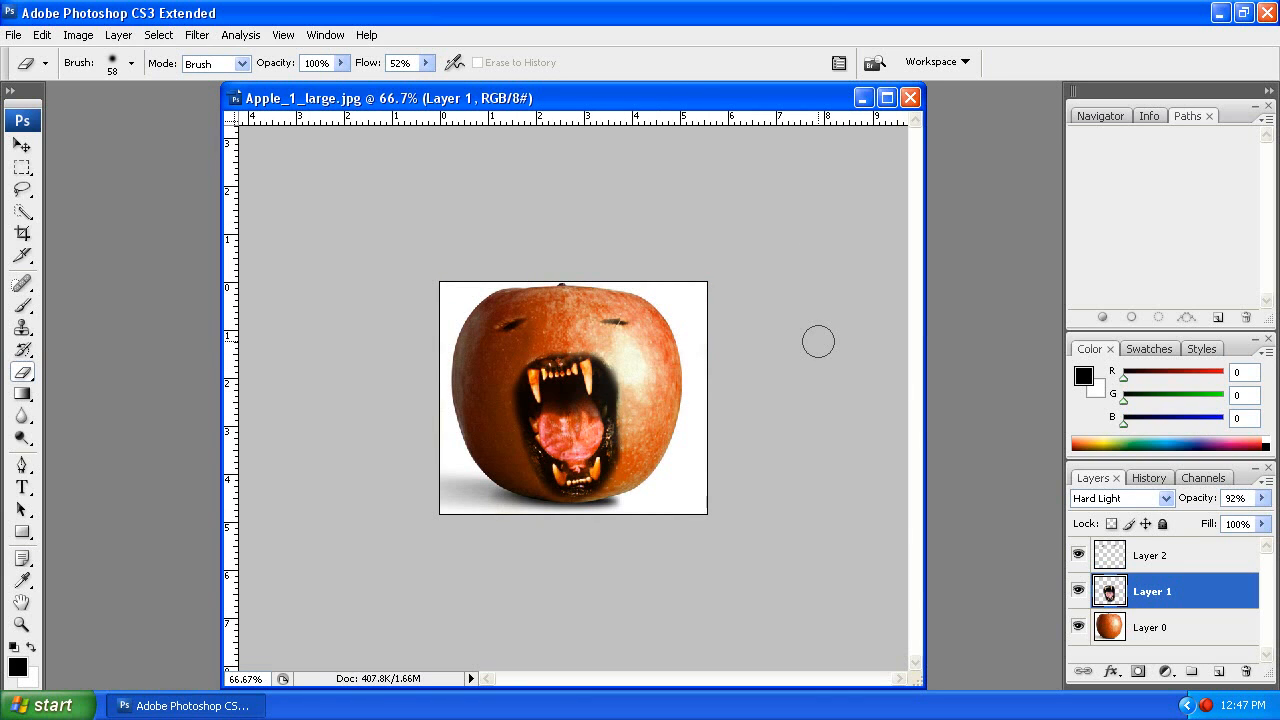
{"action": "key", "text": "ctrl+z"}
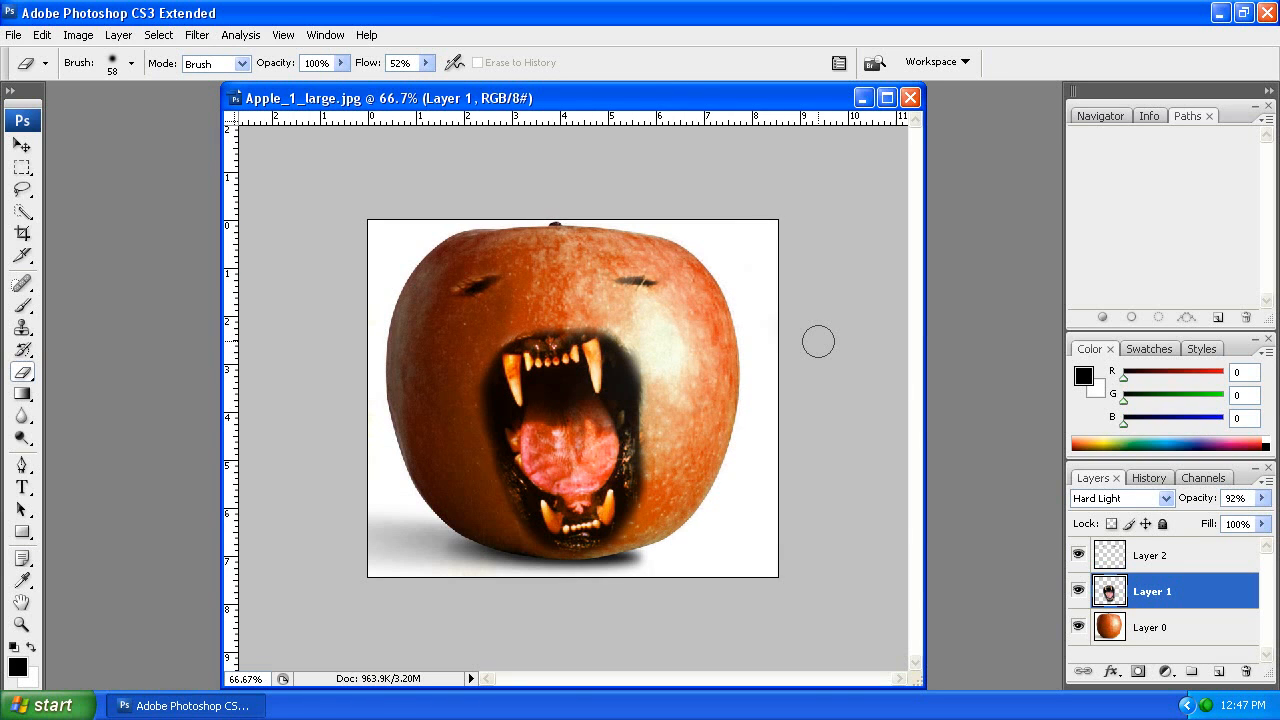
View the apple composite at its actual pixel size, 100% zoom.
{"action": "left_click", "coordinate": [21, 625]}
{"action": "right_click", "coordinate": [517, 295]}
{"action": "left_click", "coordinate": [530, 328]}
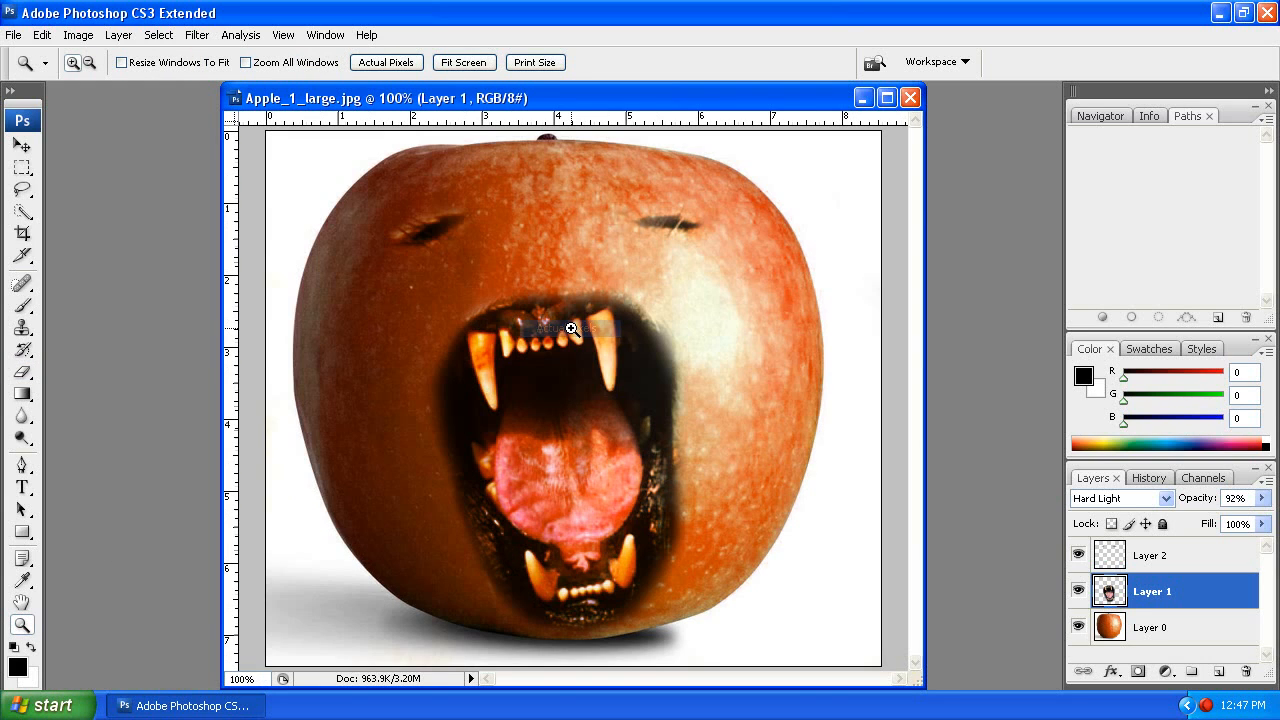